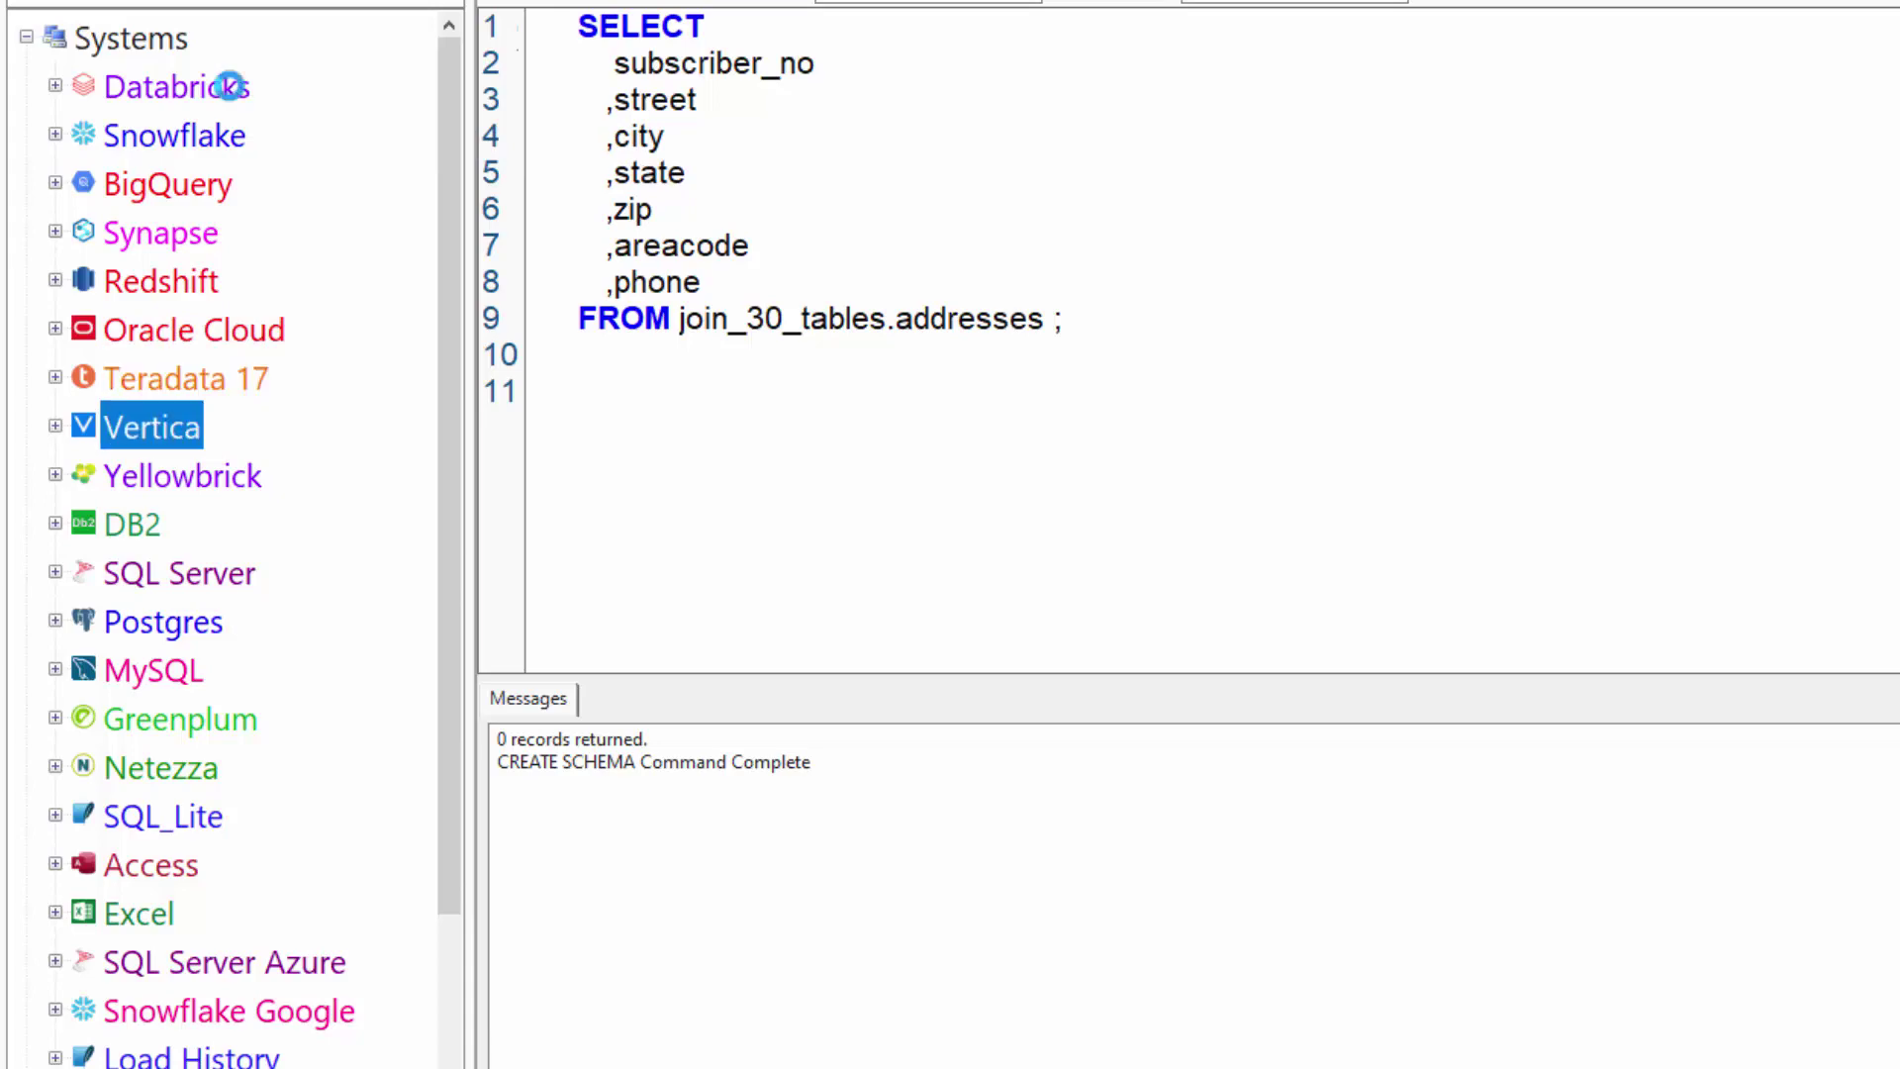
key("Down")
key("Down")
key("Down")
key("Down")
key("Down")
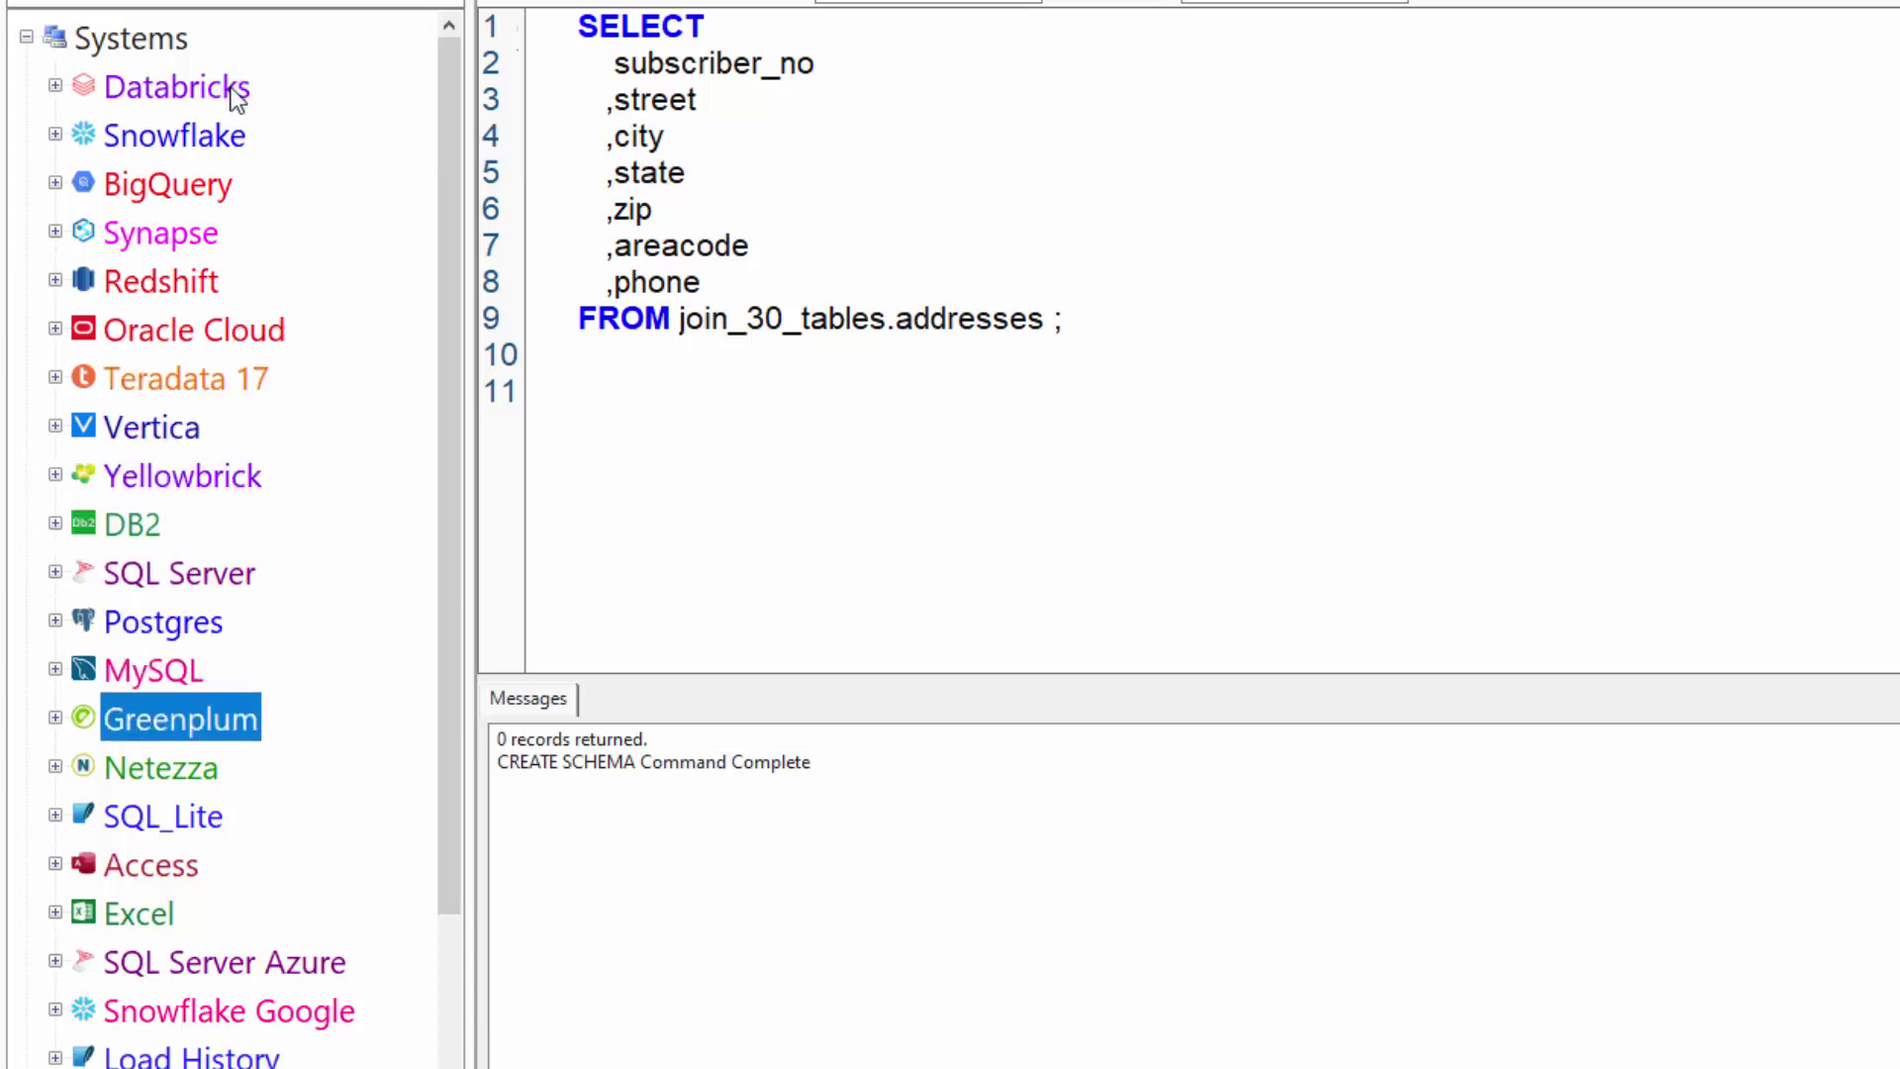
key("Down")
key("Down")
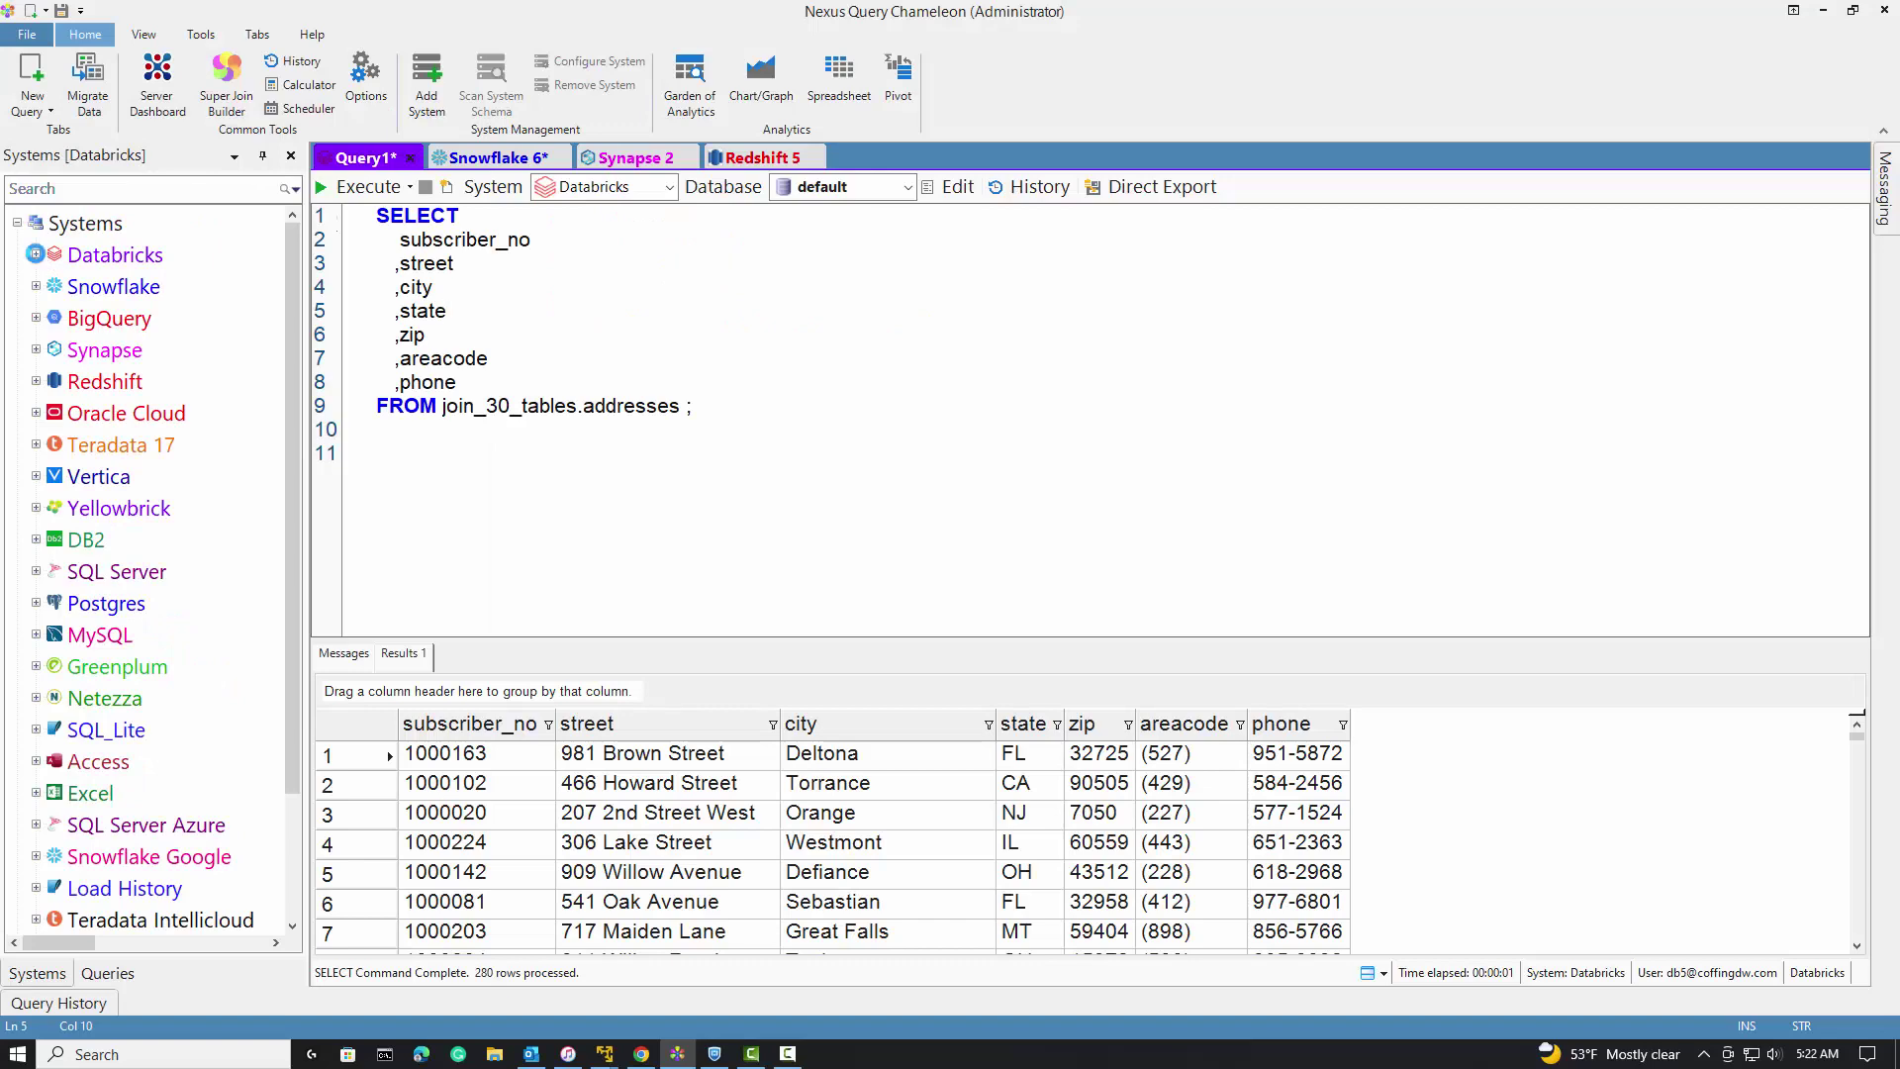
Open the addresses table from the Databricks sql_class database in the Super Join Builder
left_click(35, 255)
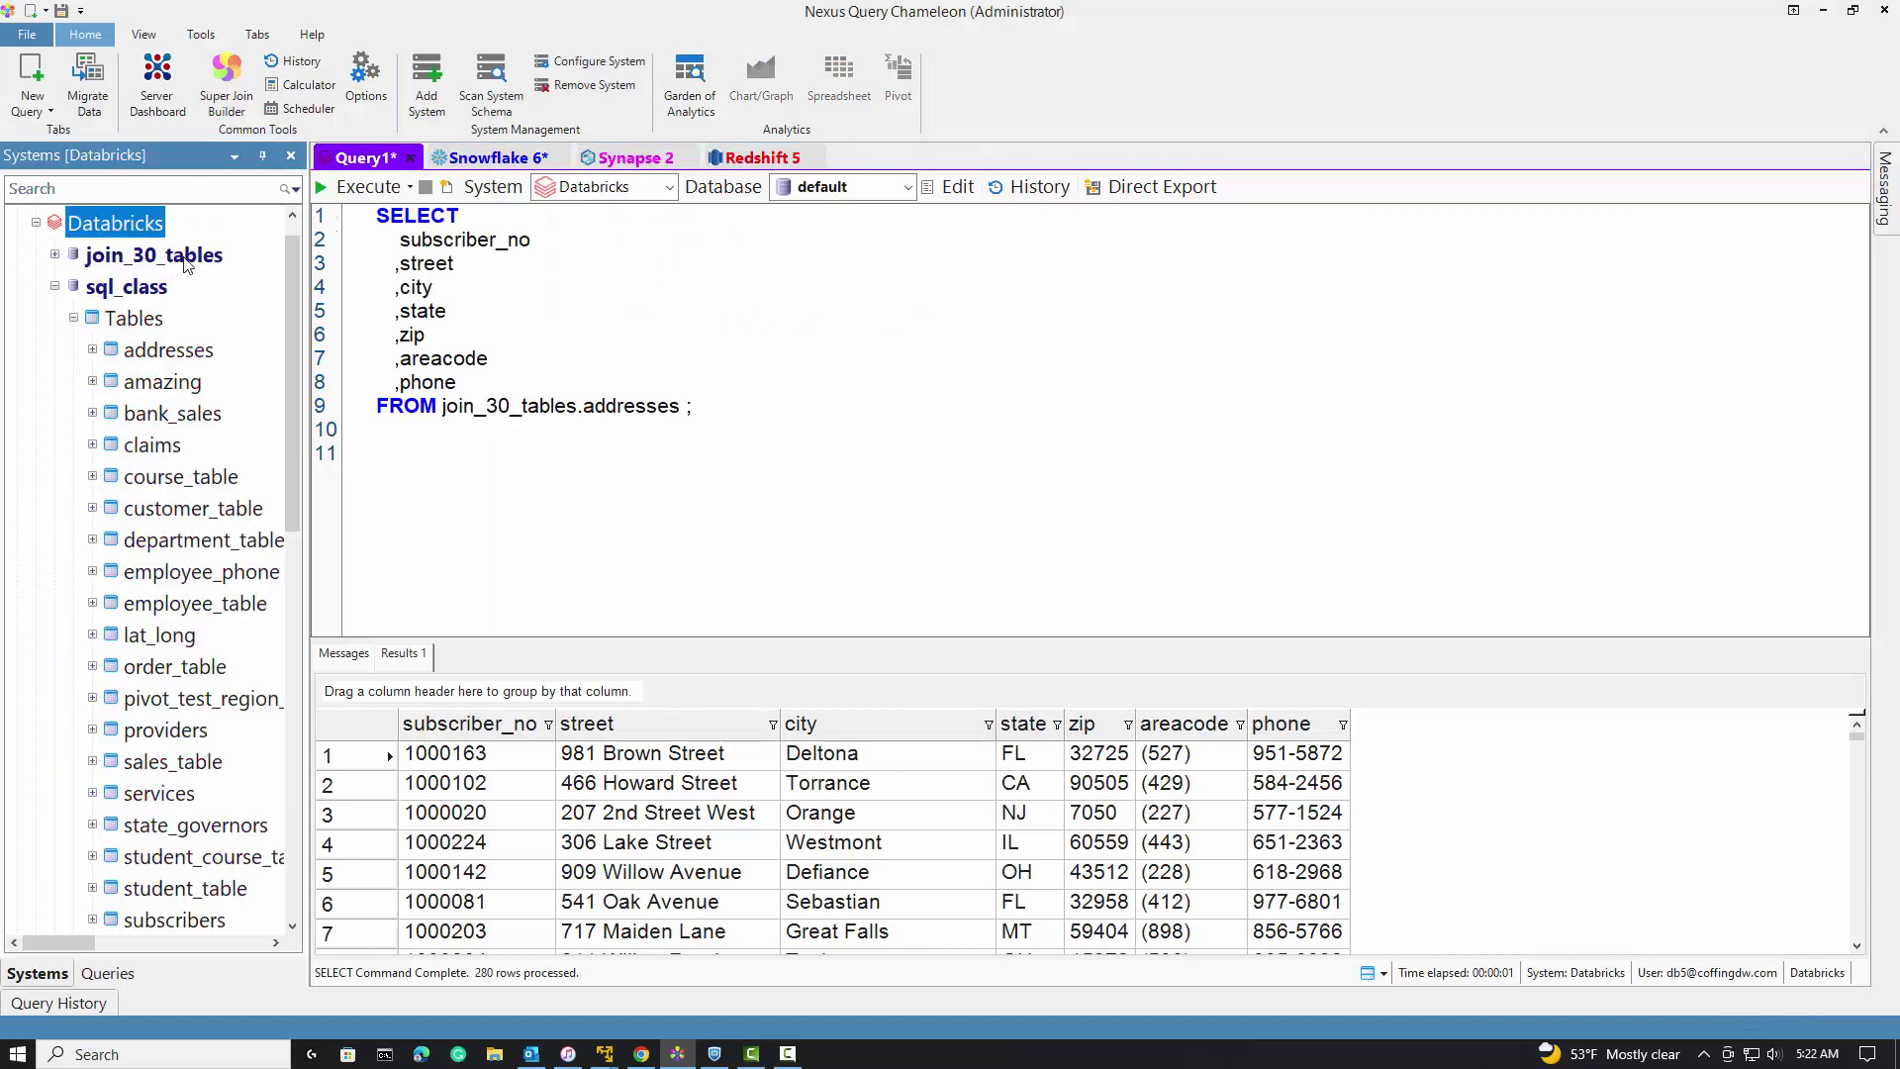
left_click(184, 348)
right_click(185, 349)
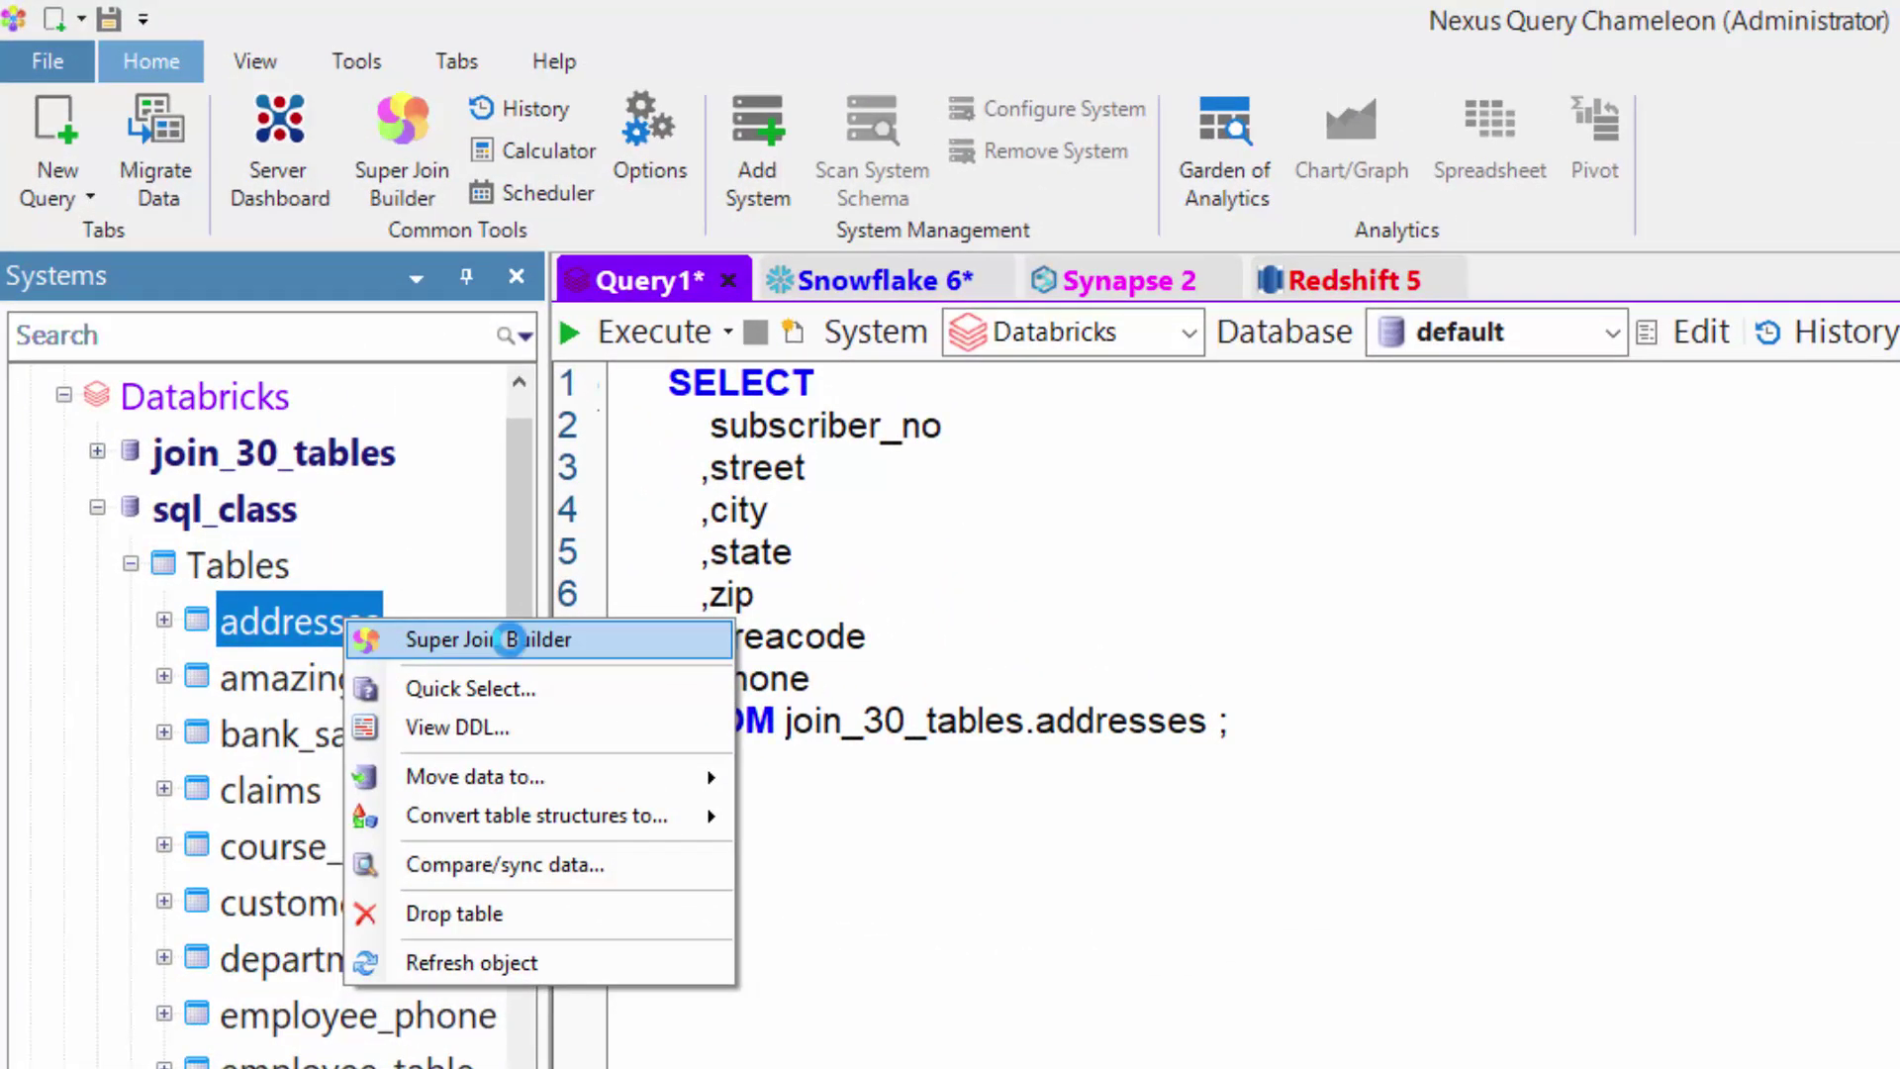
left_click(507, 640)
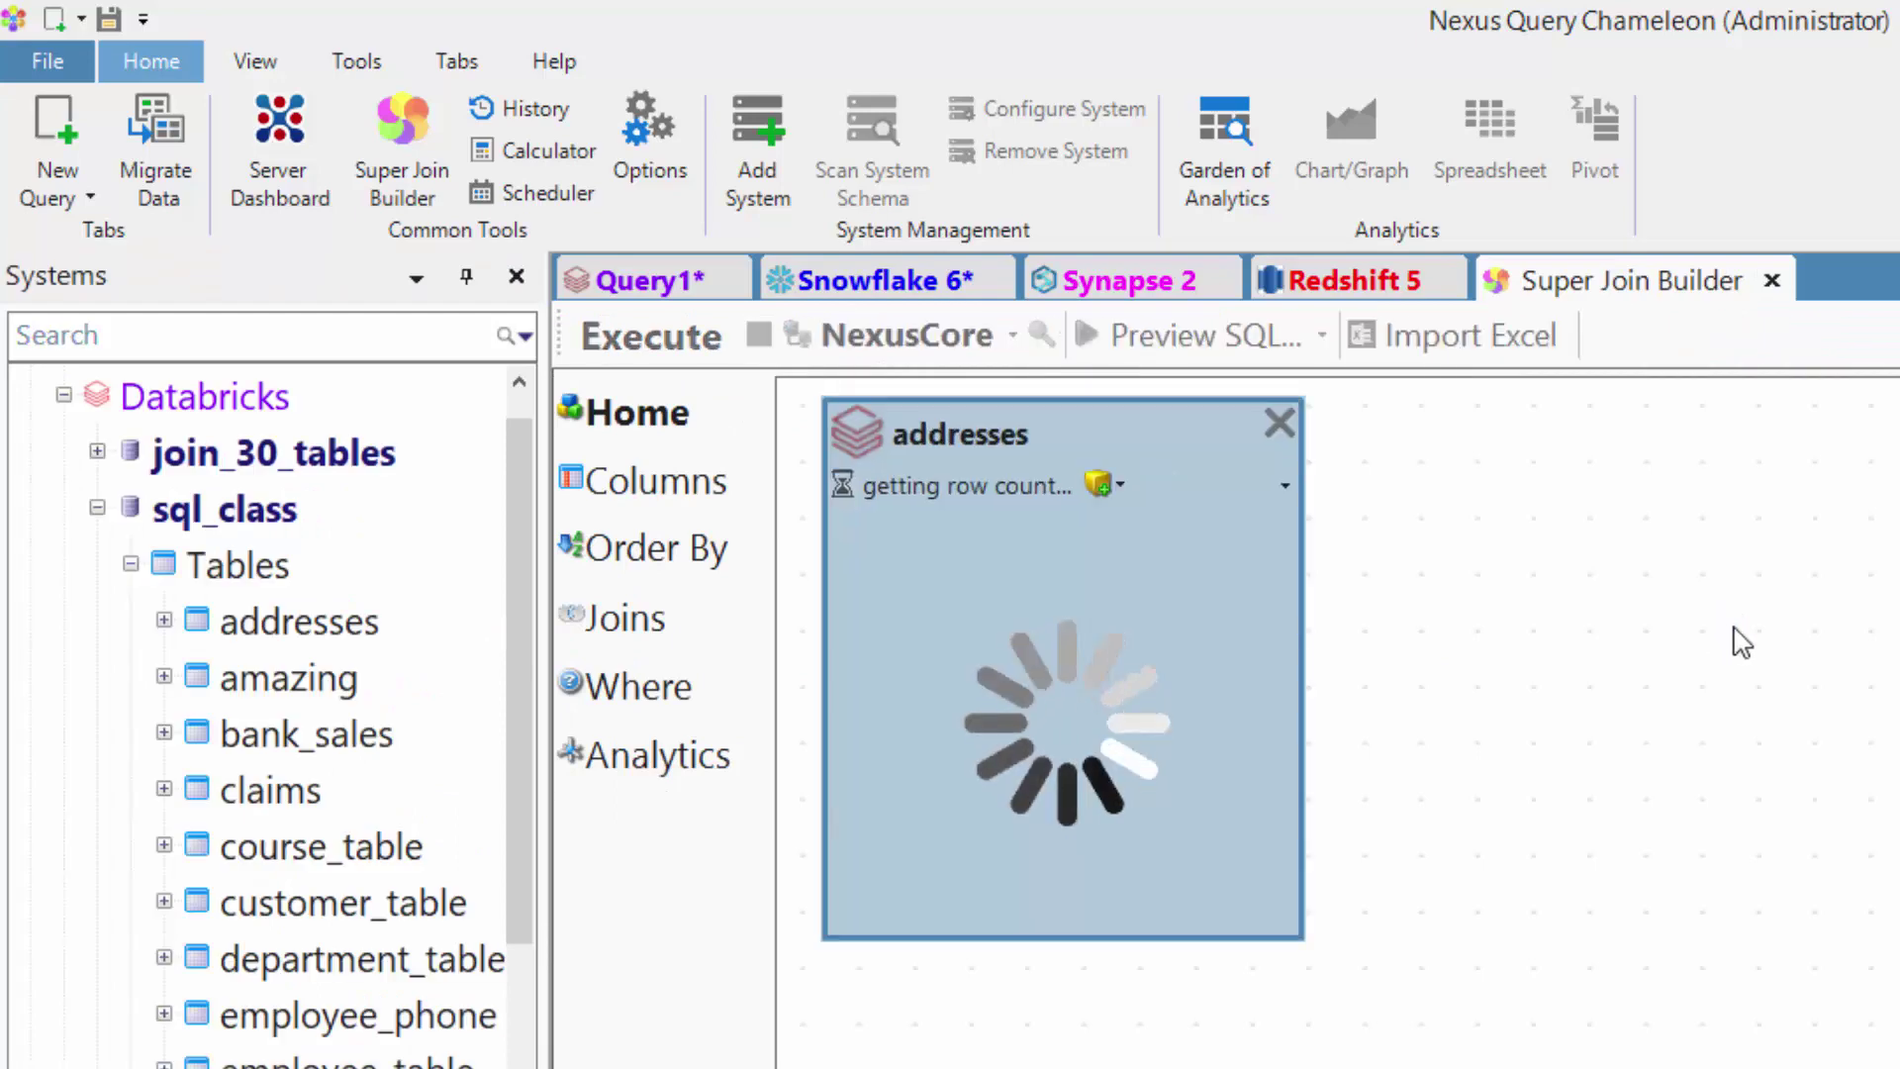
Include the street, city and state columns of the addresses table in the query
left_click(848, 607)
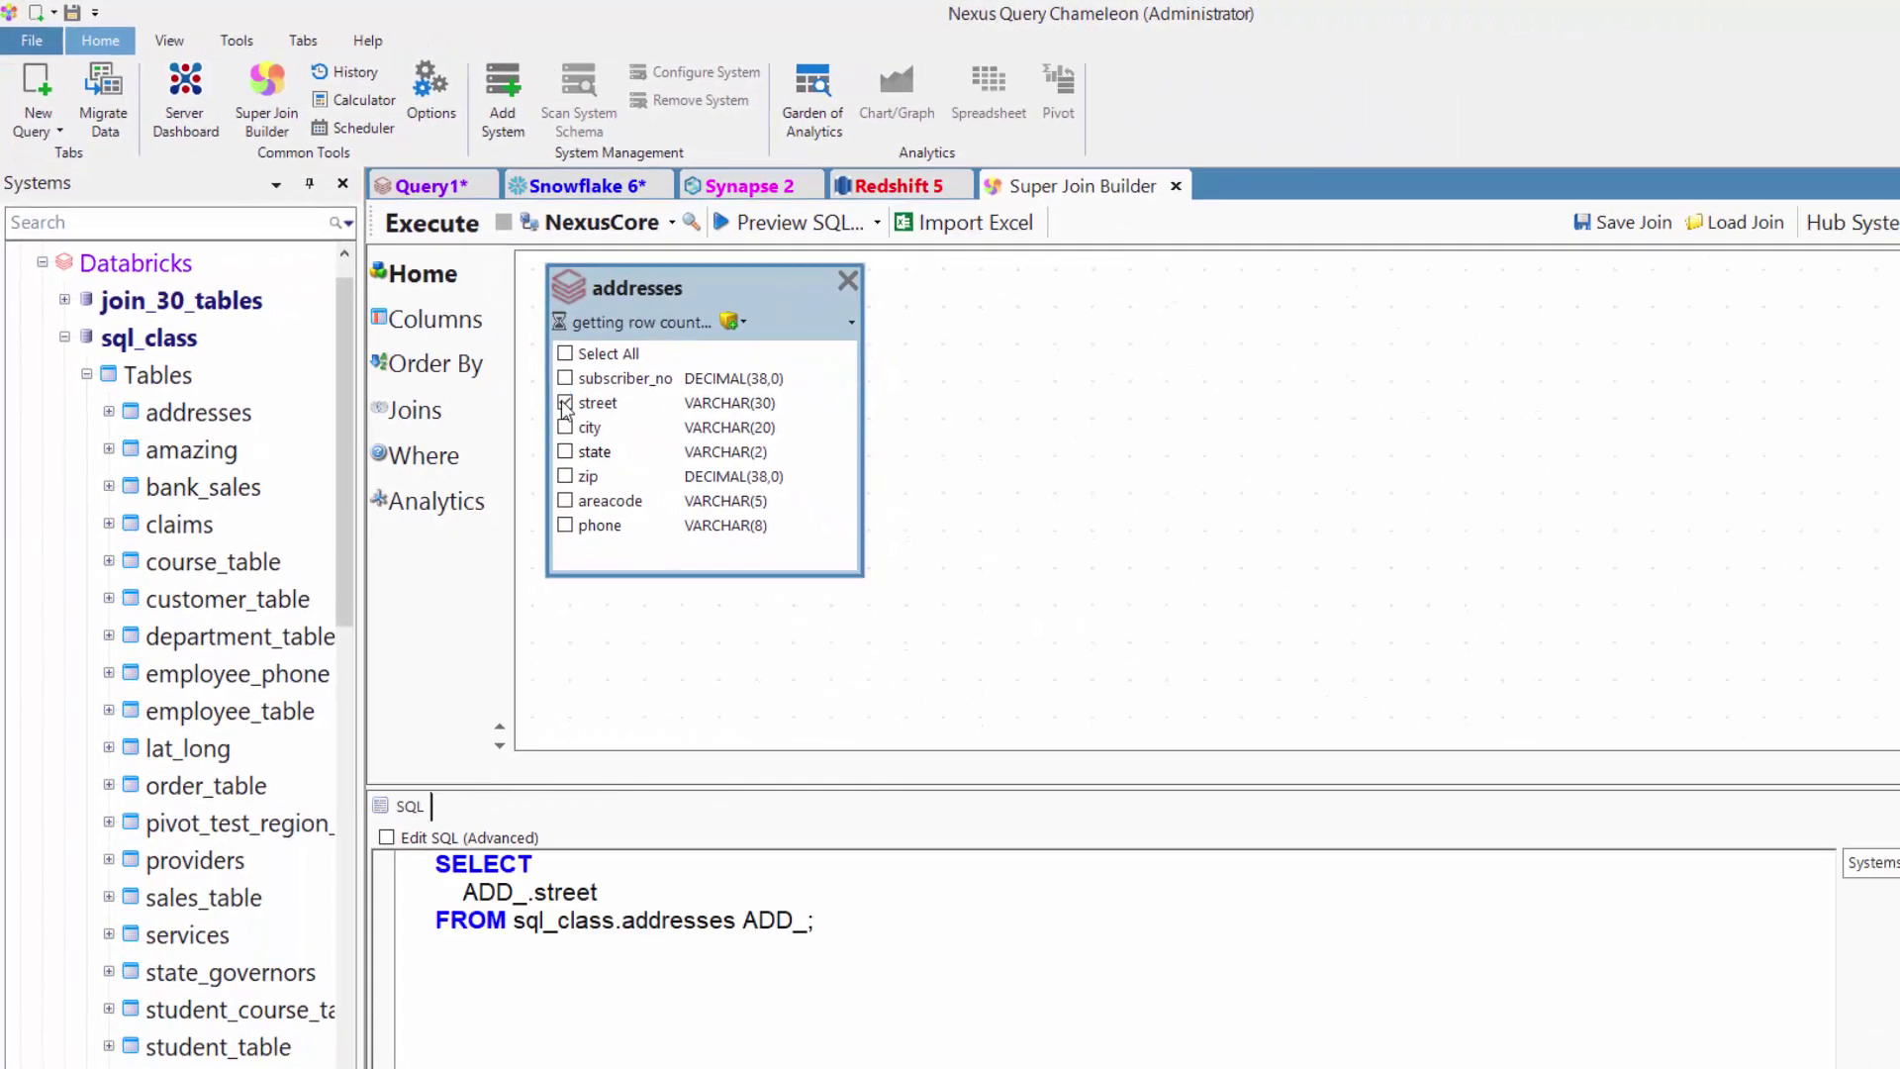
left_click(565, 427)
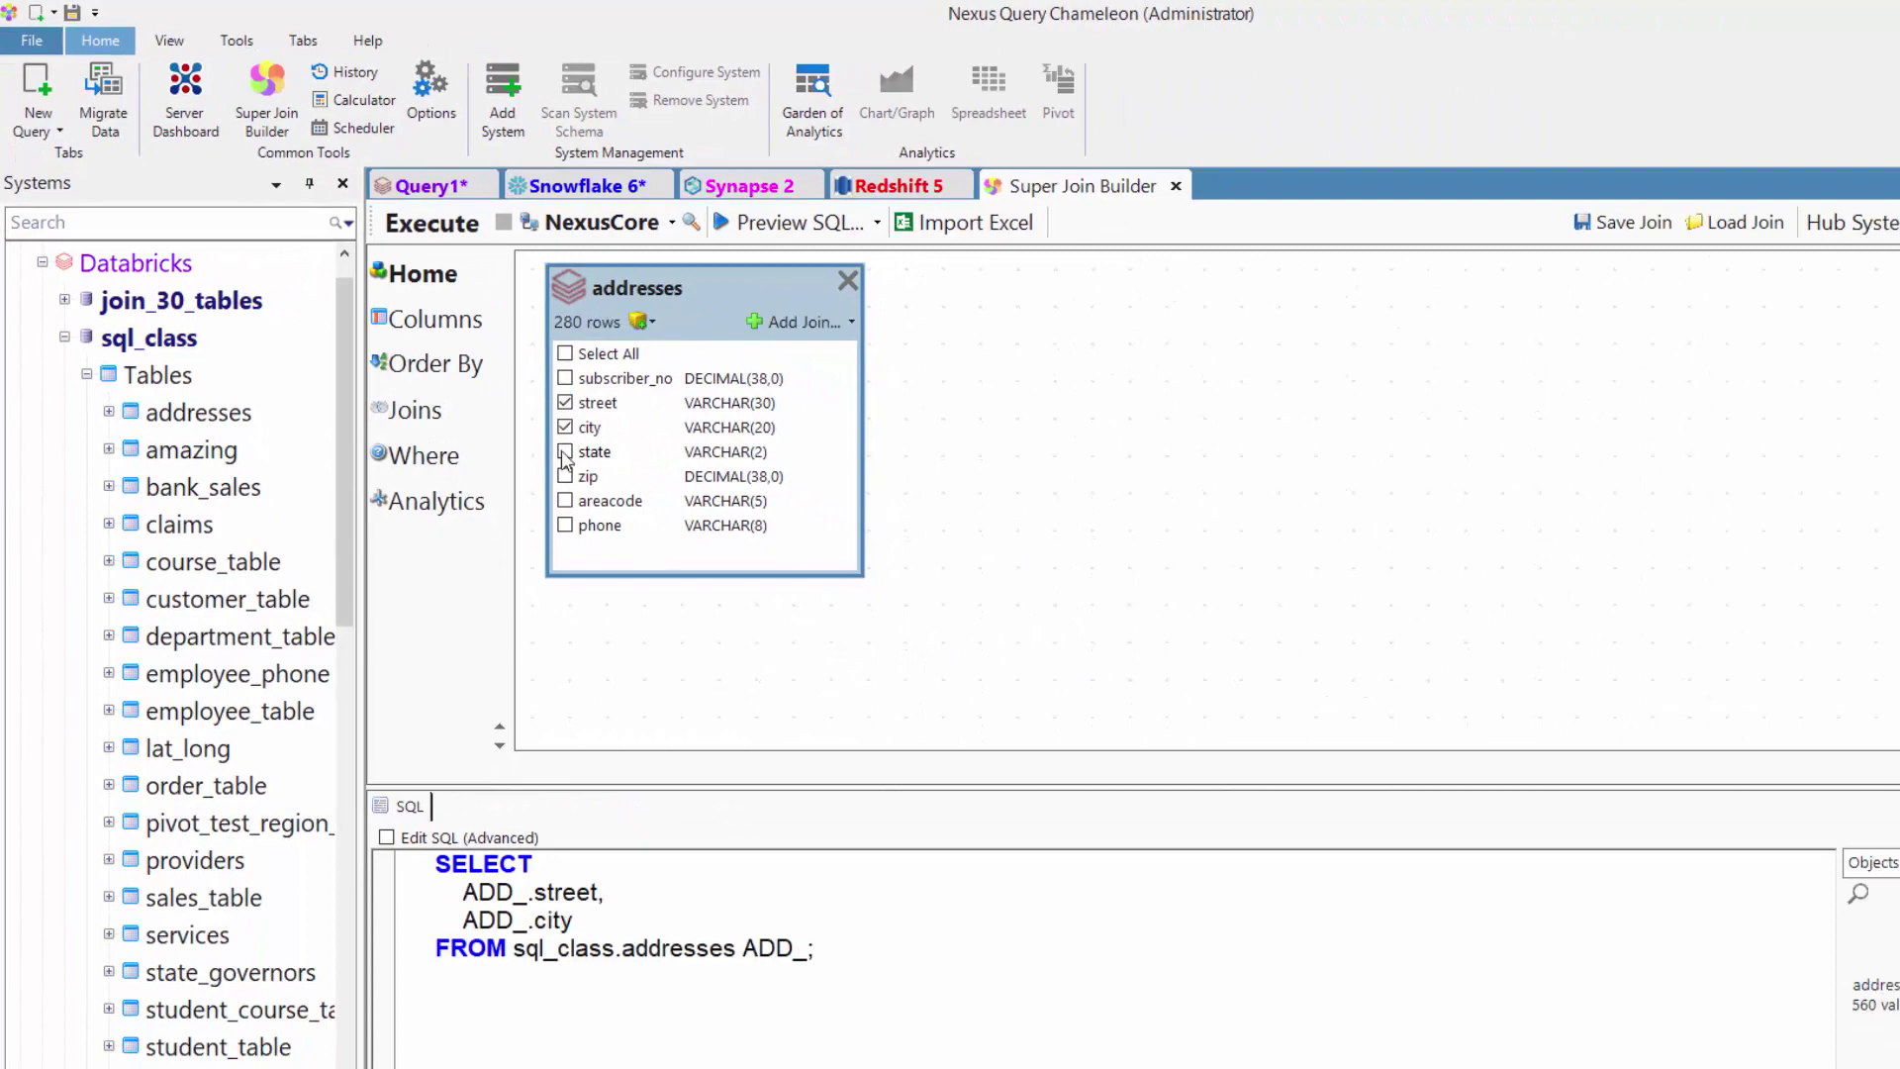
left_click(565, 451)
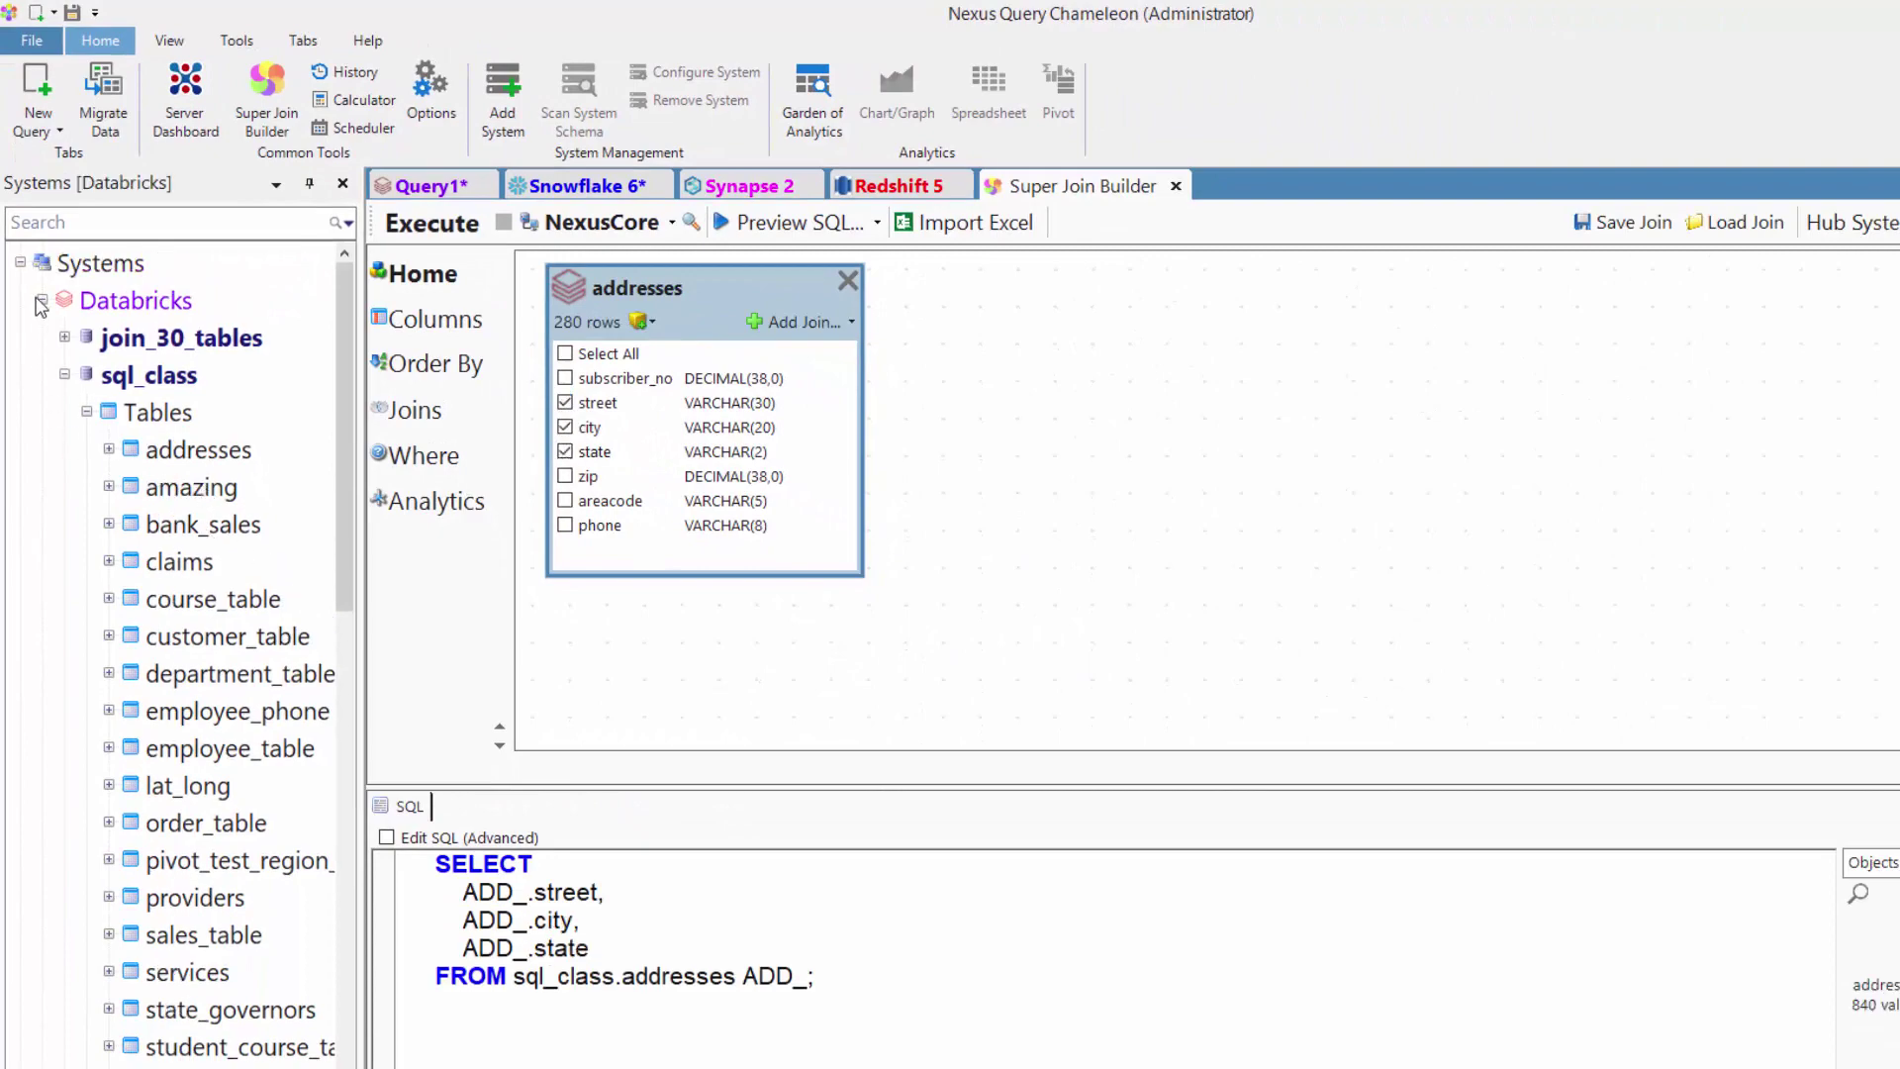
Add the SUBSCRIBERS table from Snowflake's NEXUS SQL_CLASS schema to the join beside addresses
left_click(41, 301)
left_click(54, 337)
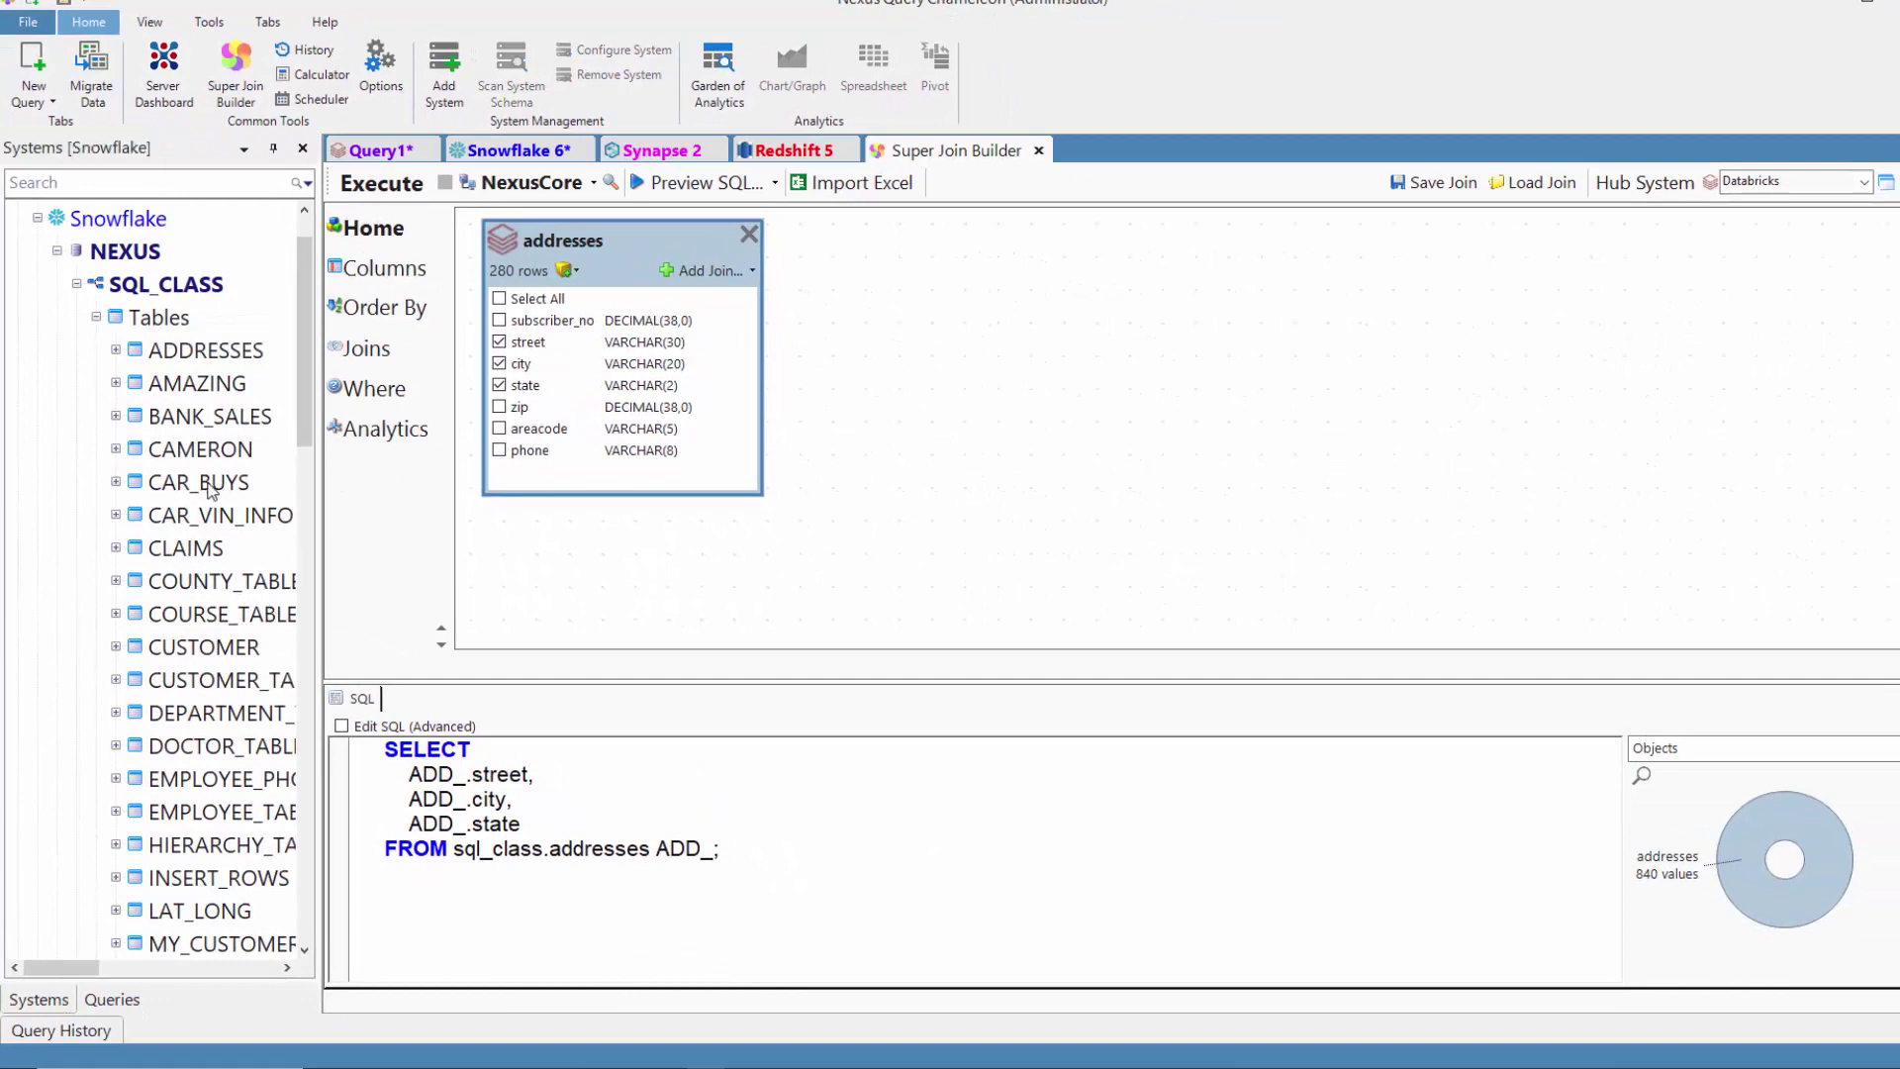
scroll(211, 492, "down", 4)
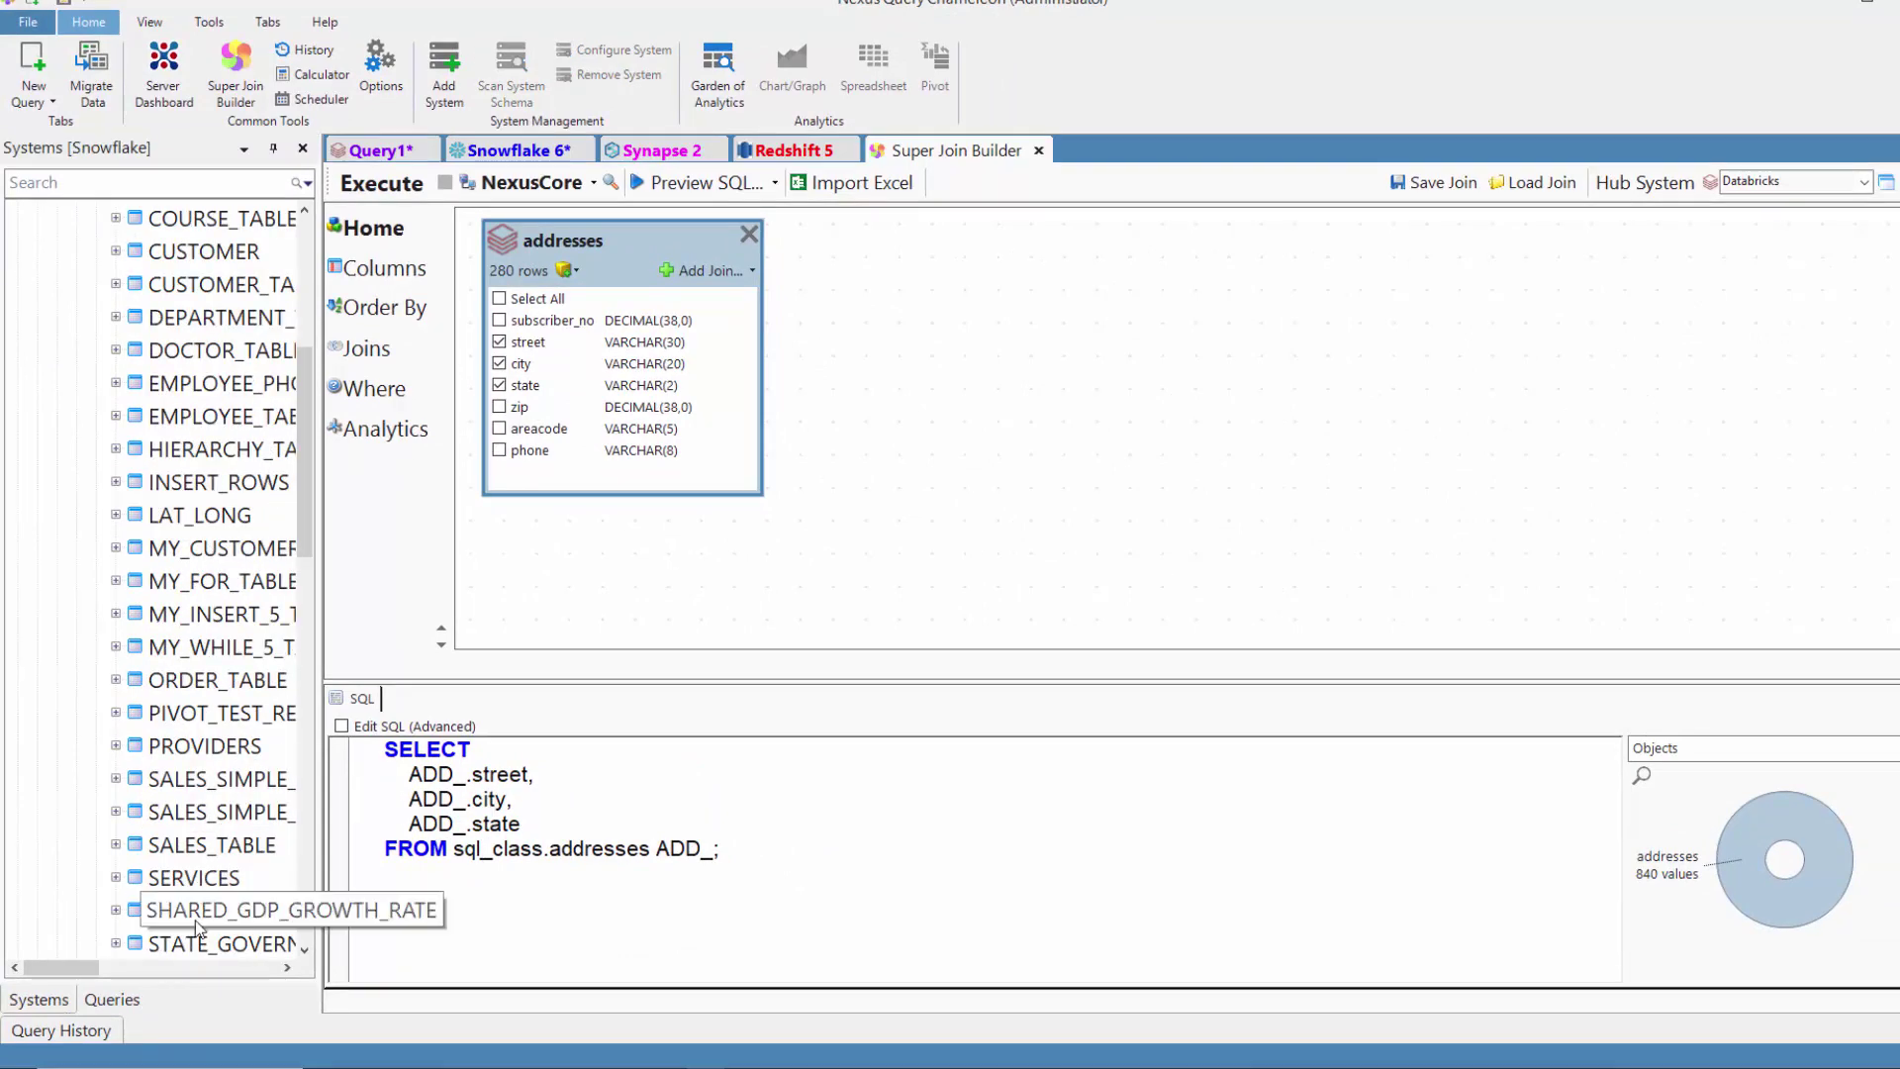
scroll(213, 940, "down", 2)
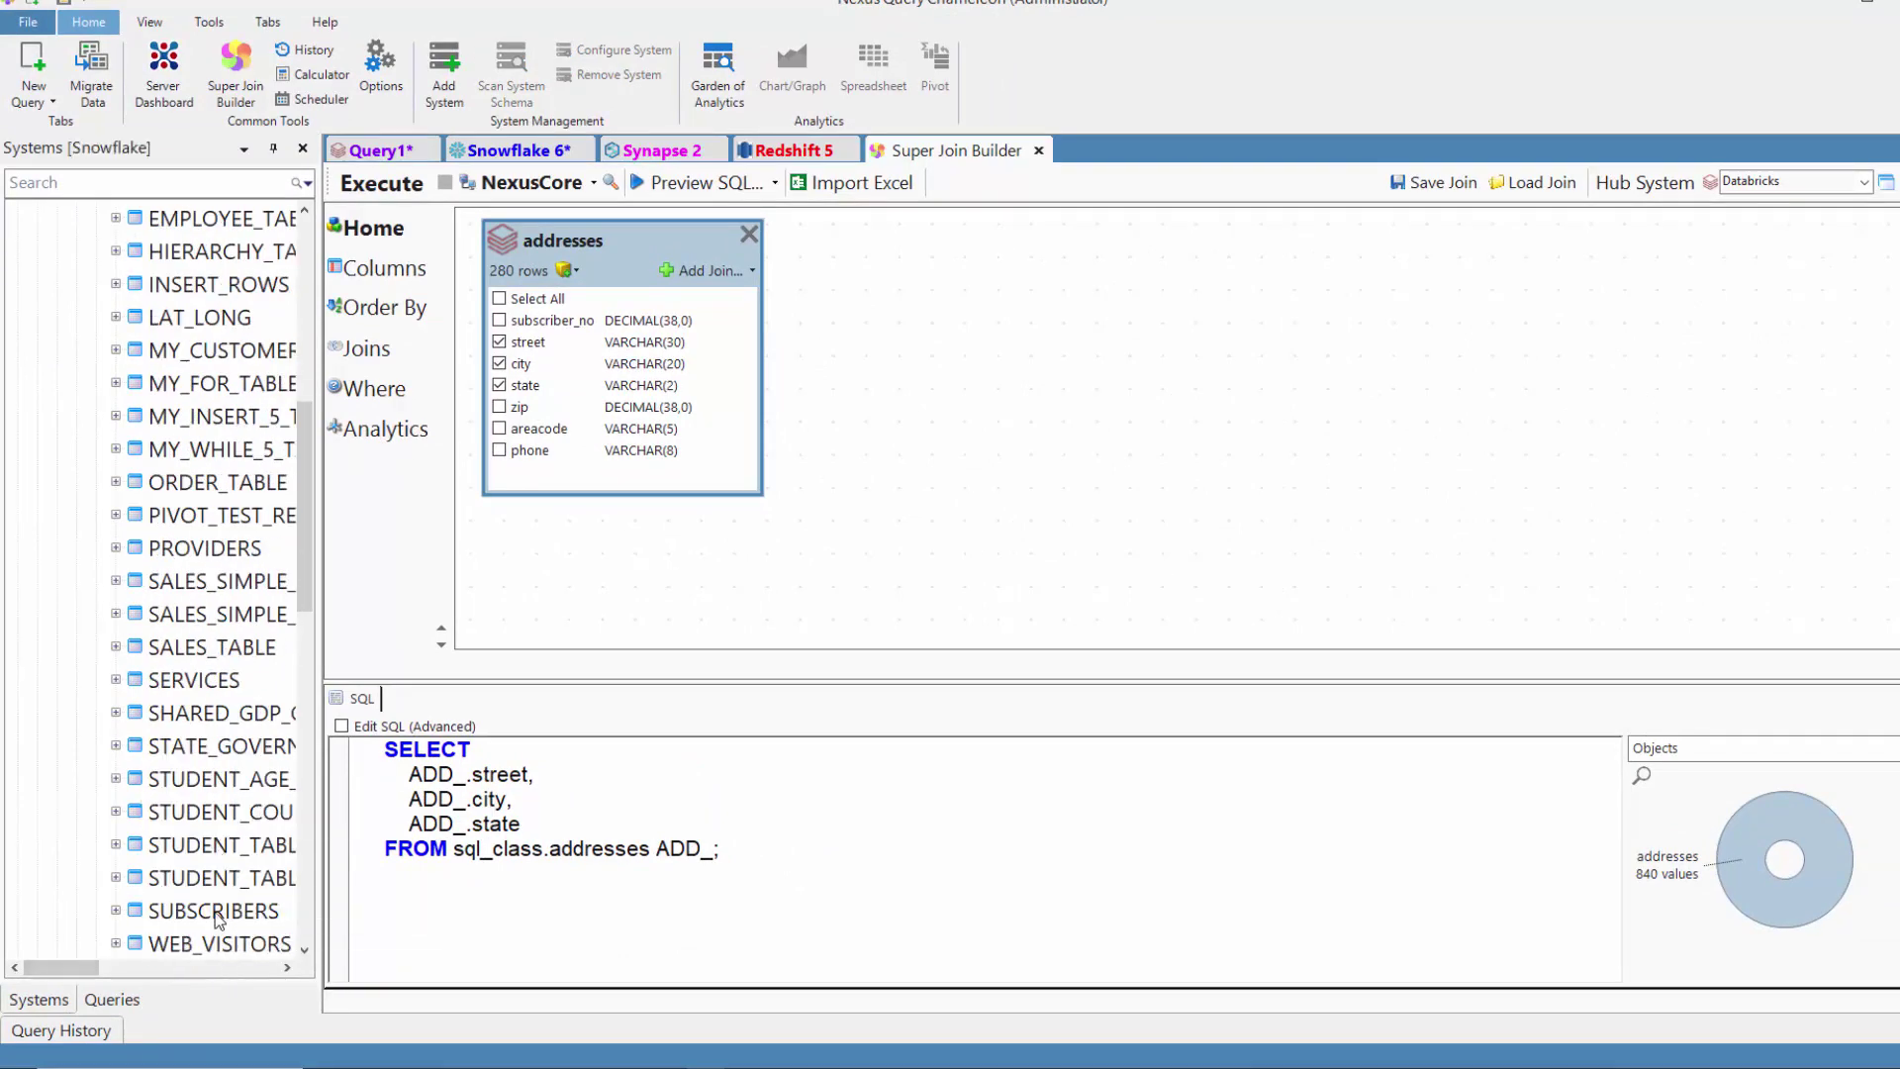
left_click_drag(217, 921, 383, 633)
left_click_drag(569, 369, 571, 370)
Define an inner join between the subscribers and addresses tables on subscriber_no in both
left_click(634, 401)
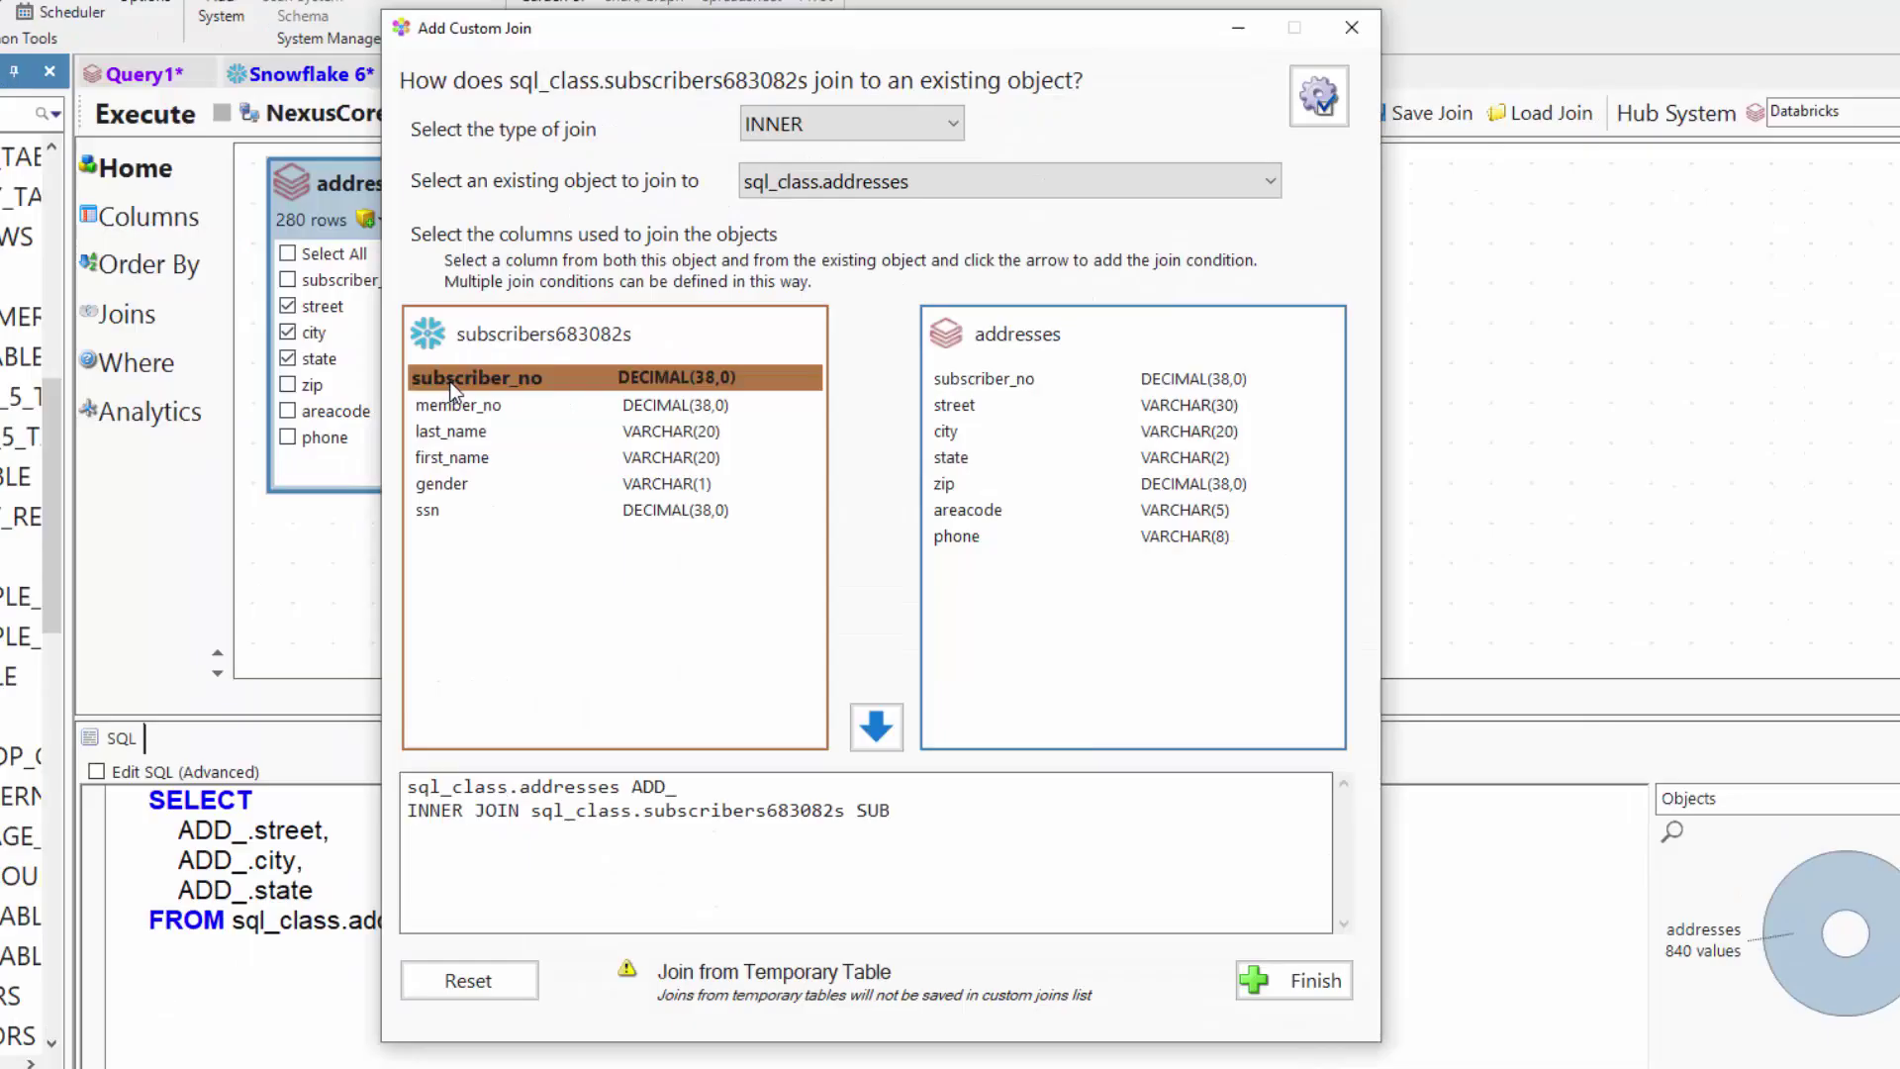
left_click(954, 382)
left_click(876, 727)
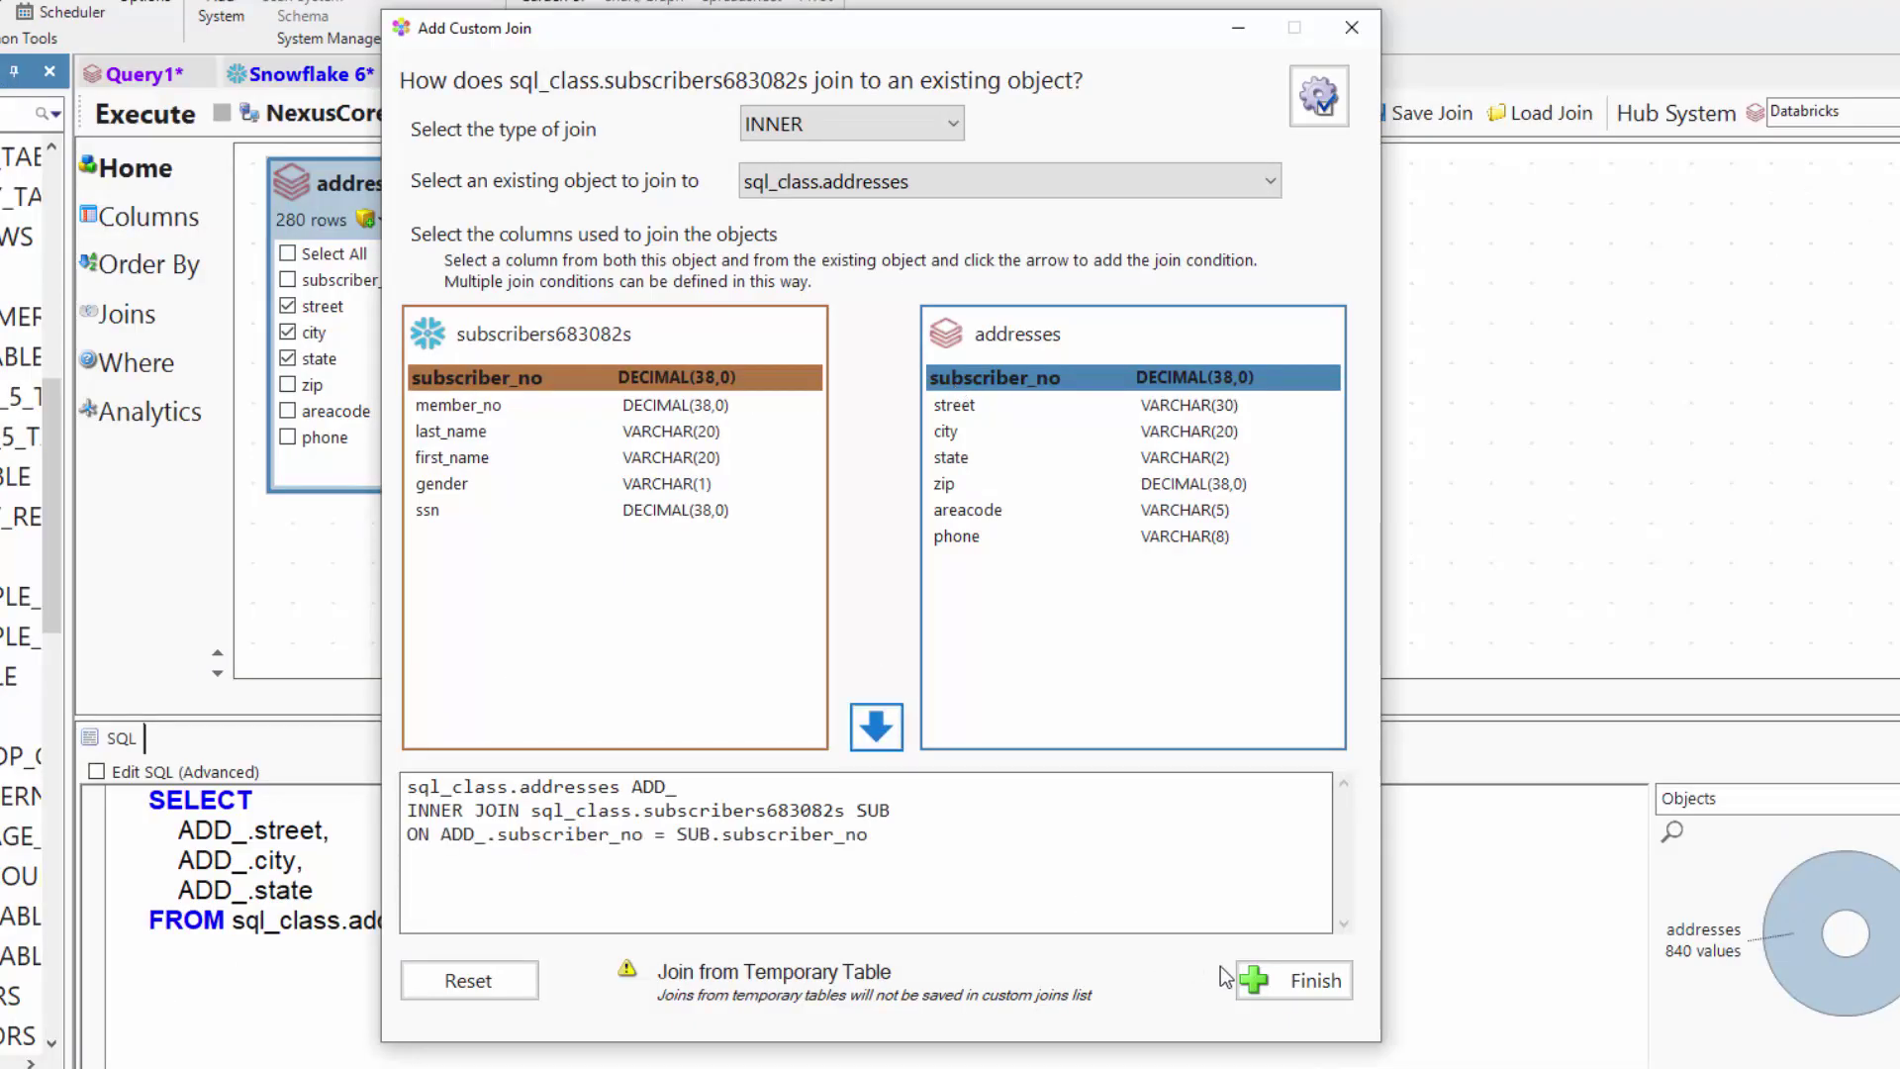
left_click(1277, 979)
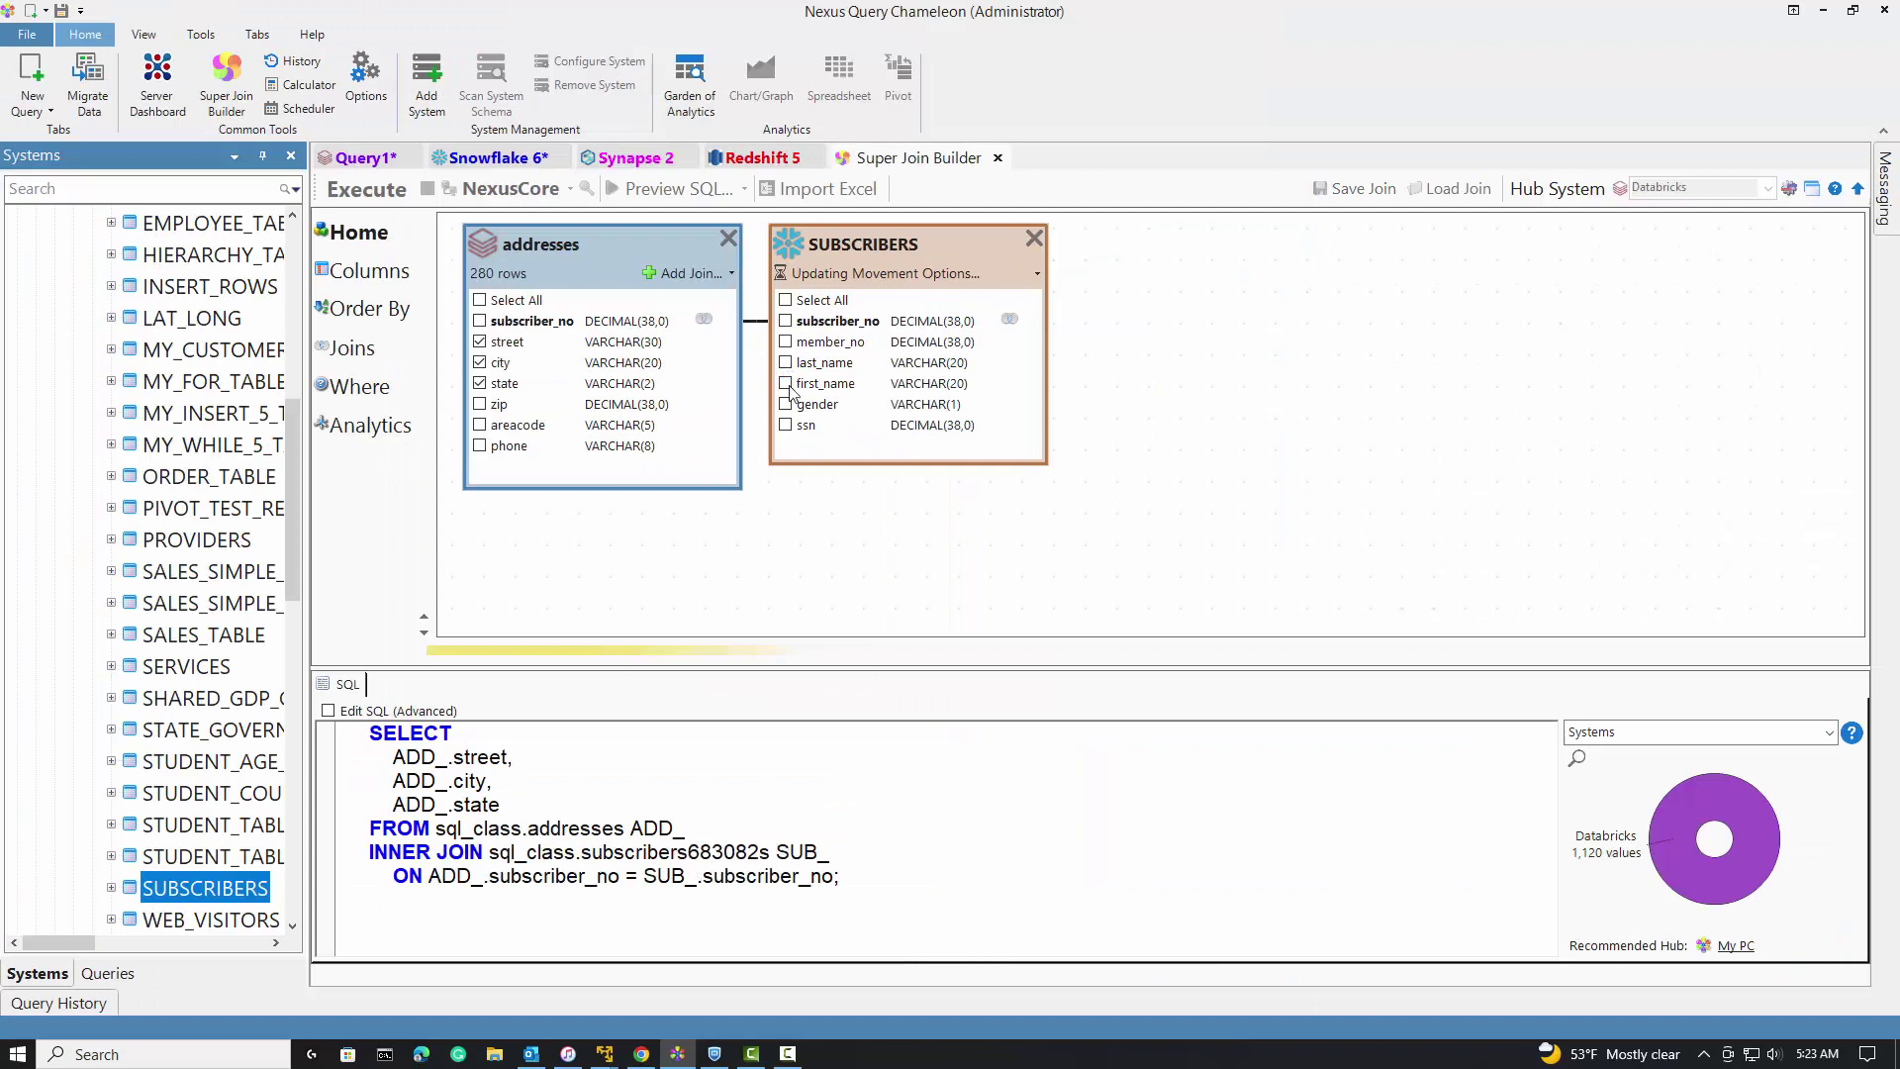
Include the first_name, last_name, subscriber_no and member_no columns of the SUBSCRIBERS table in the query
left_click(786, 384)
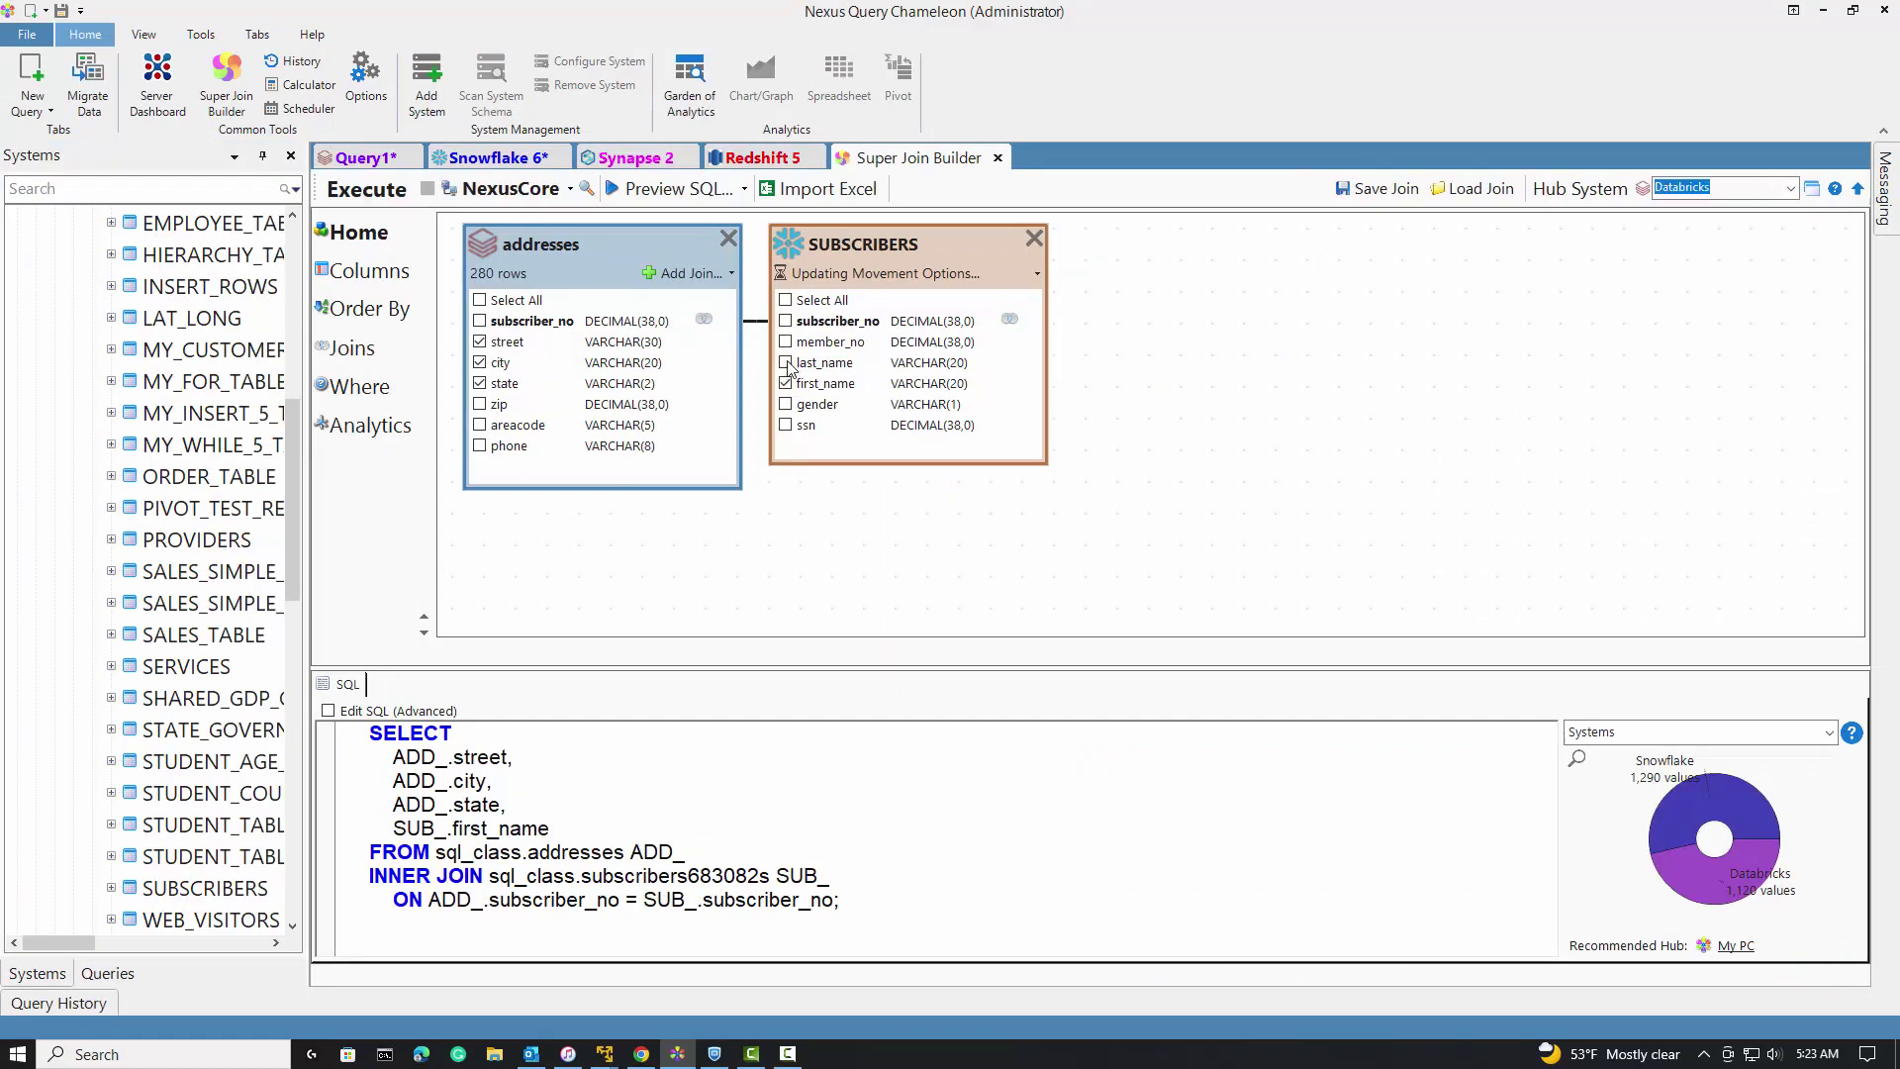
left_click(786, 362)
left_click(787, 322)
left_click(786, 342)
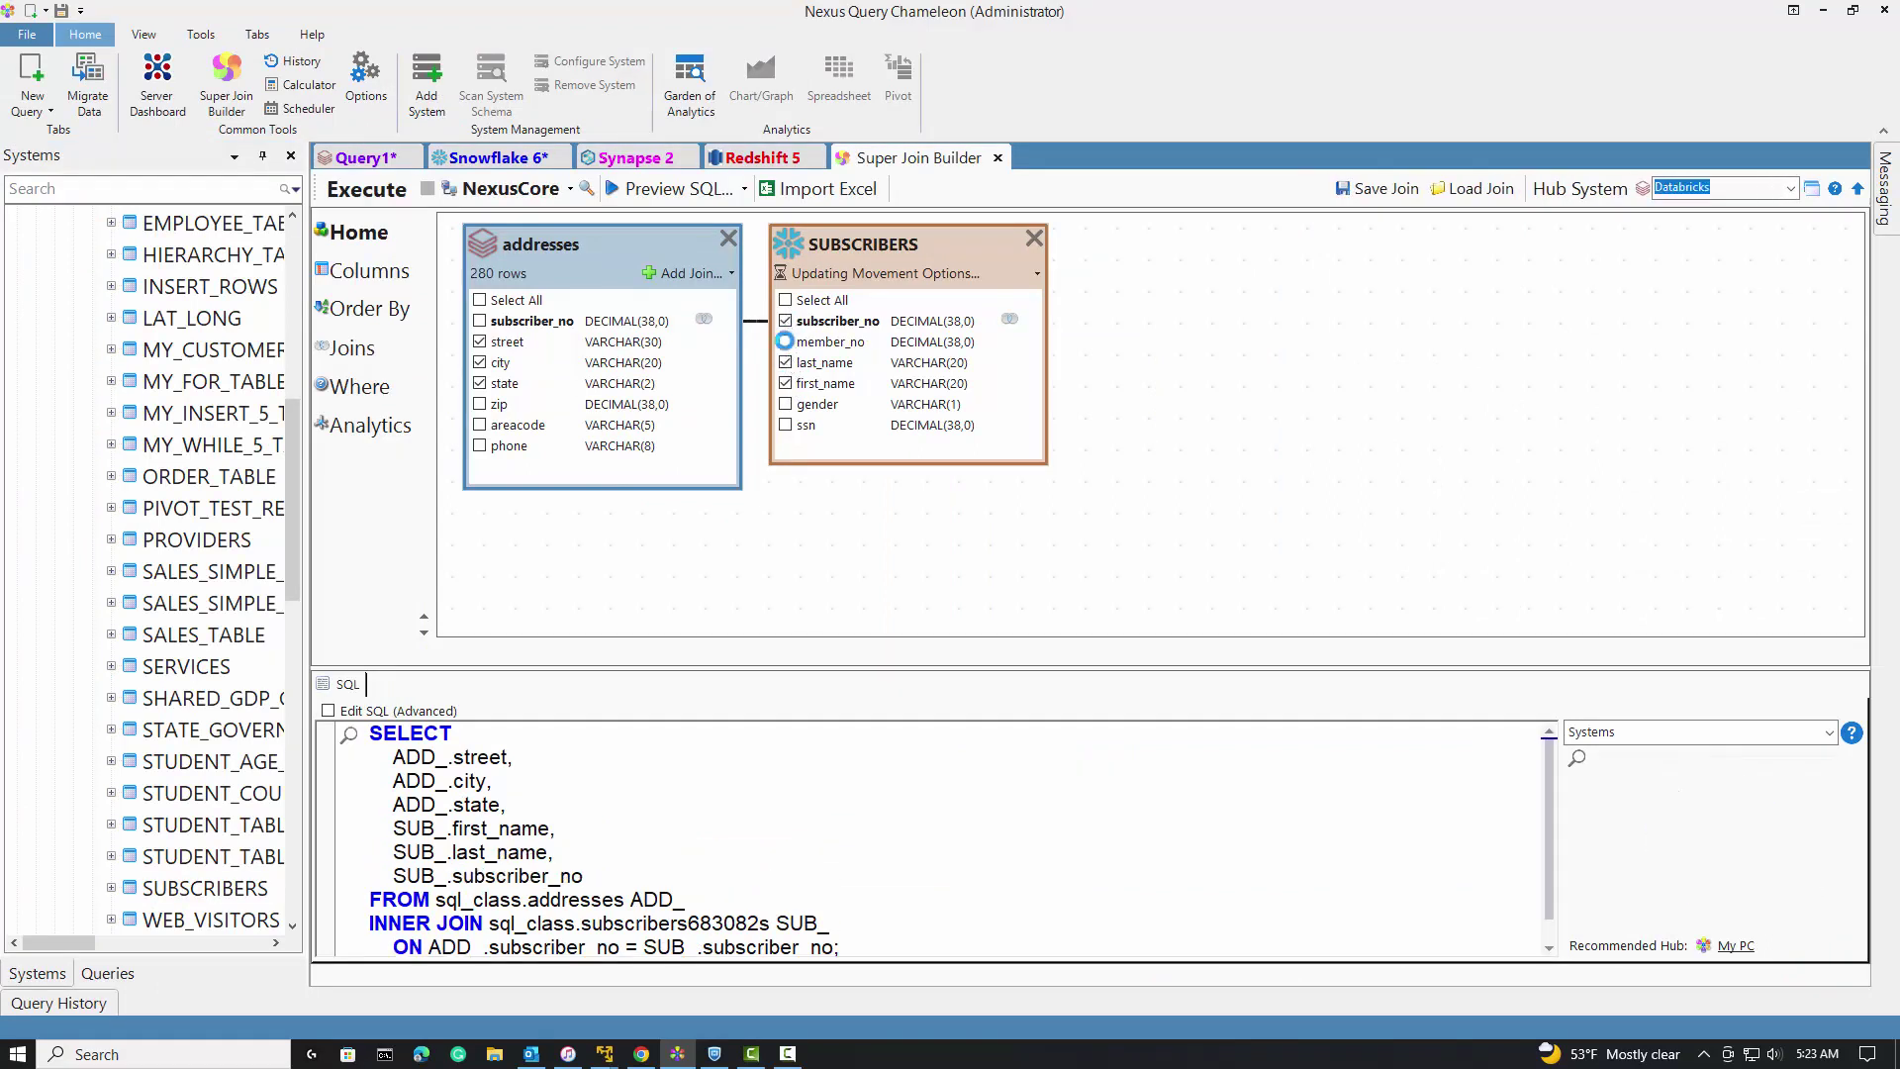
Reorder the report columns so first_name, last_name, subscriber_no and member_no come before street, city and state
left_click(378, 278)
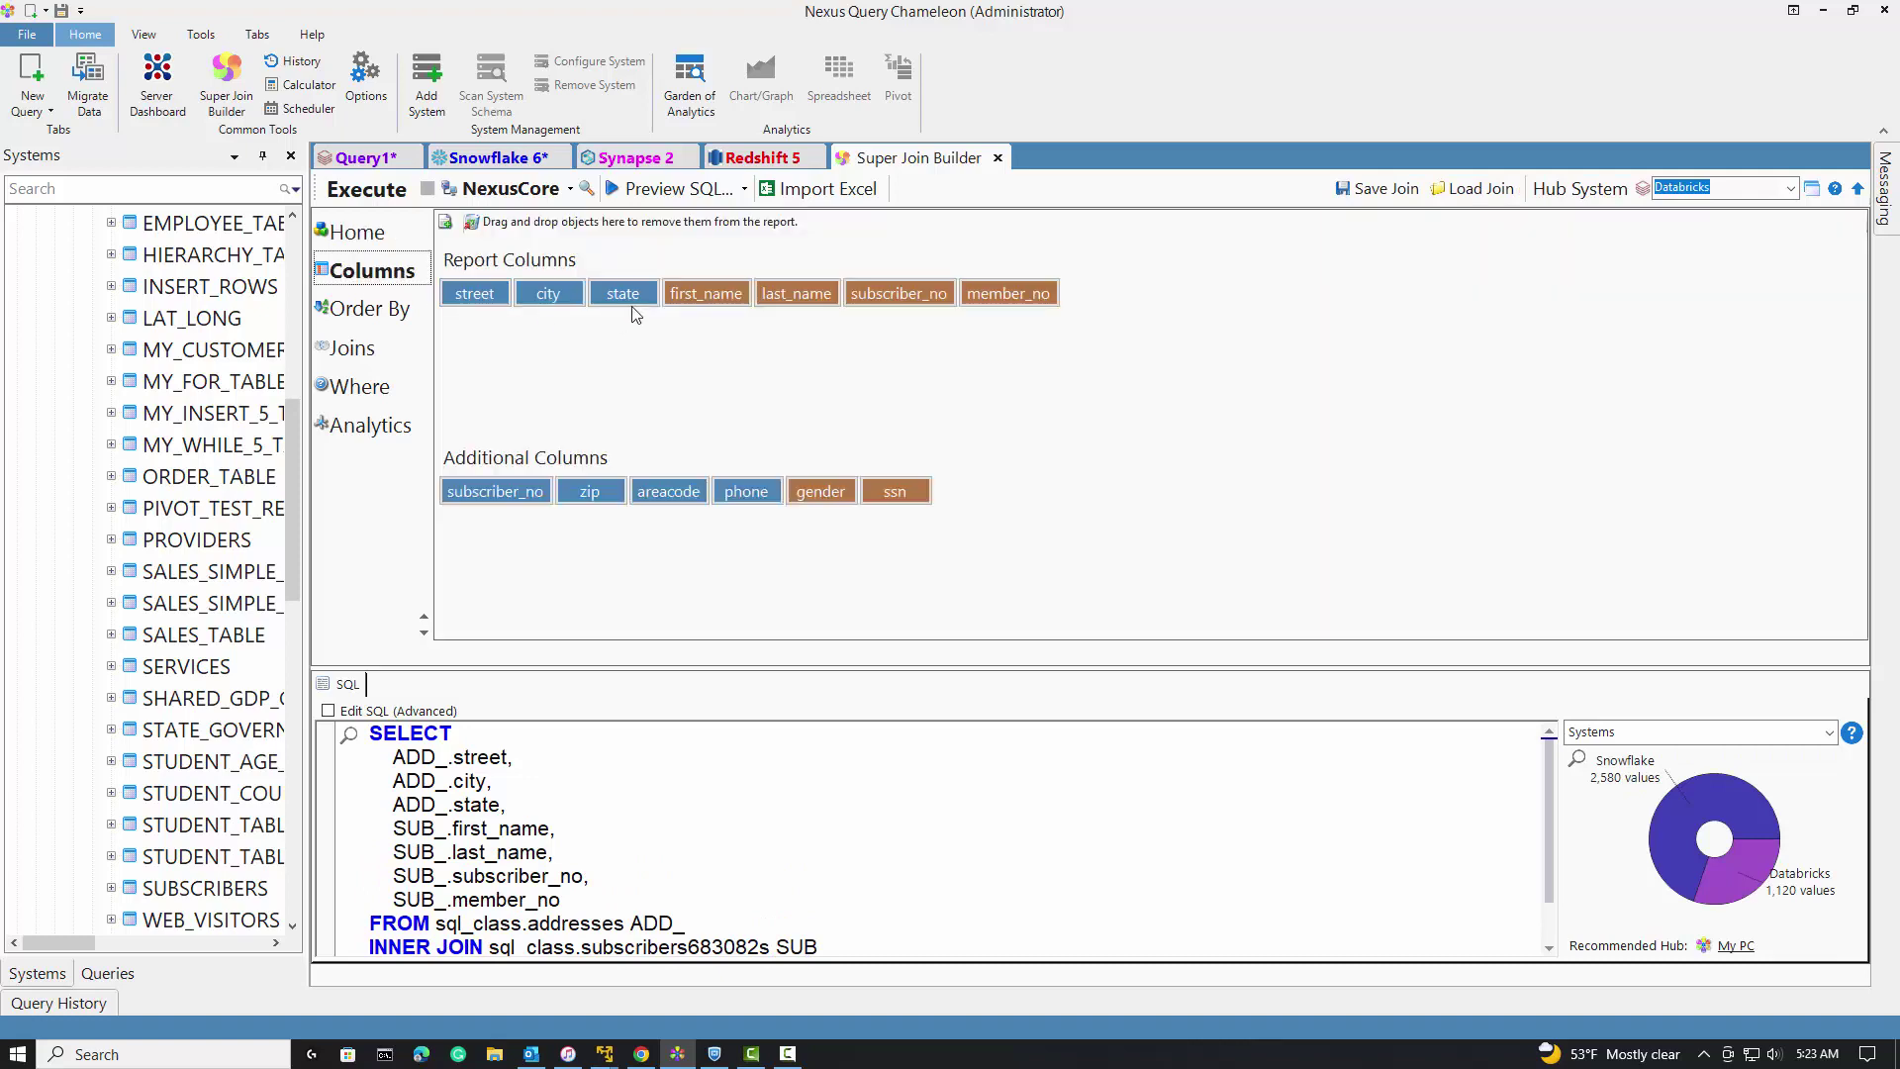
left_click_drag(445, 297, 465, 297)
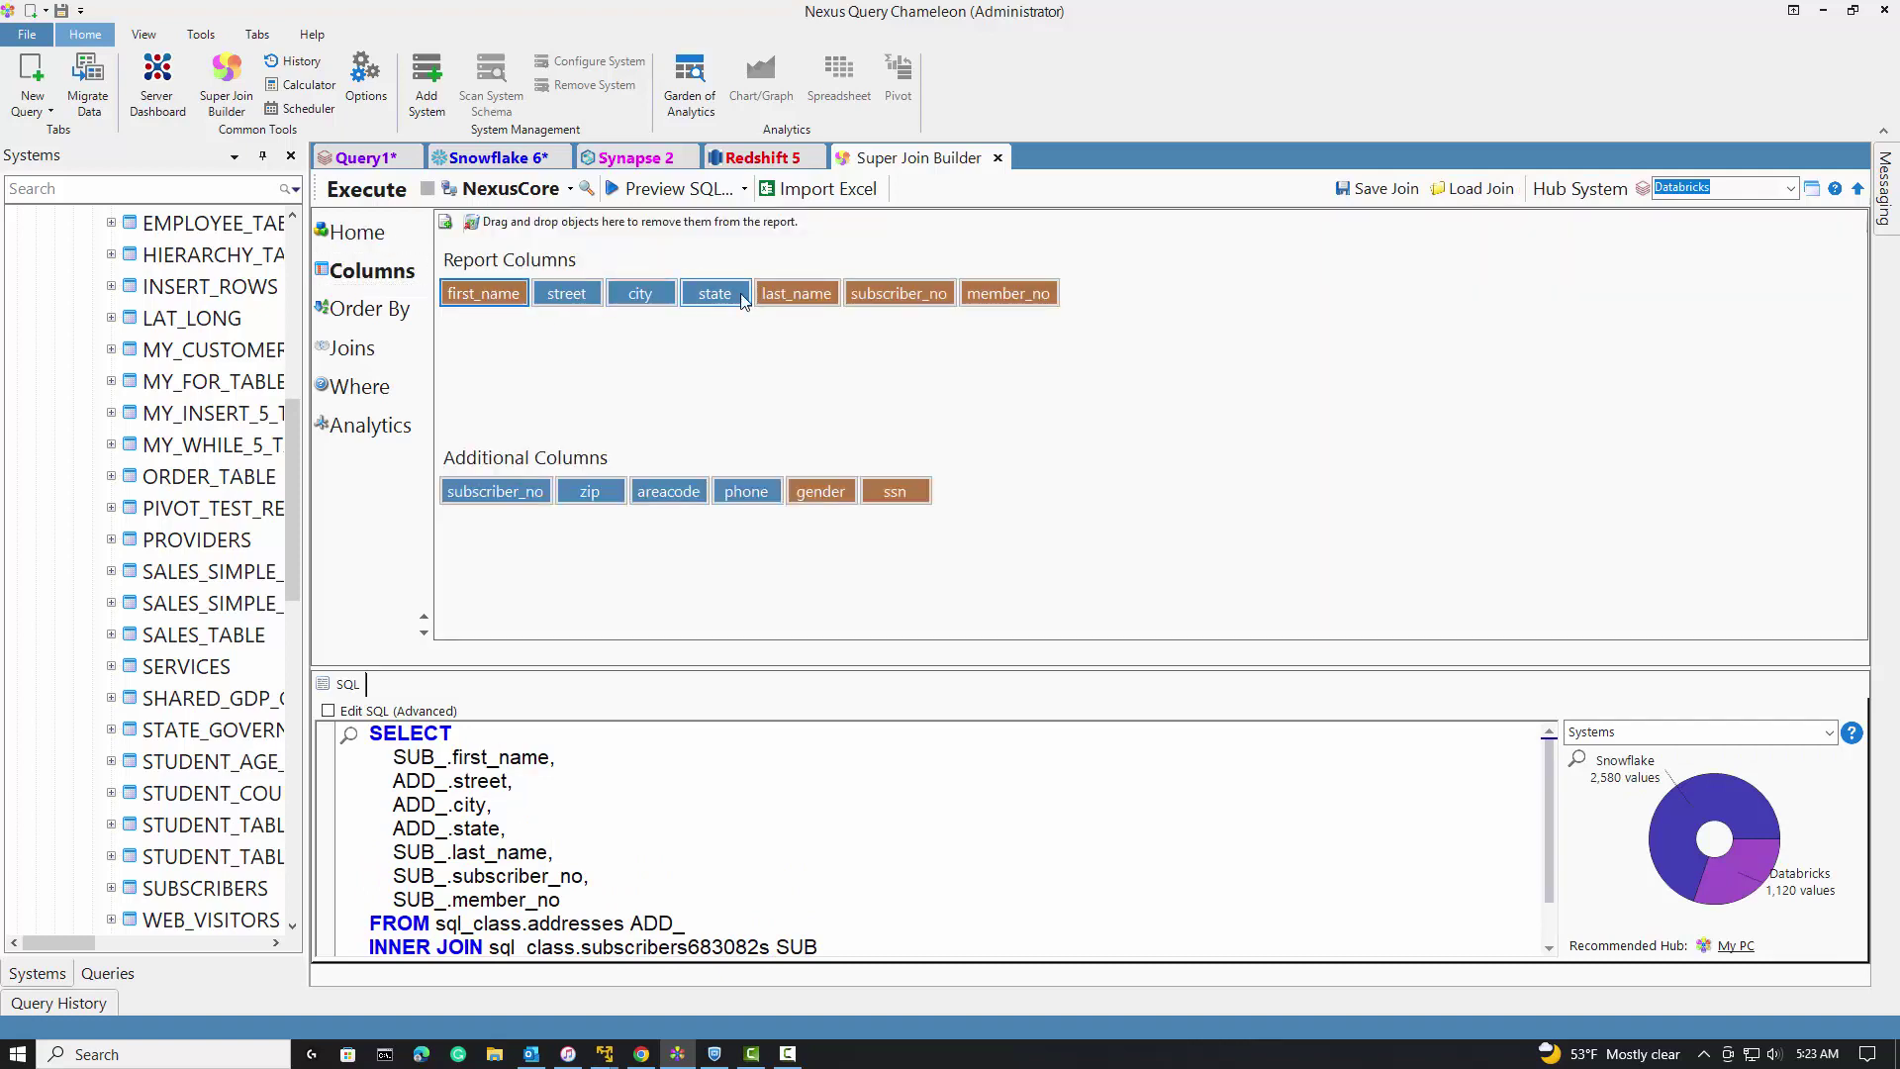
left_click_drag(797, 293, 564, 292)
left_click_drag(569, 212, 570, 215)
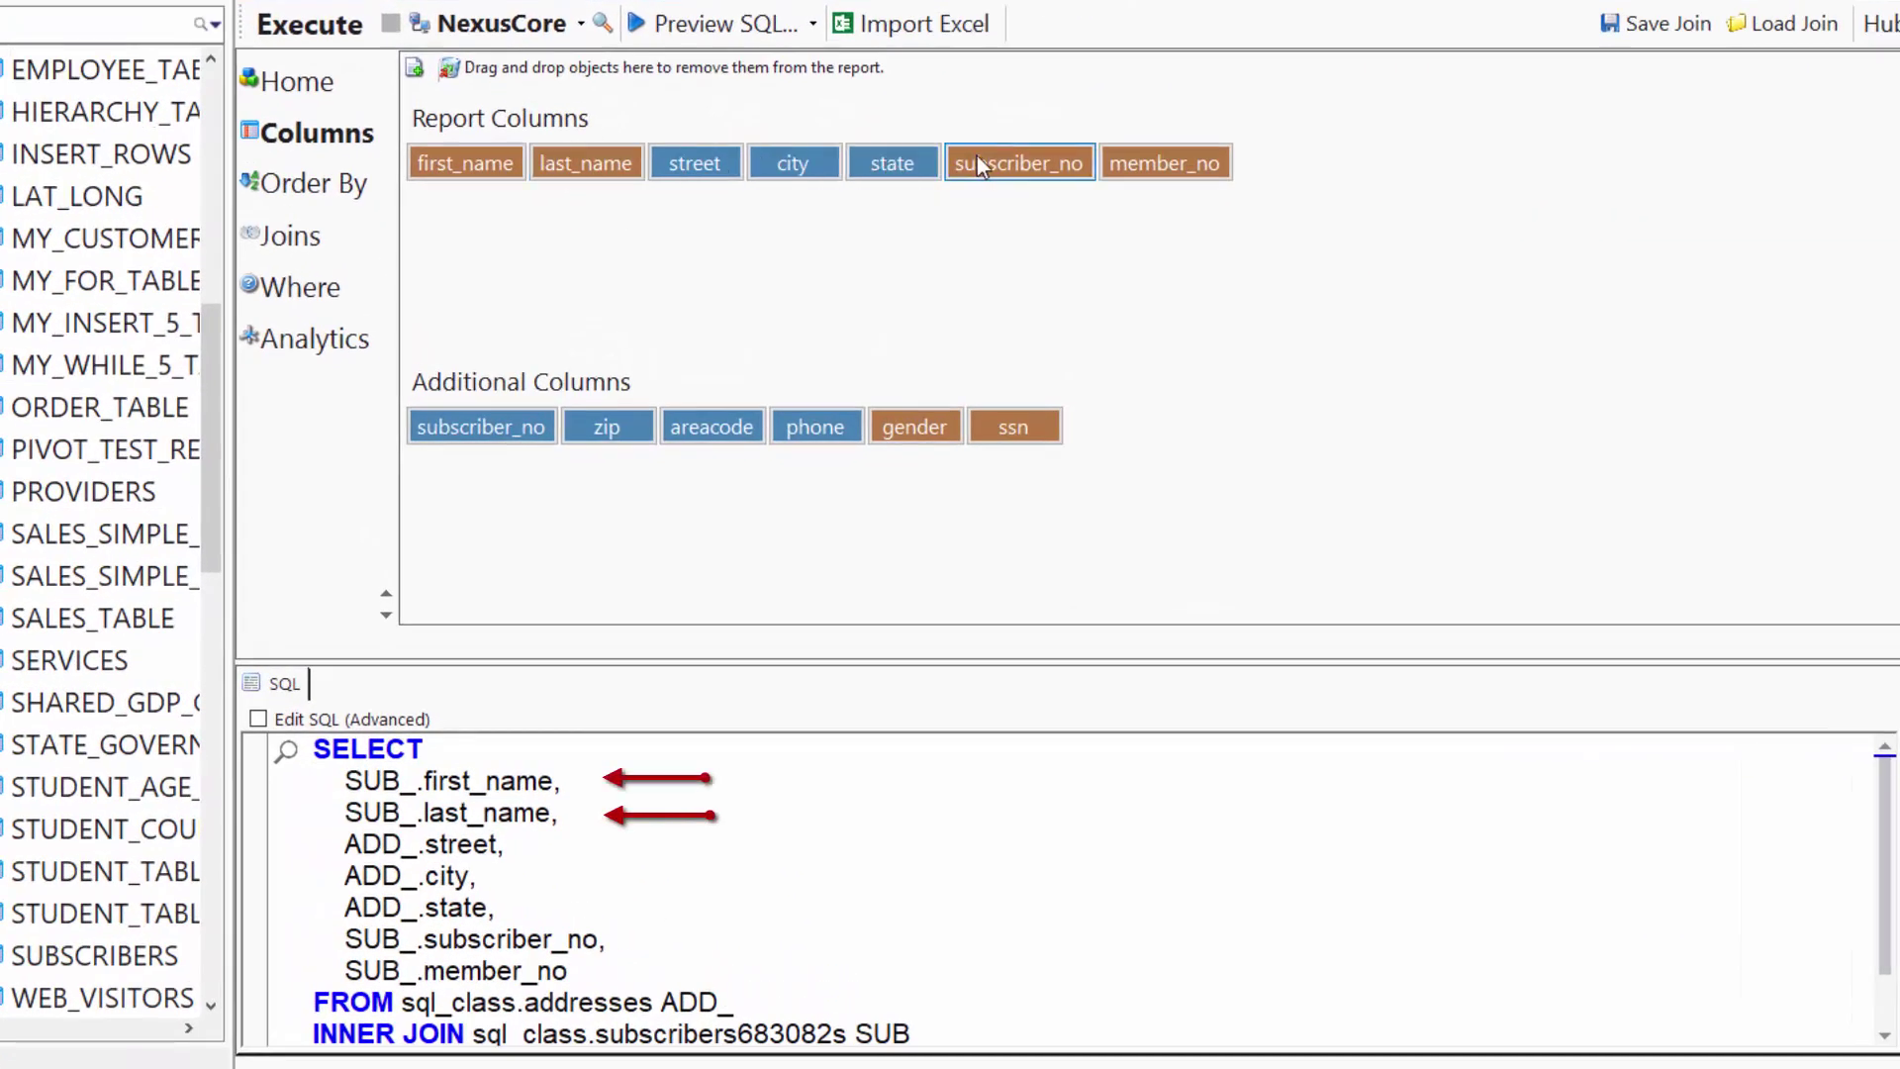
left_click_drag(934, 210, 810, 228)
left_click_drag(1155, 166, 814, 164)
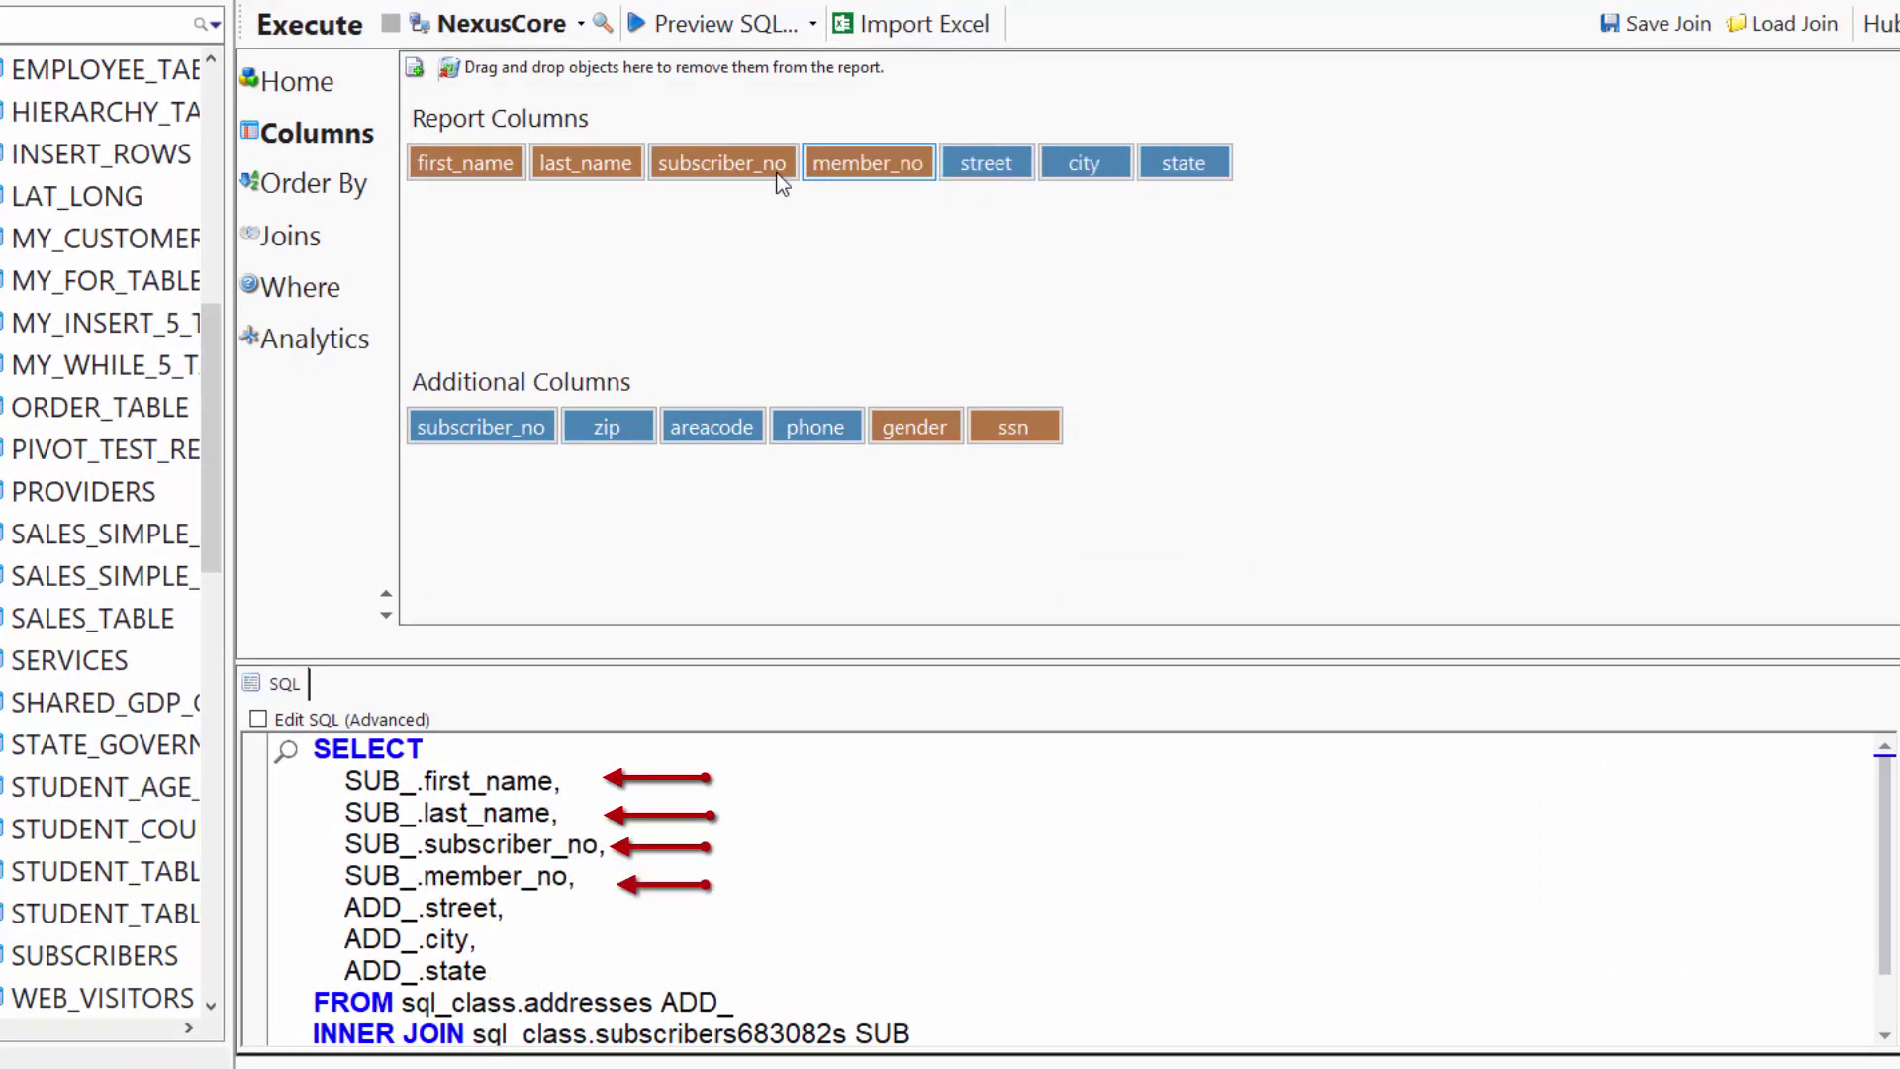
Sort the report in ascending order by first_name, last_name and the SUBSCRIBERS table's subscriber_no
left_click(289, 190)
left_click(489, 419)
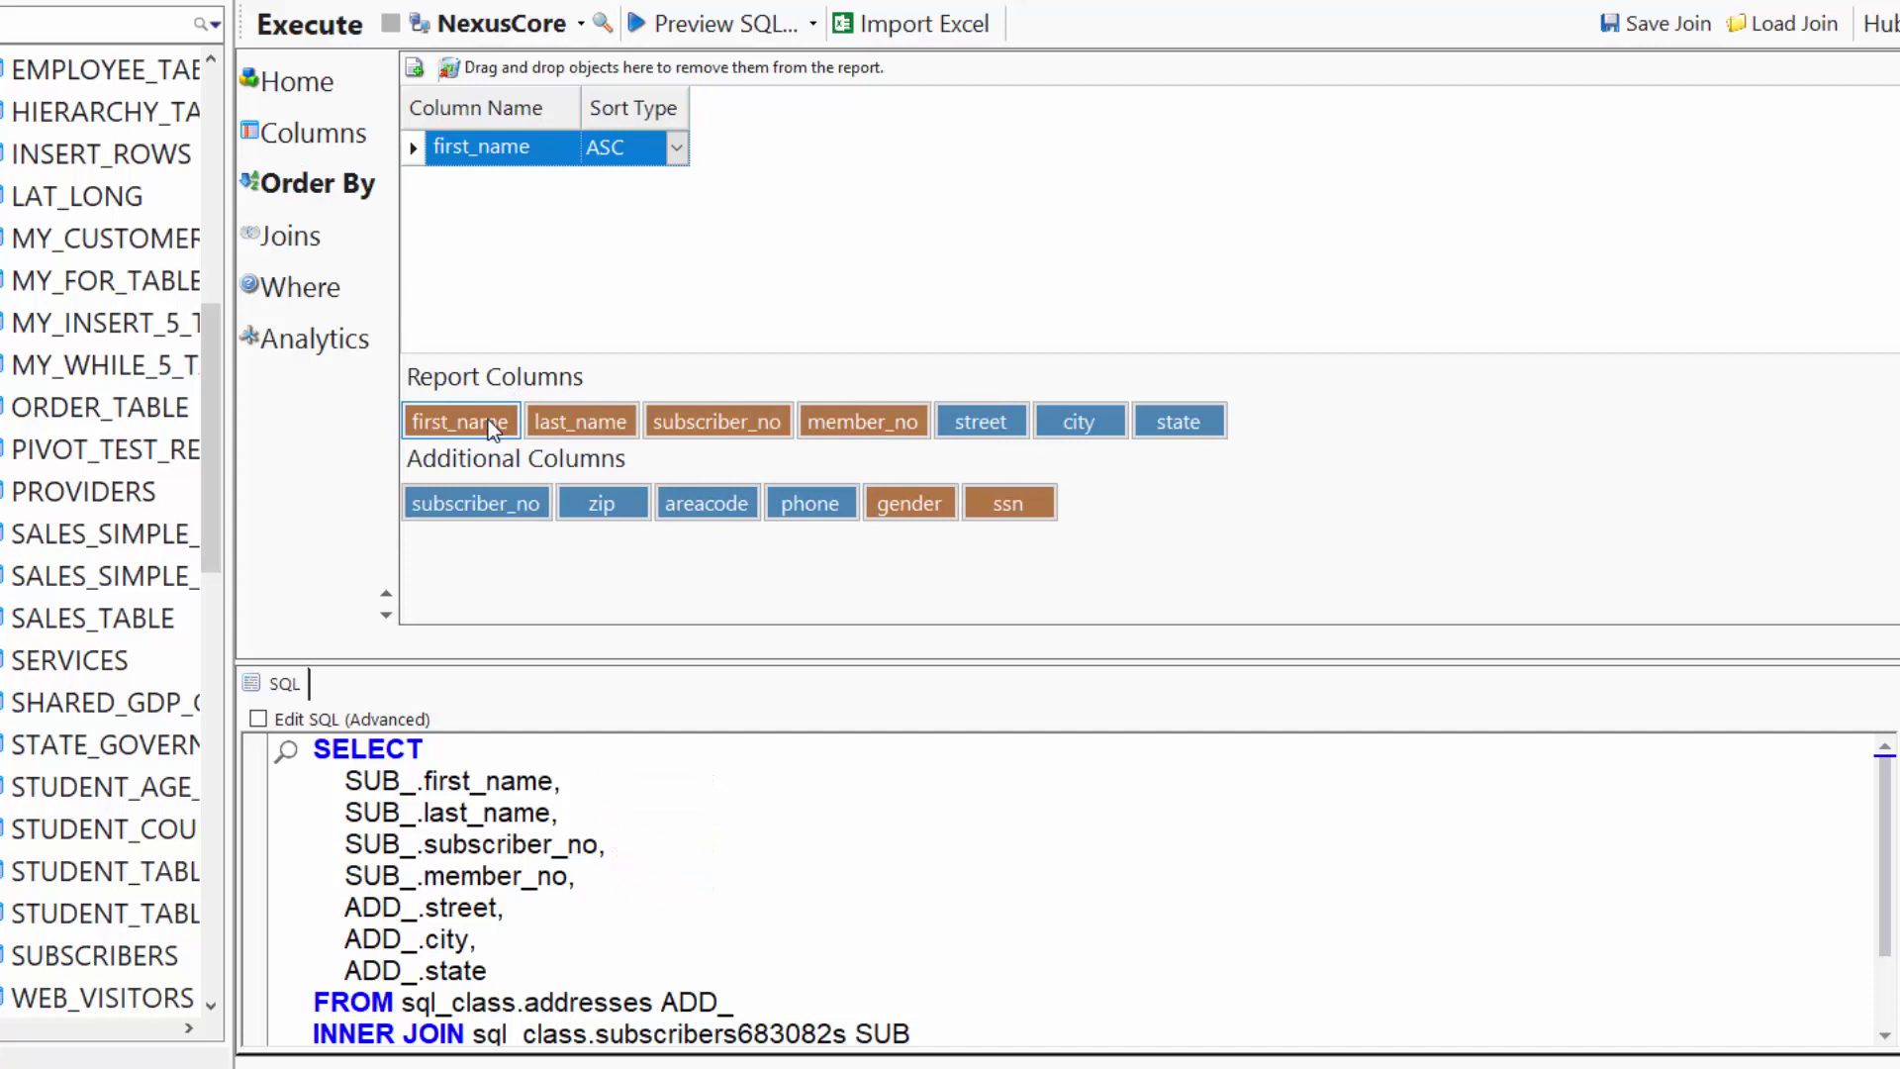
left_click(553, 418)
left_click(719, 423)
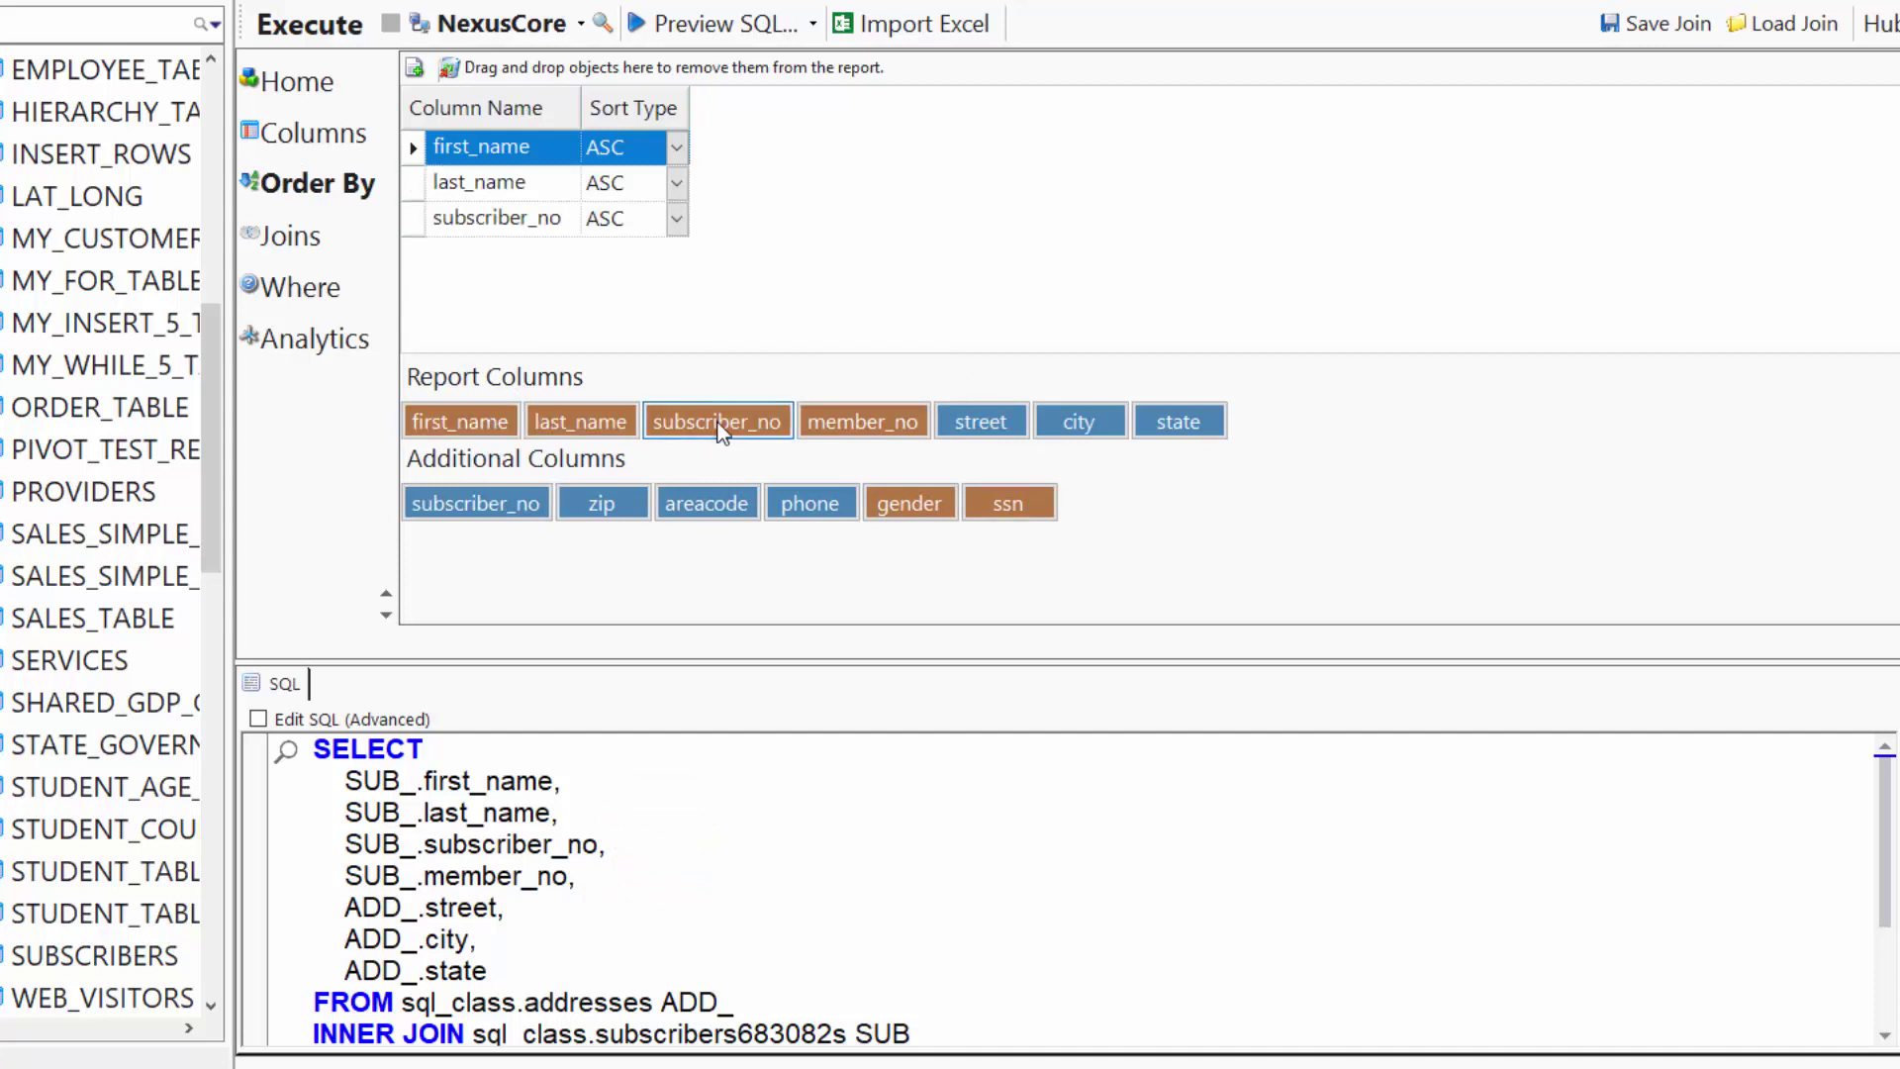
Set the join's hub system to Snowflake and execute the cross-system query
left_click(300, 79)
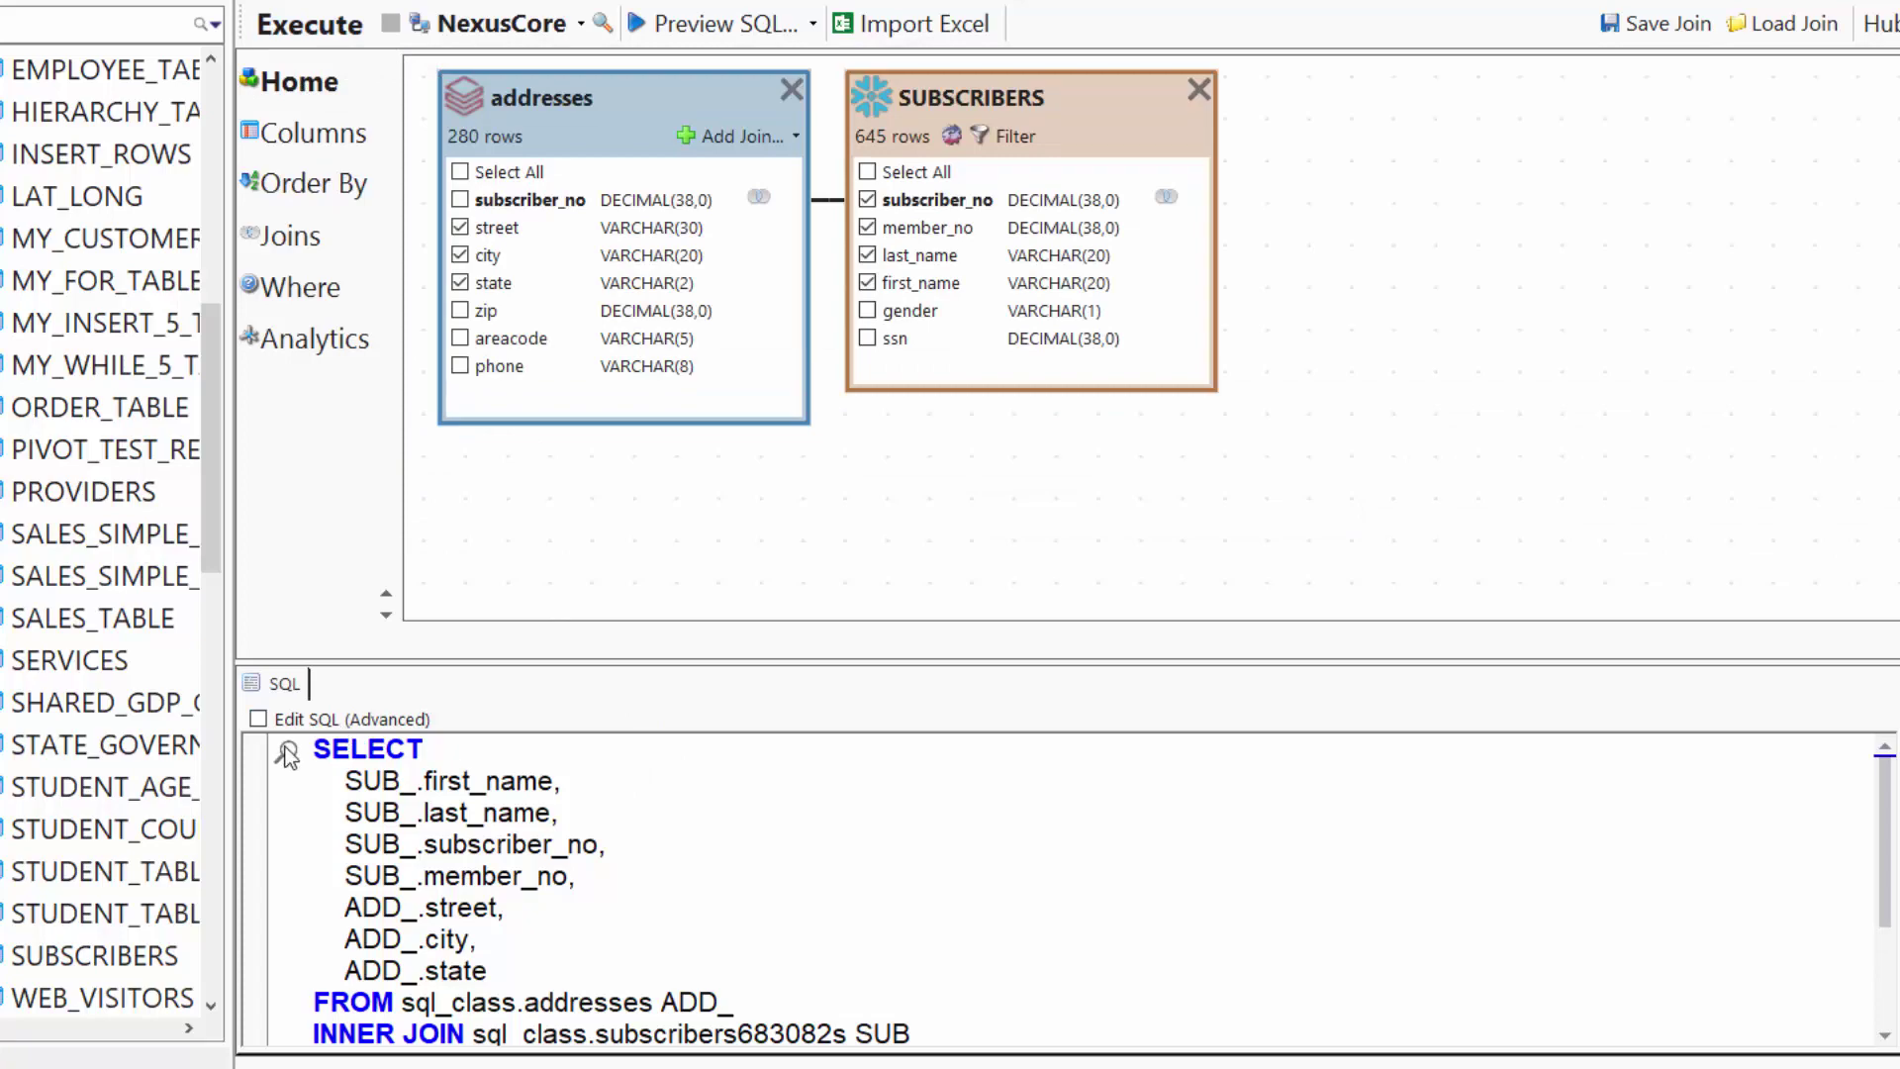
mouse_move(287, 755)
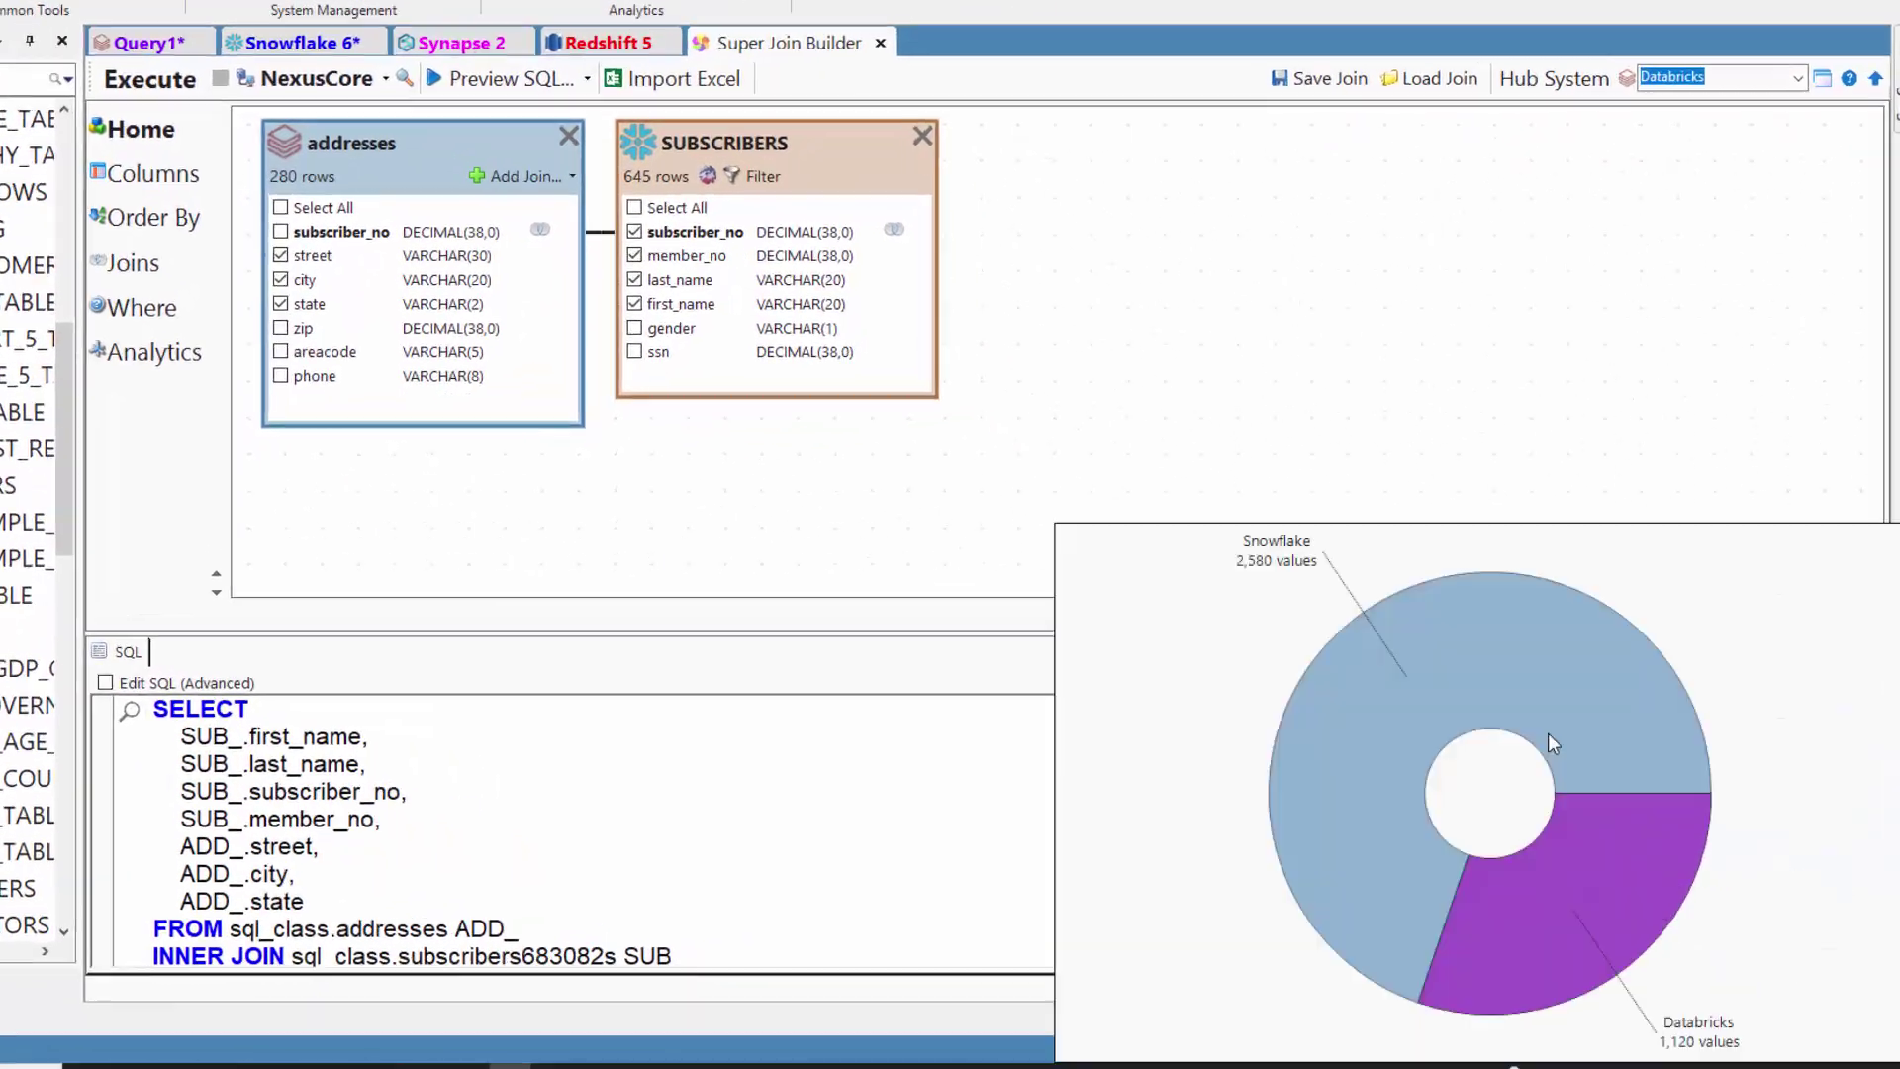
mouse_move(1552, 744)
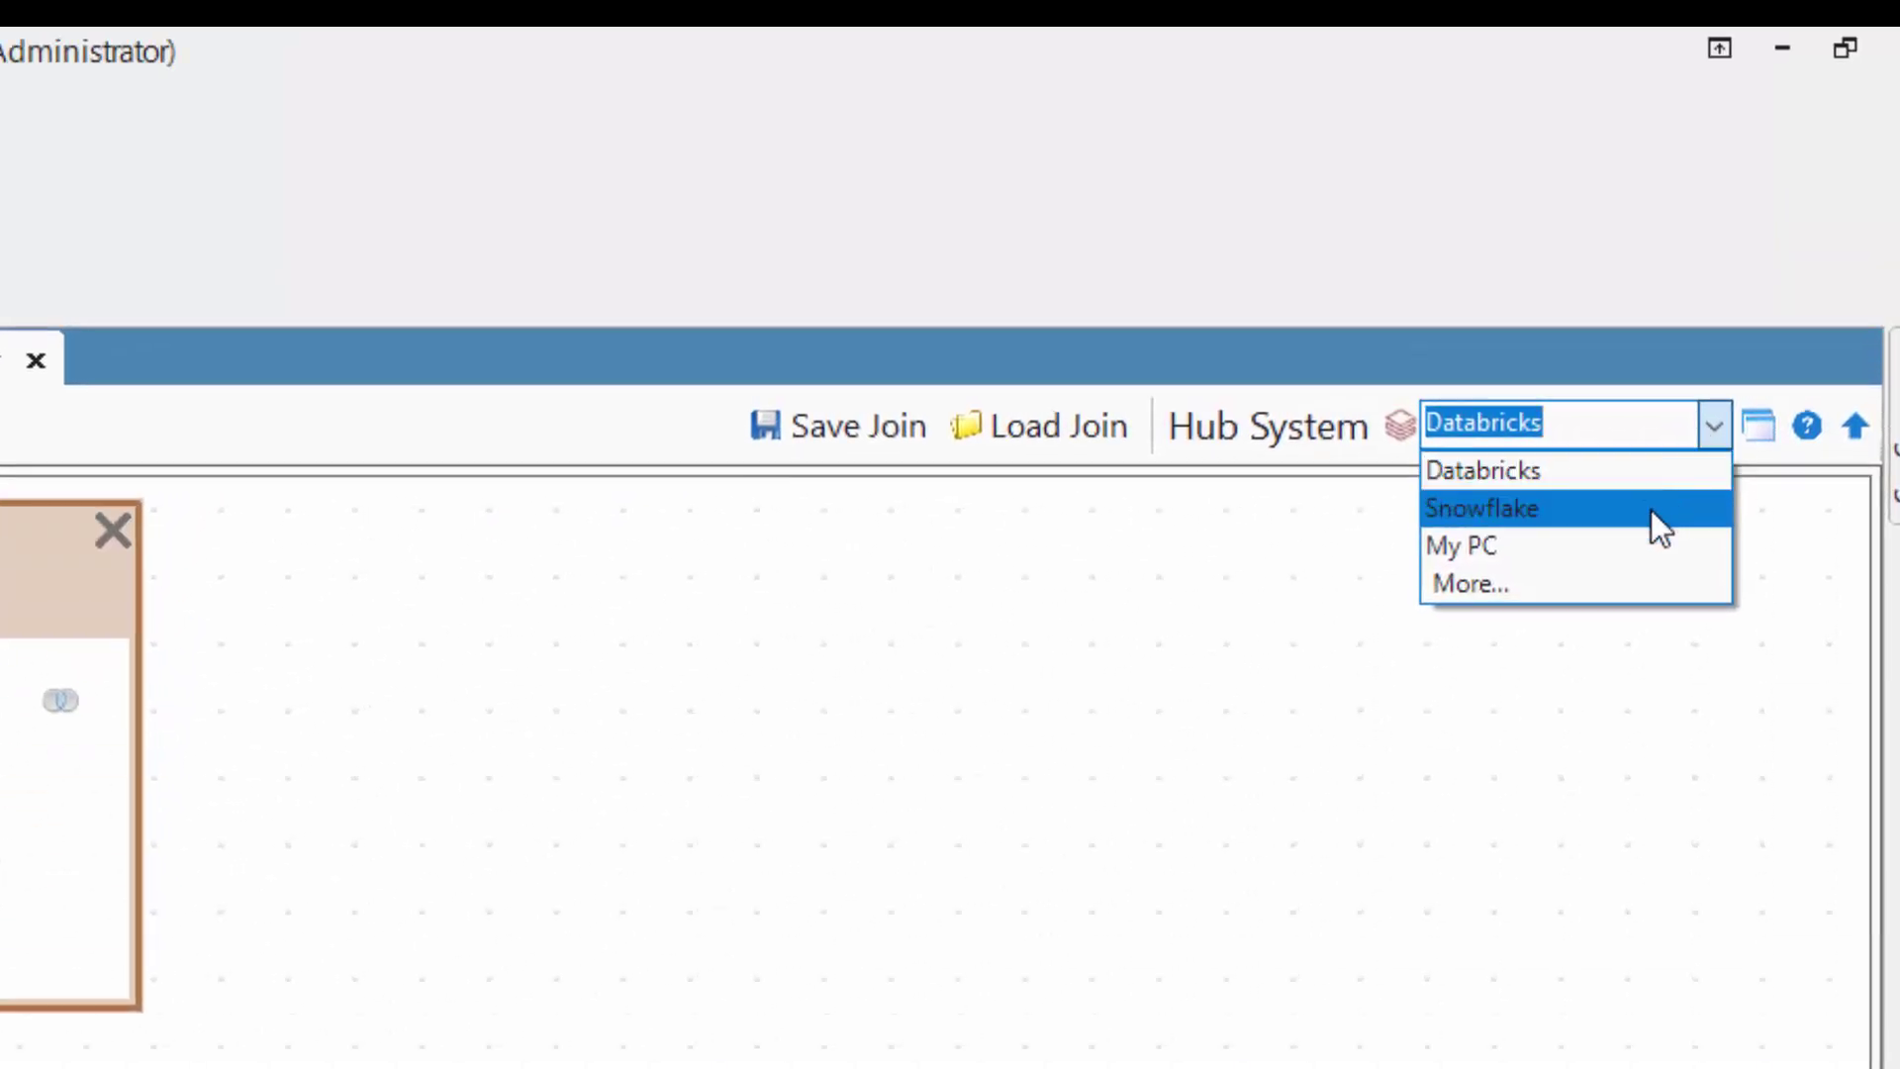
left_click(1651, 508)
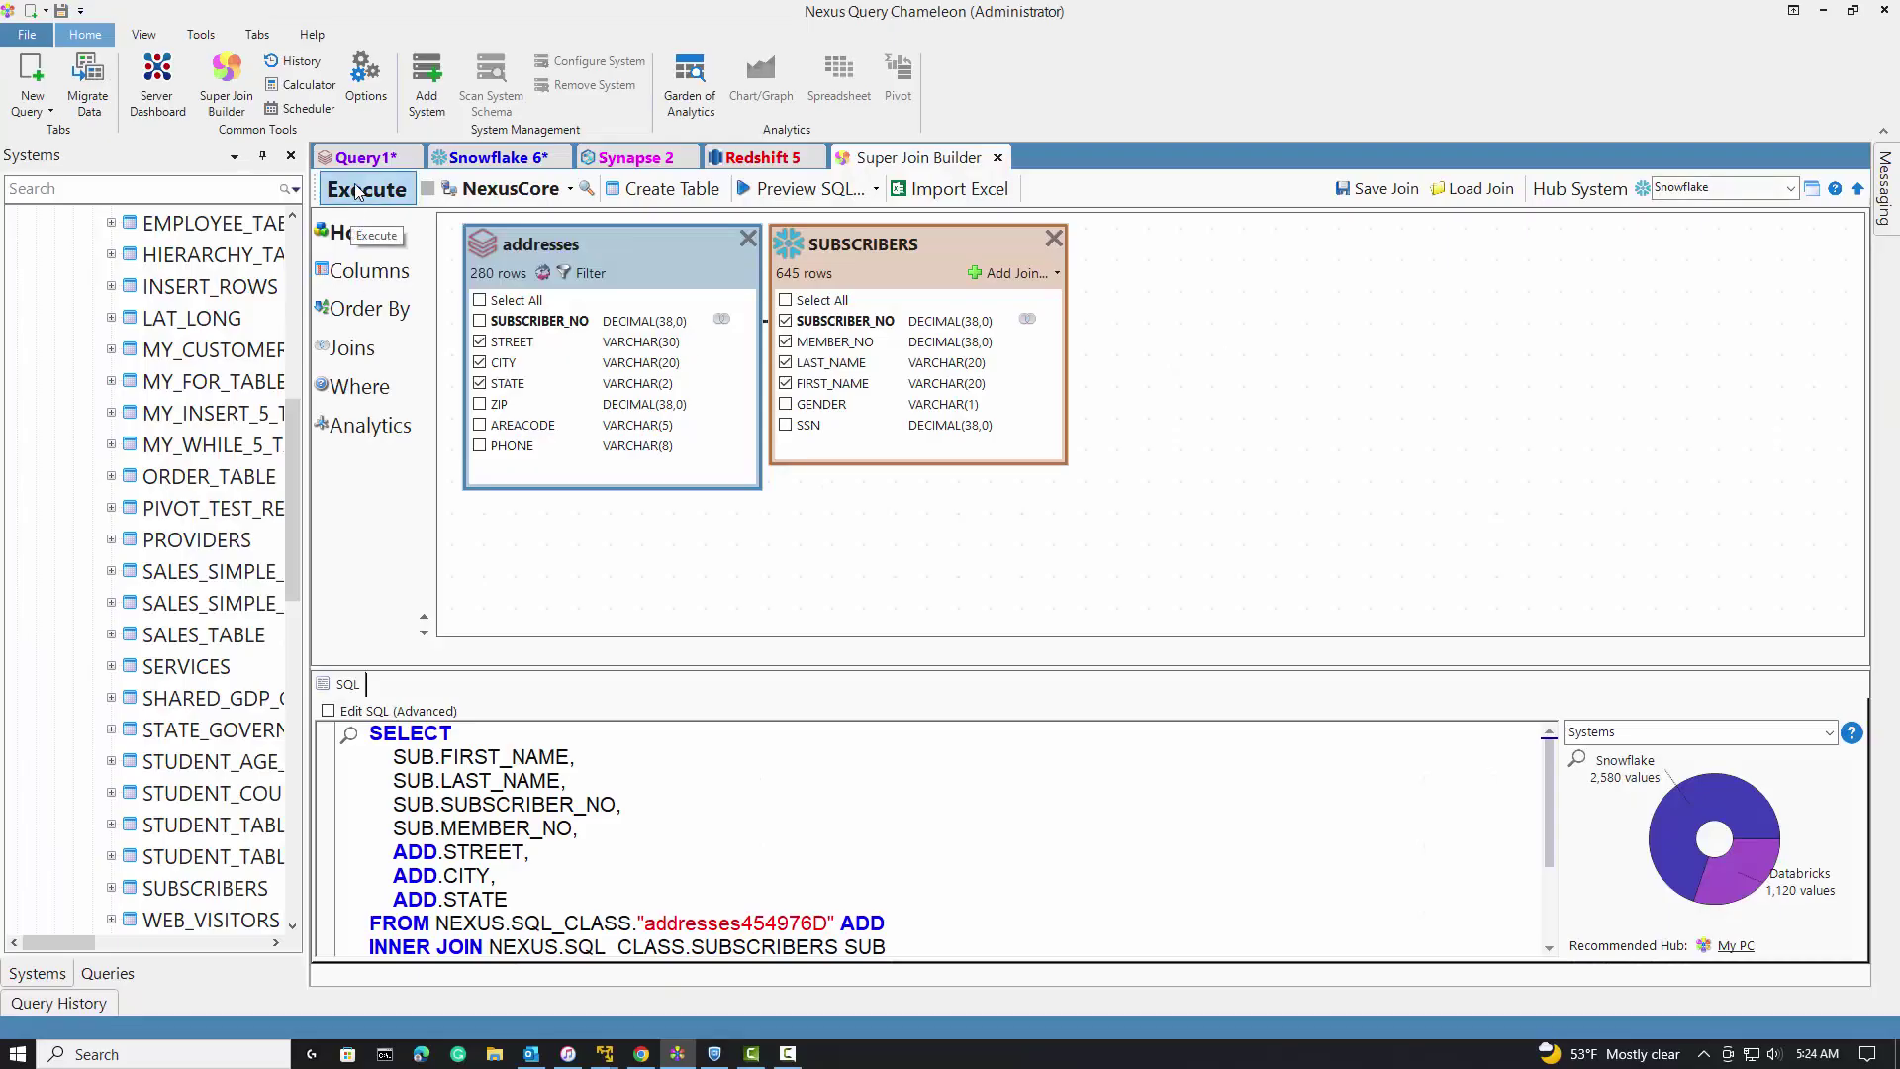
left_click(354, 194)
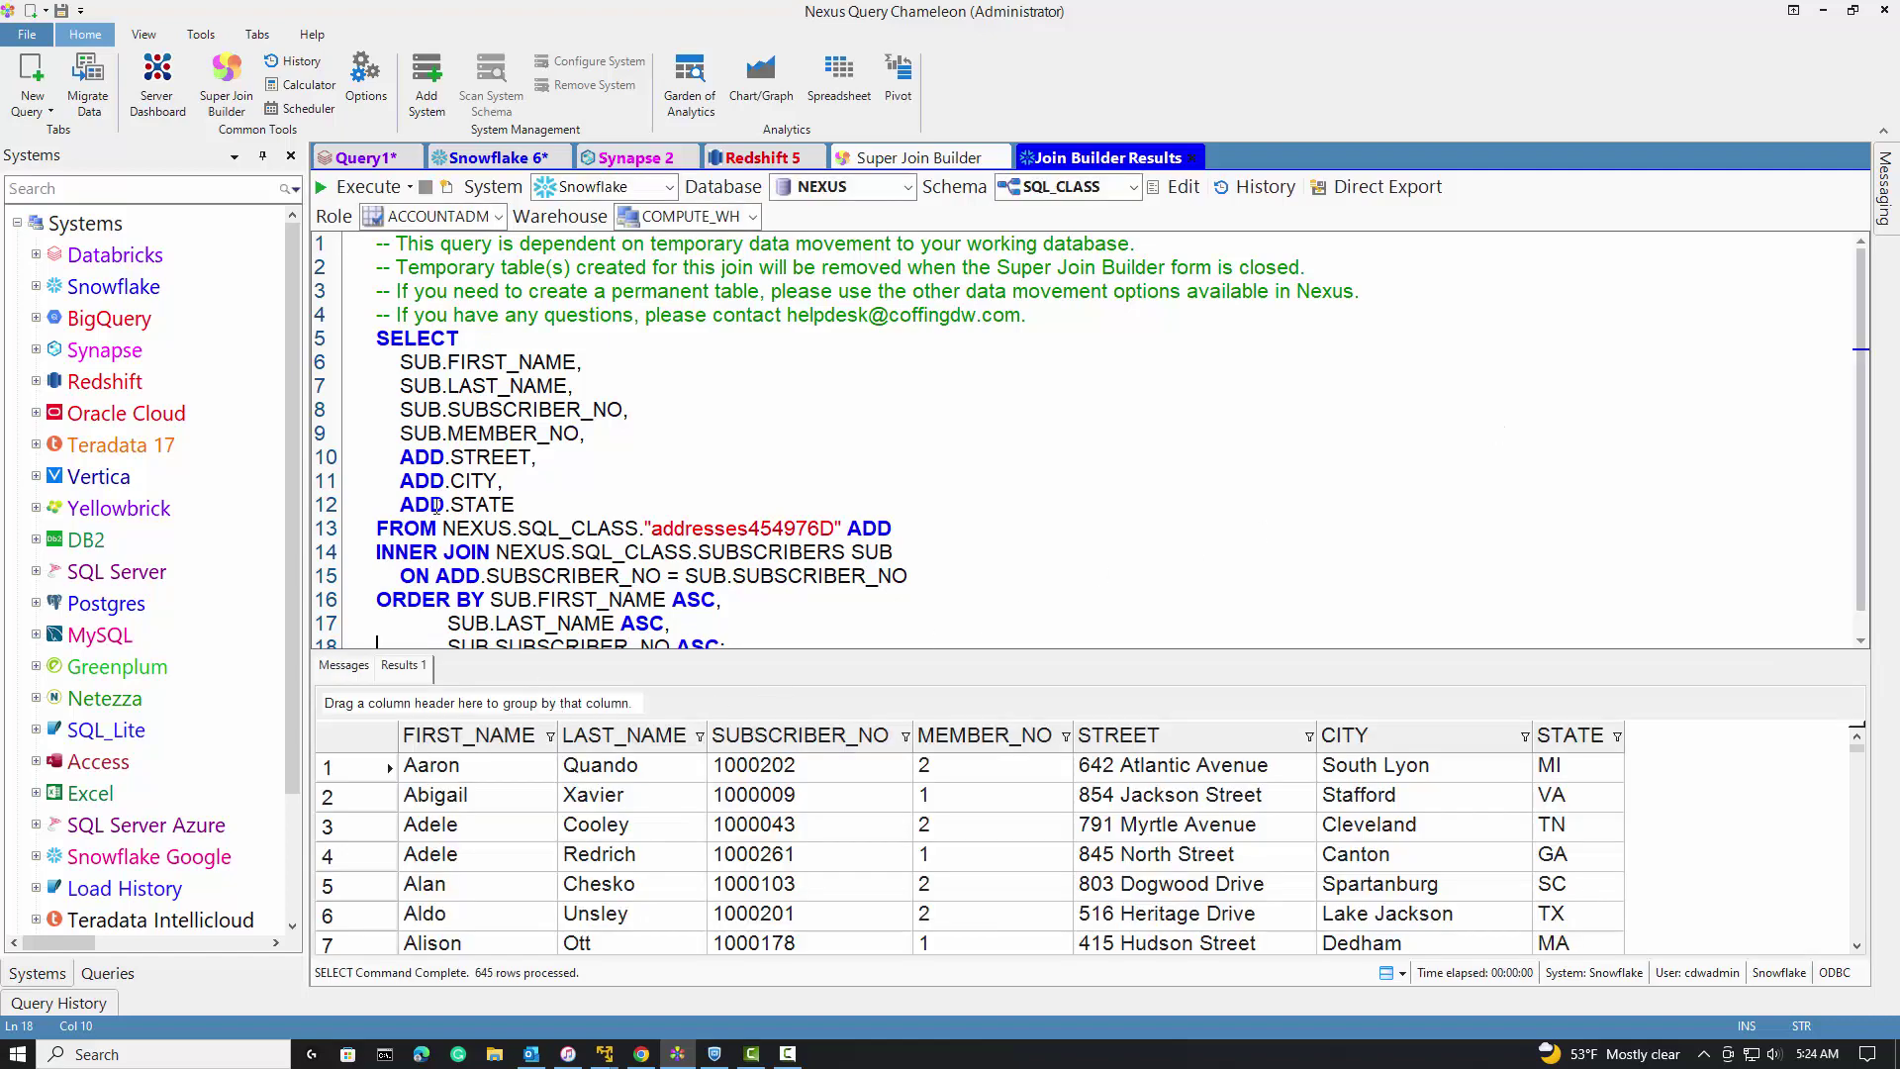
Search the systems tree for subscriber_no and examine the matching tables and columns across the databases
left_click(84, 188)
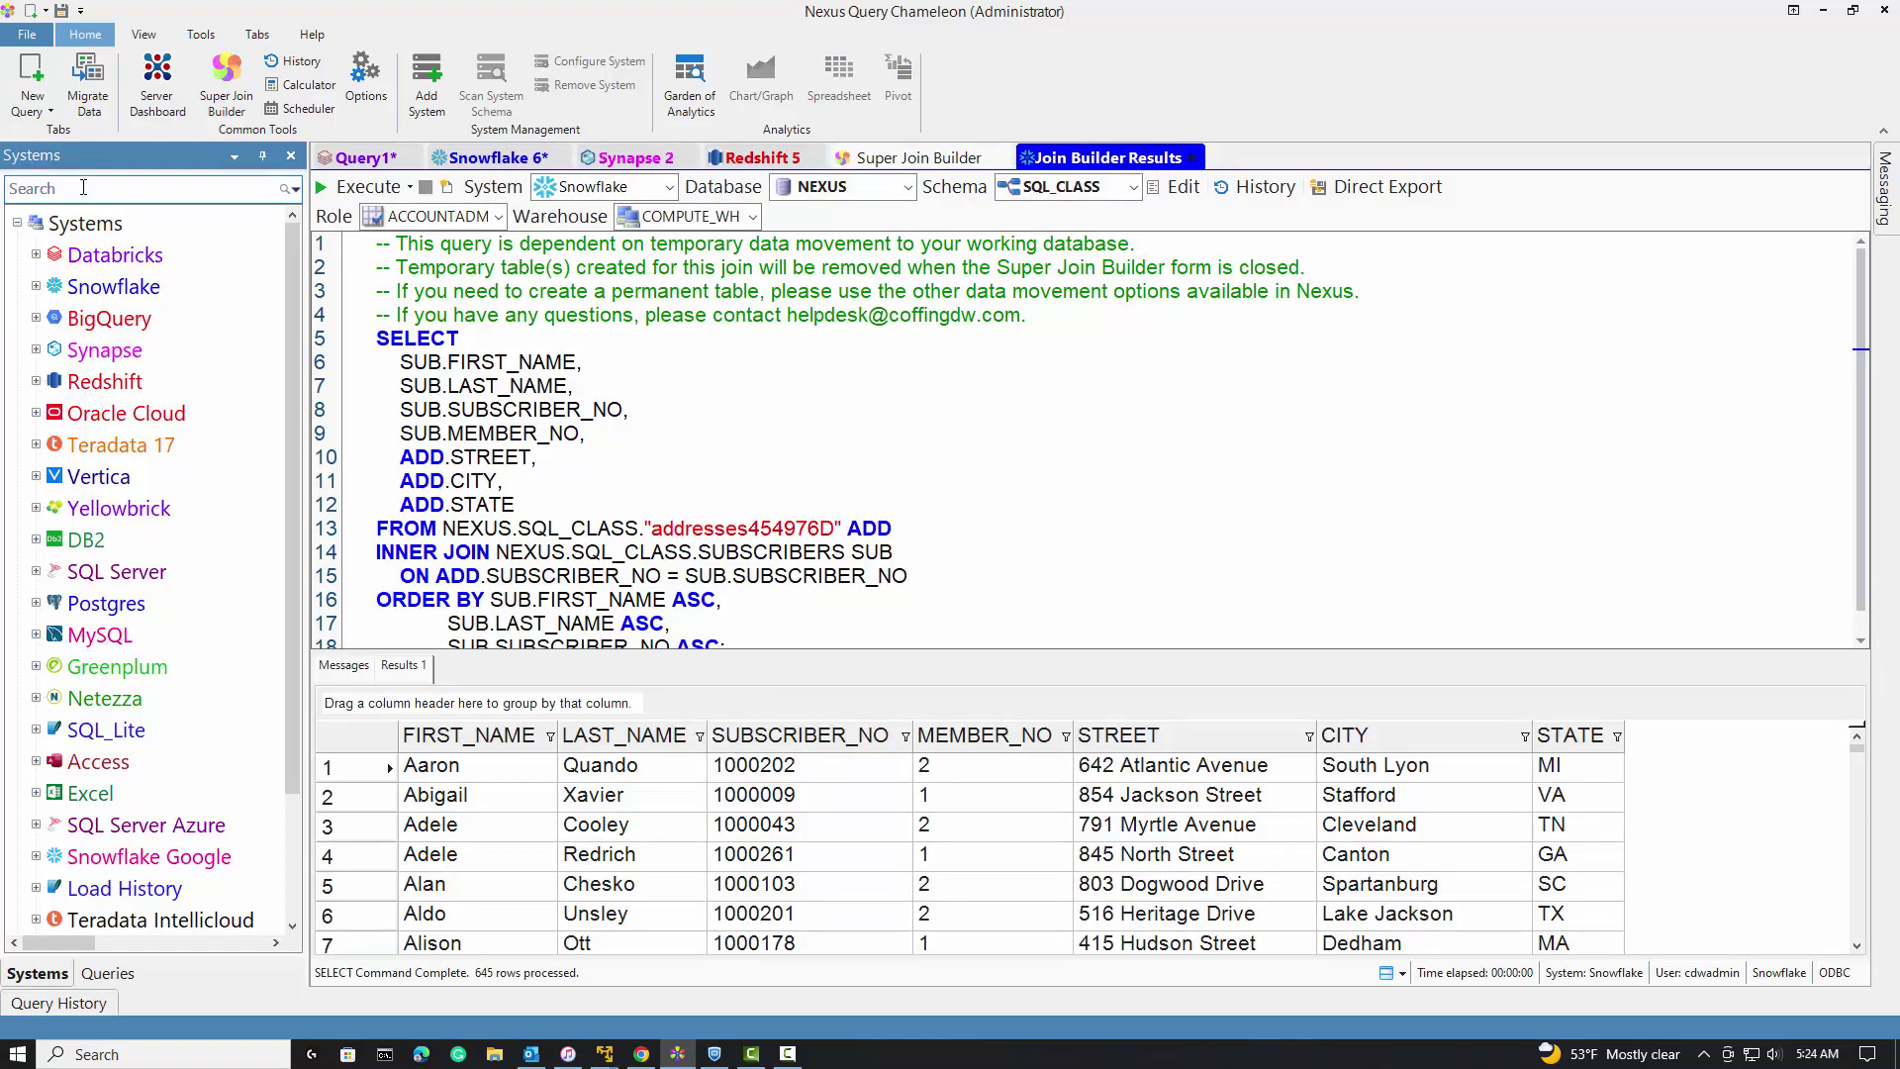
type("subscriber_")
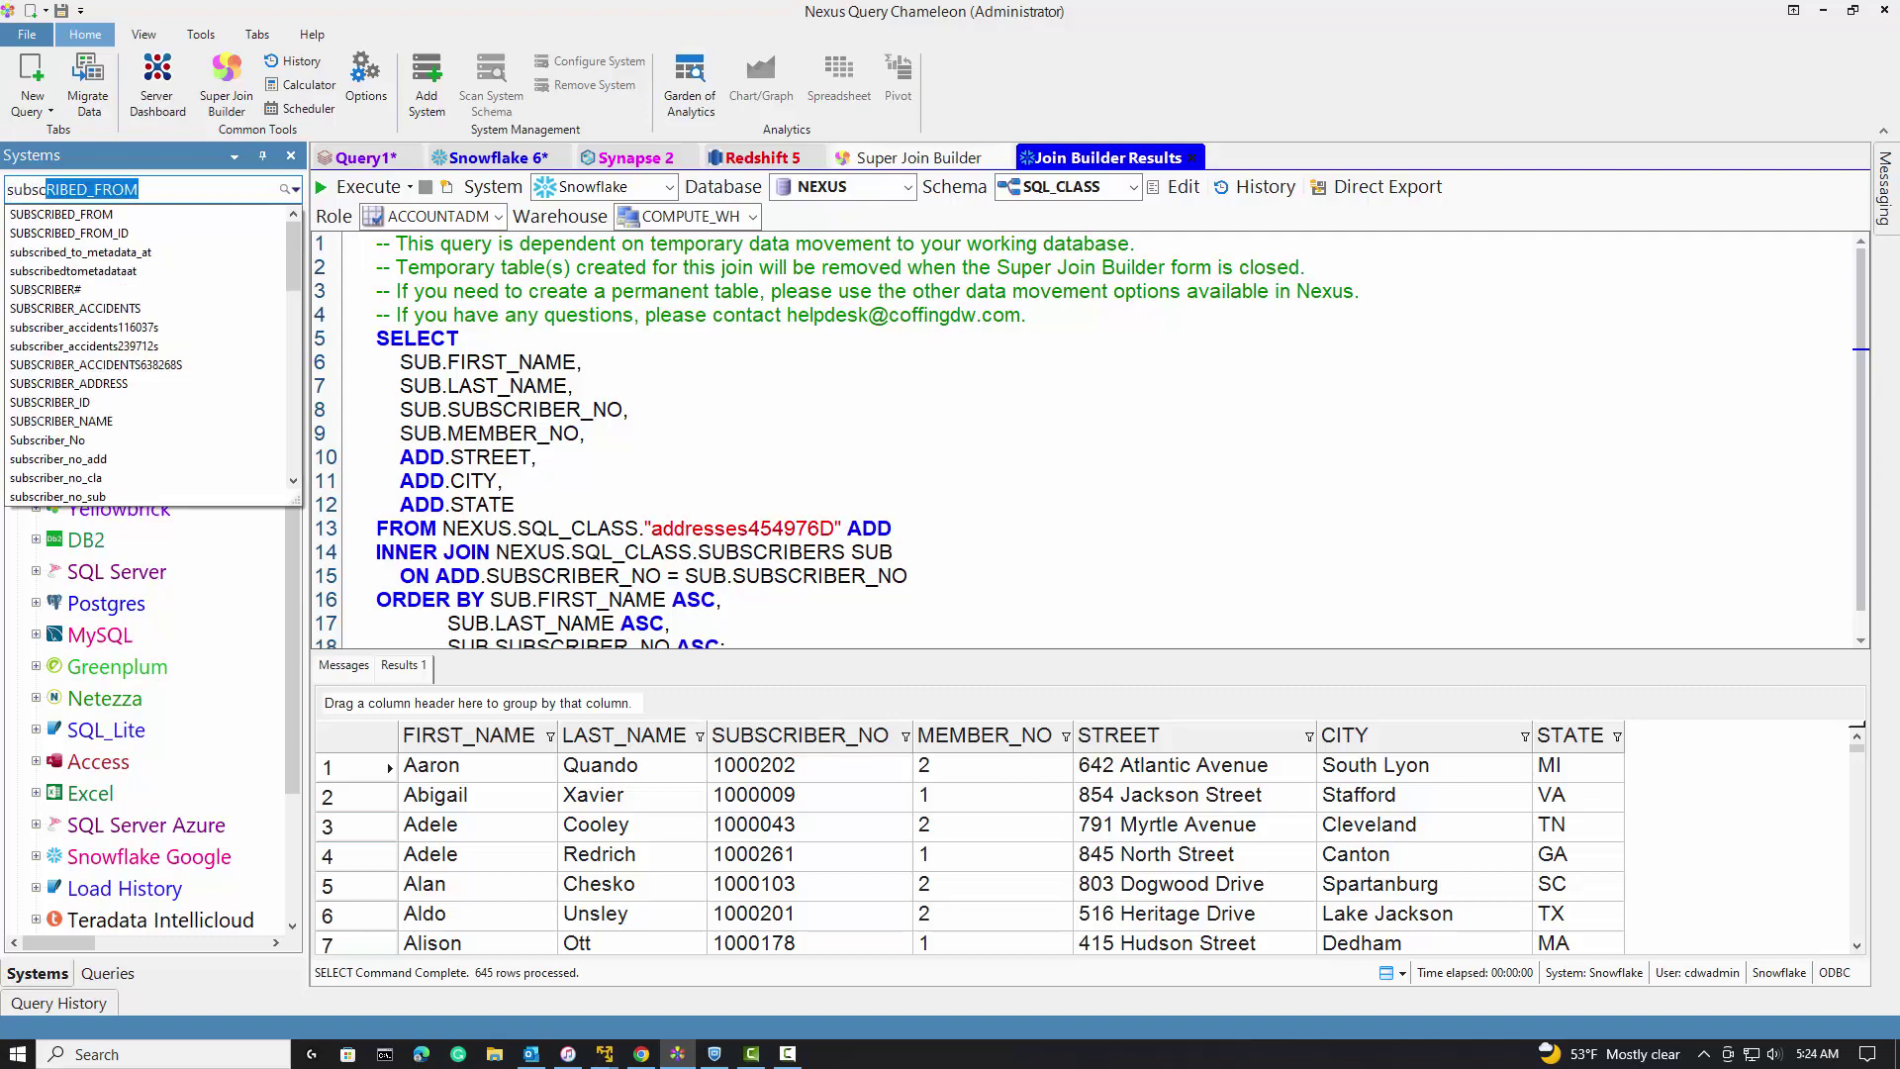
type("no")
key("Return")
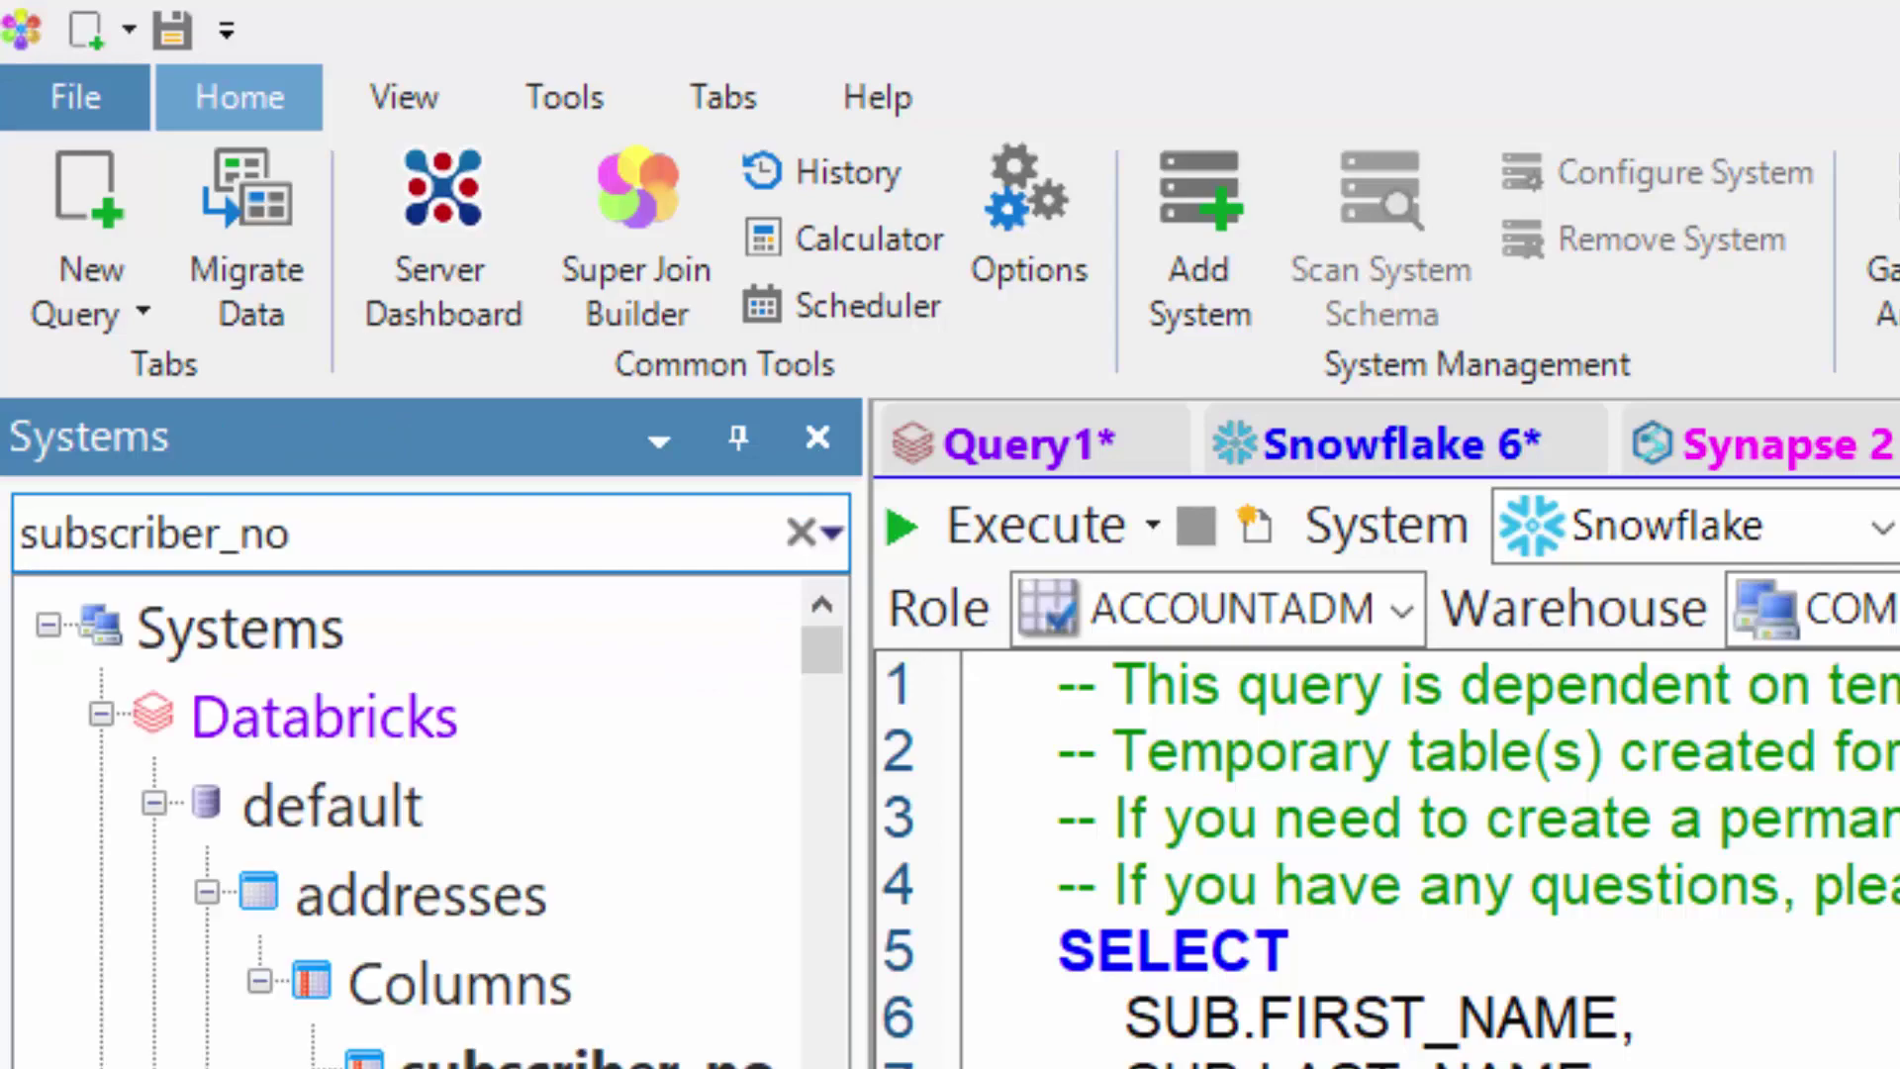
scroll(463, 997, "down", 10)
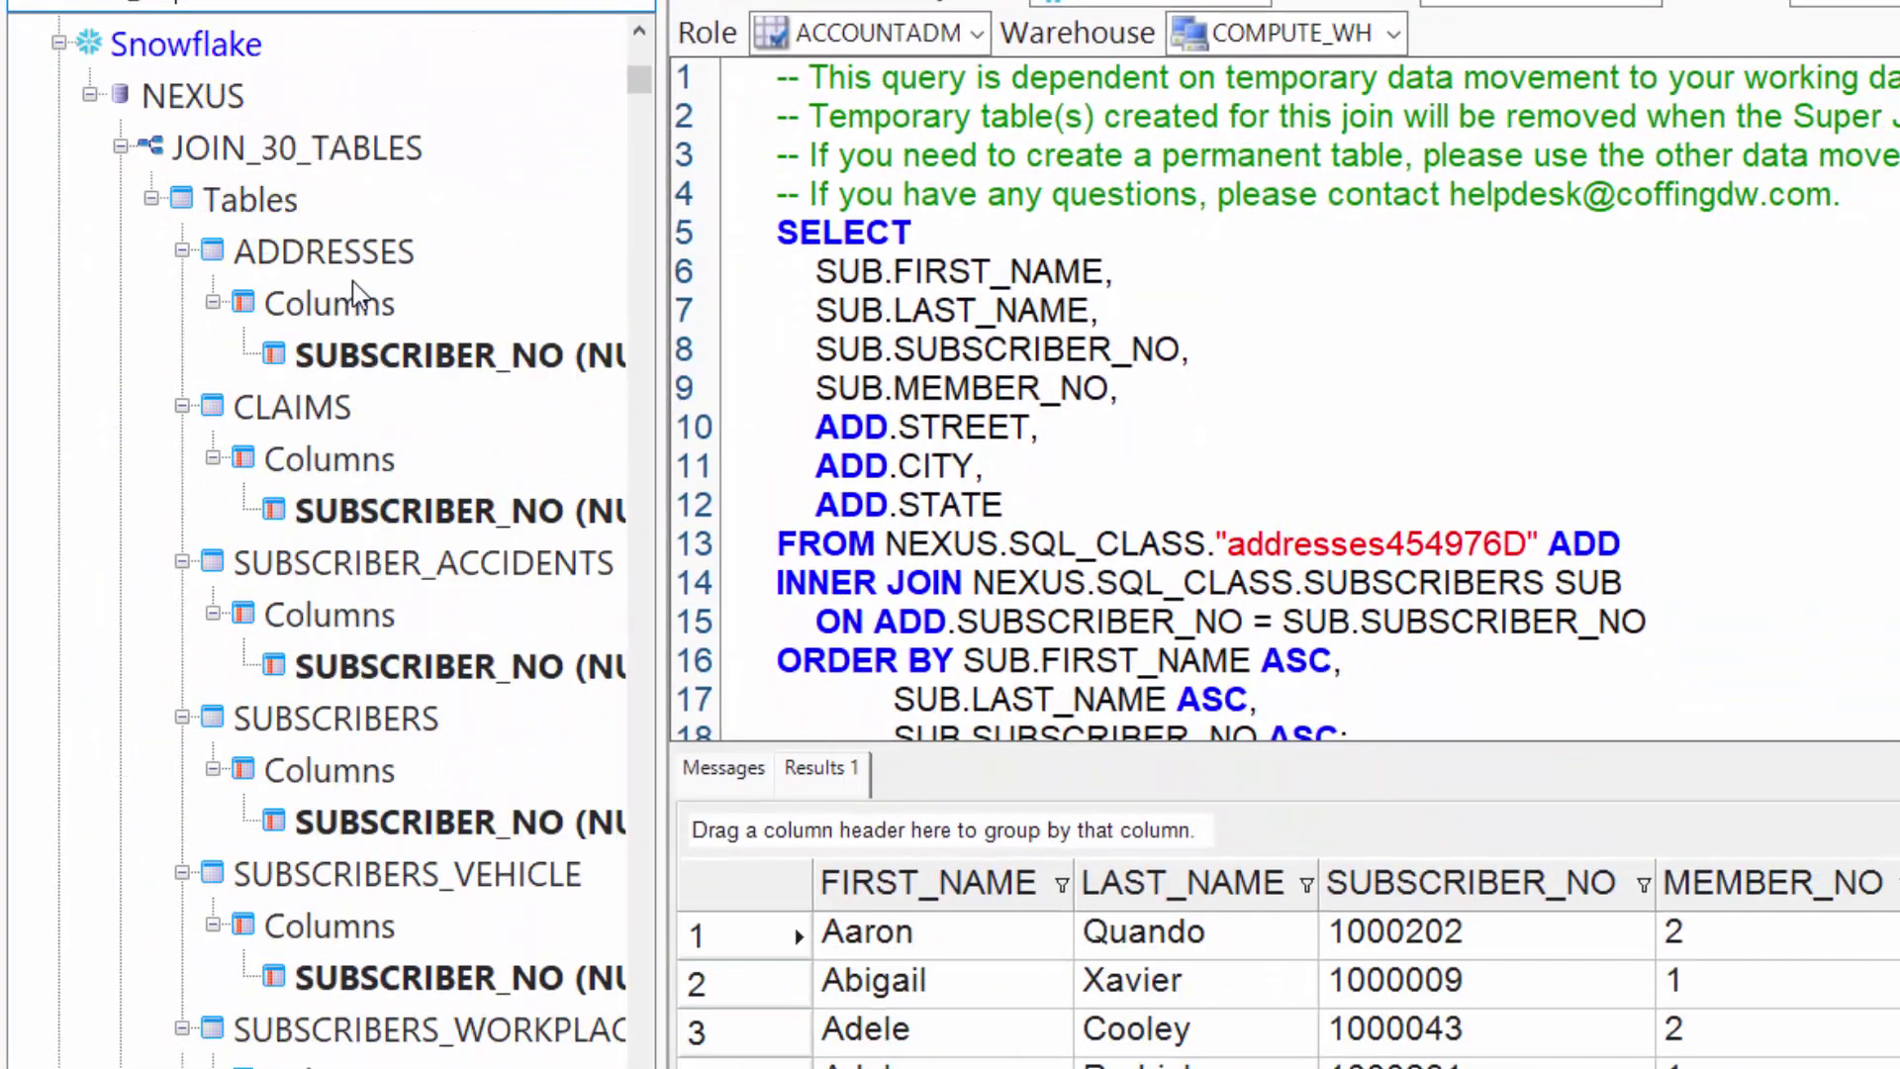
scroll(357, 297, "down", 15)
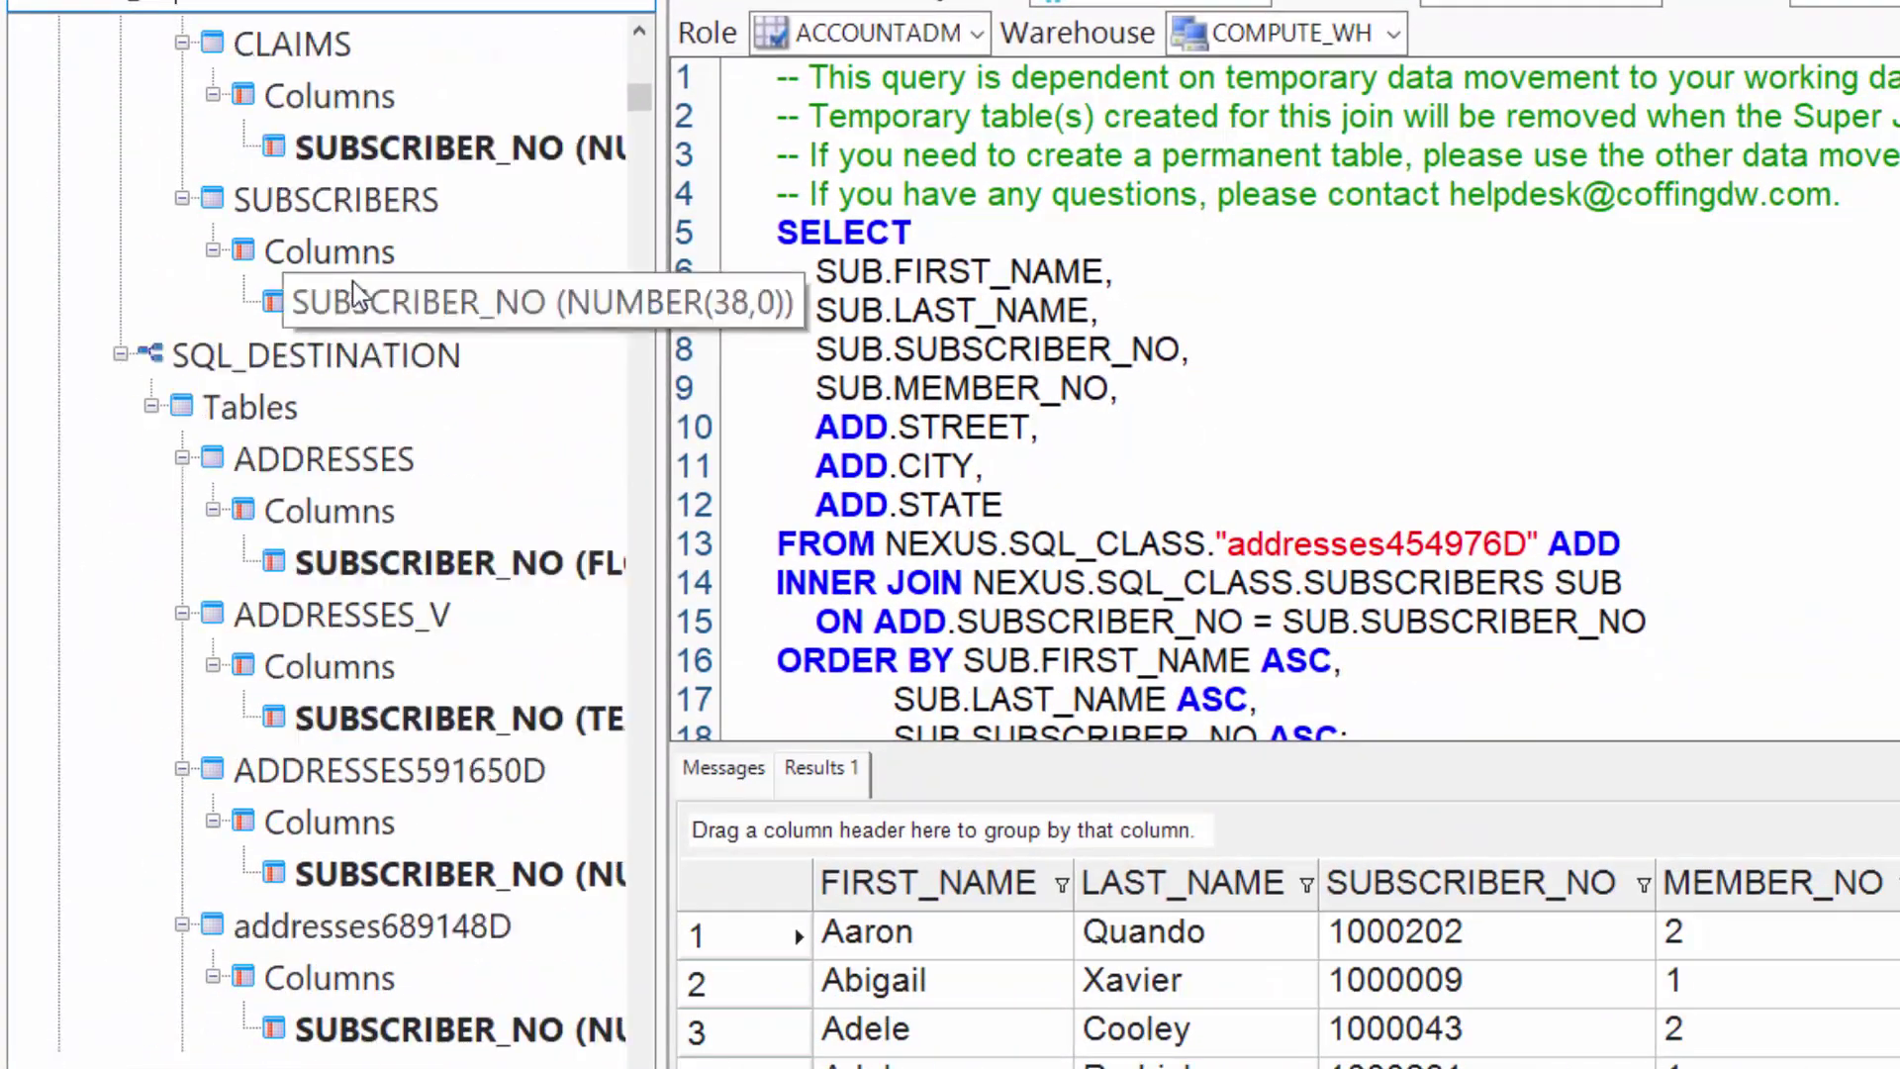
scroll(356, 297, "down", 15)
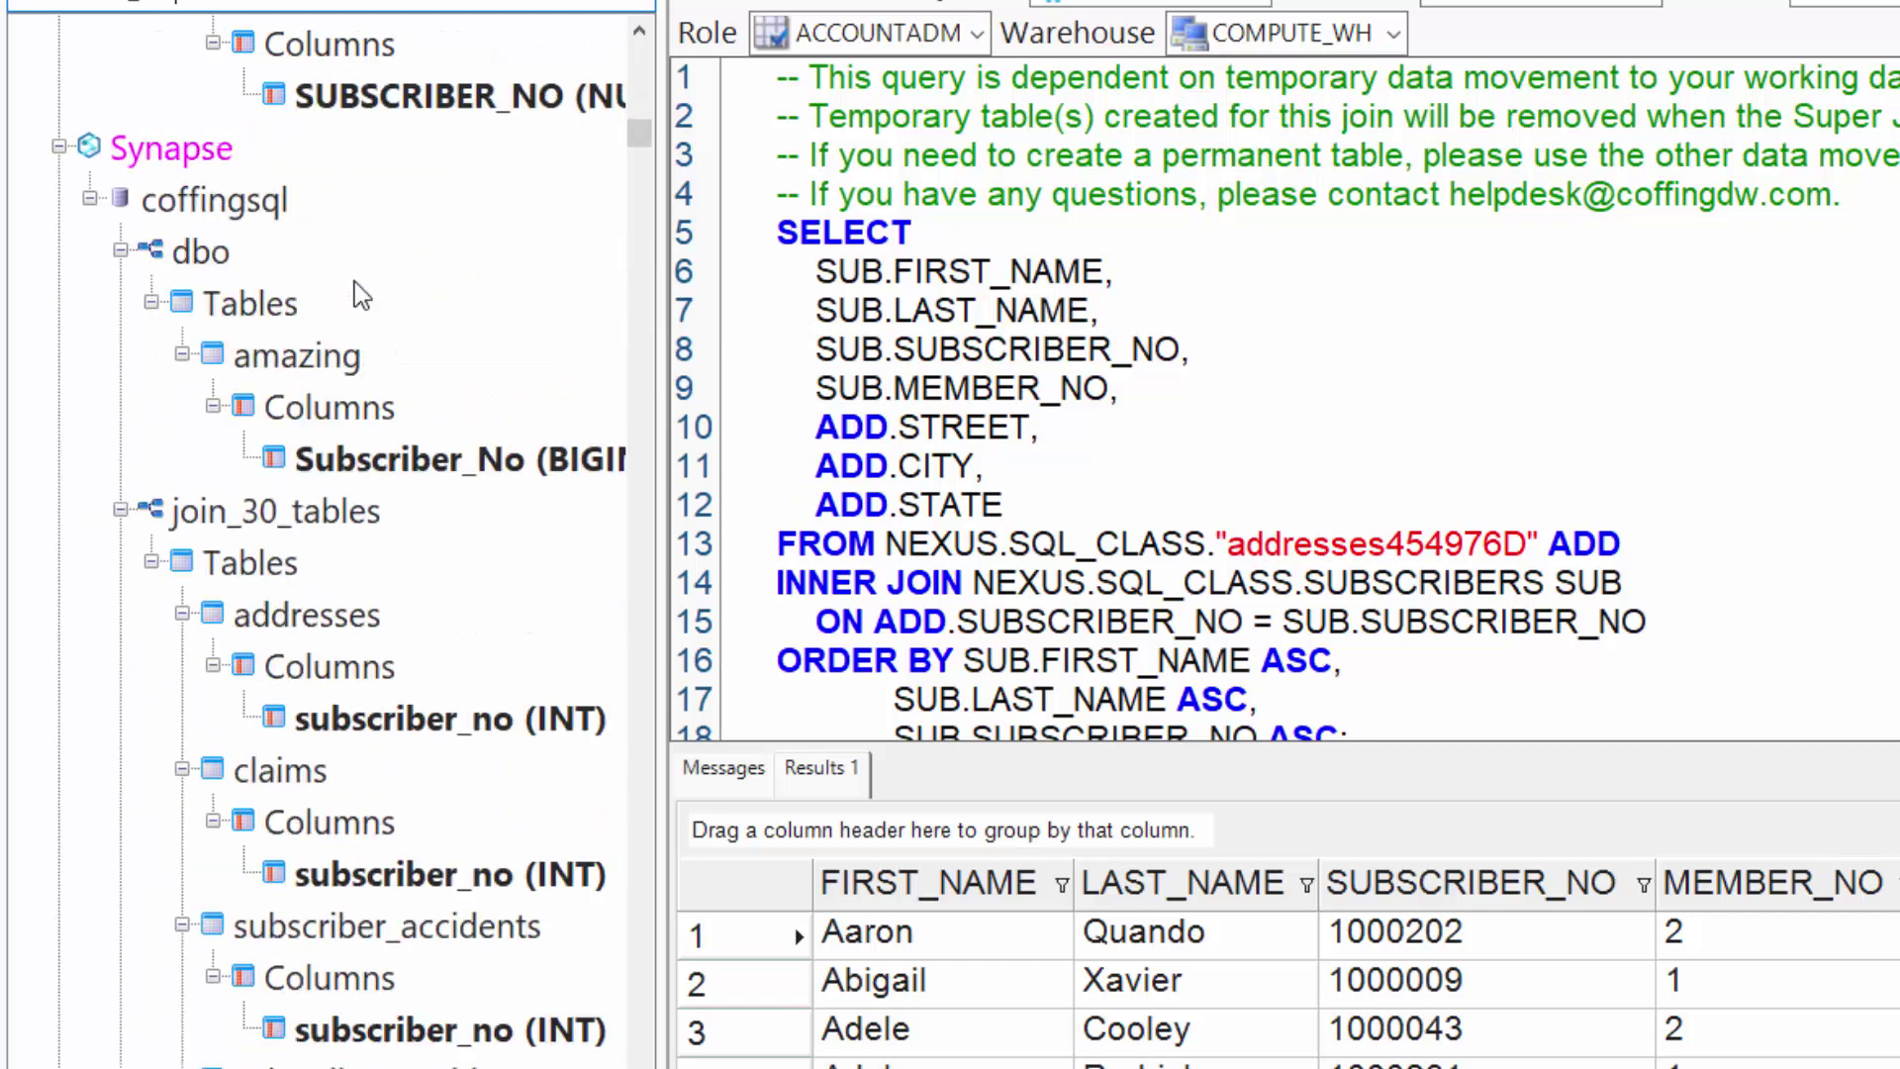
scroll(362, 294, "down", 15)
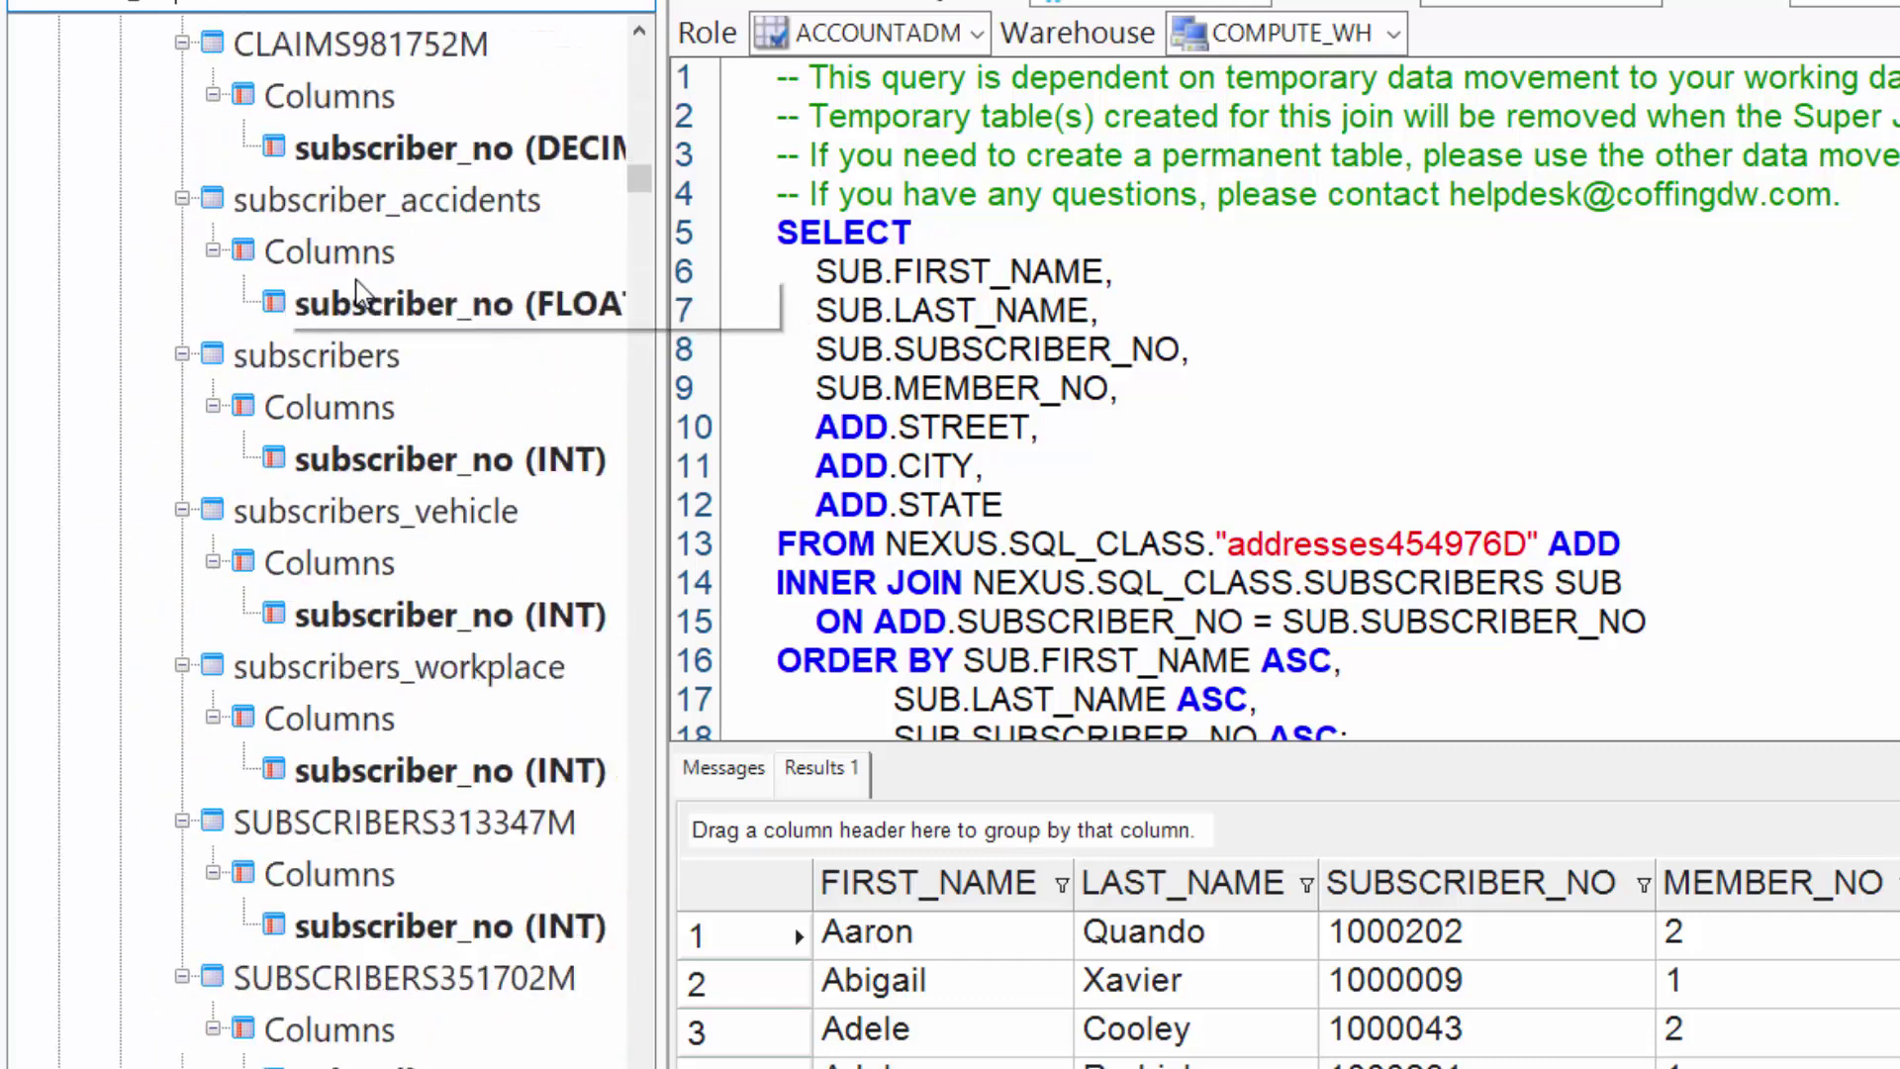
scroll(358, 287, "up", 15)
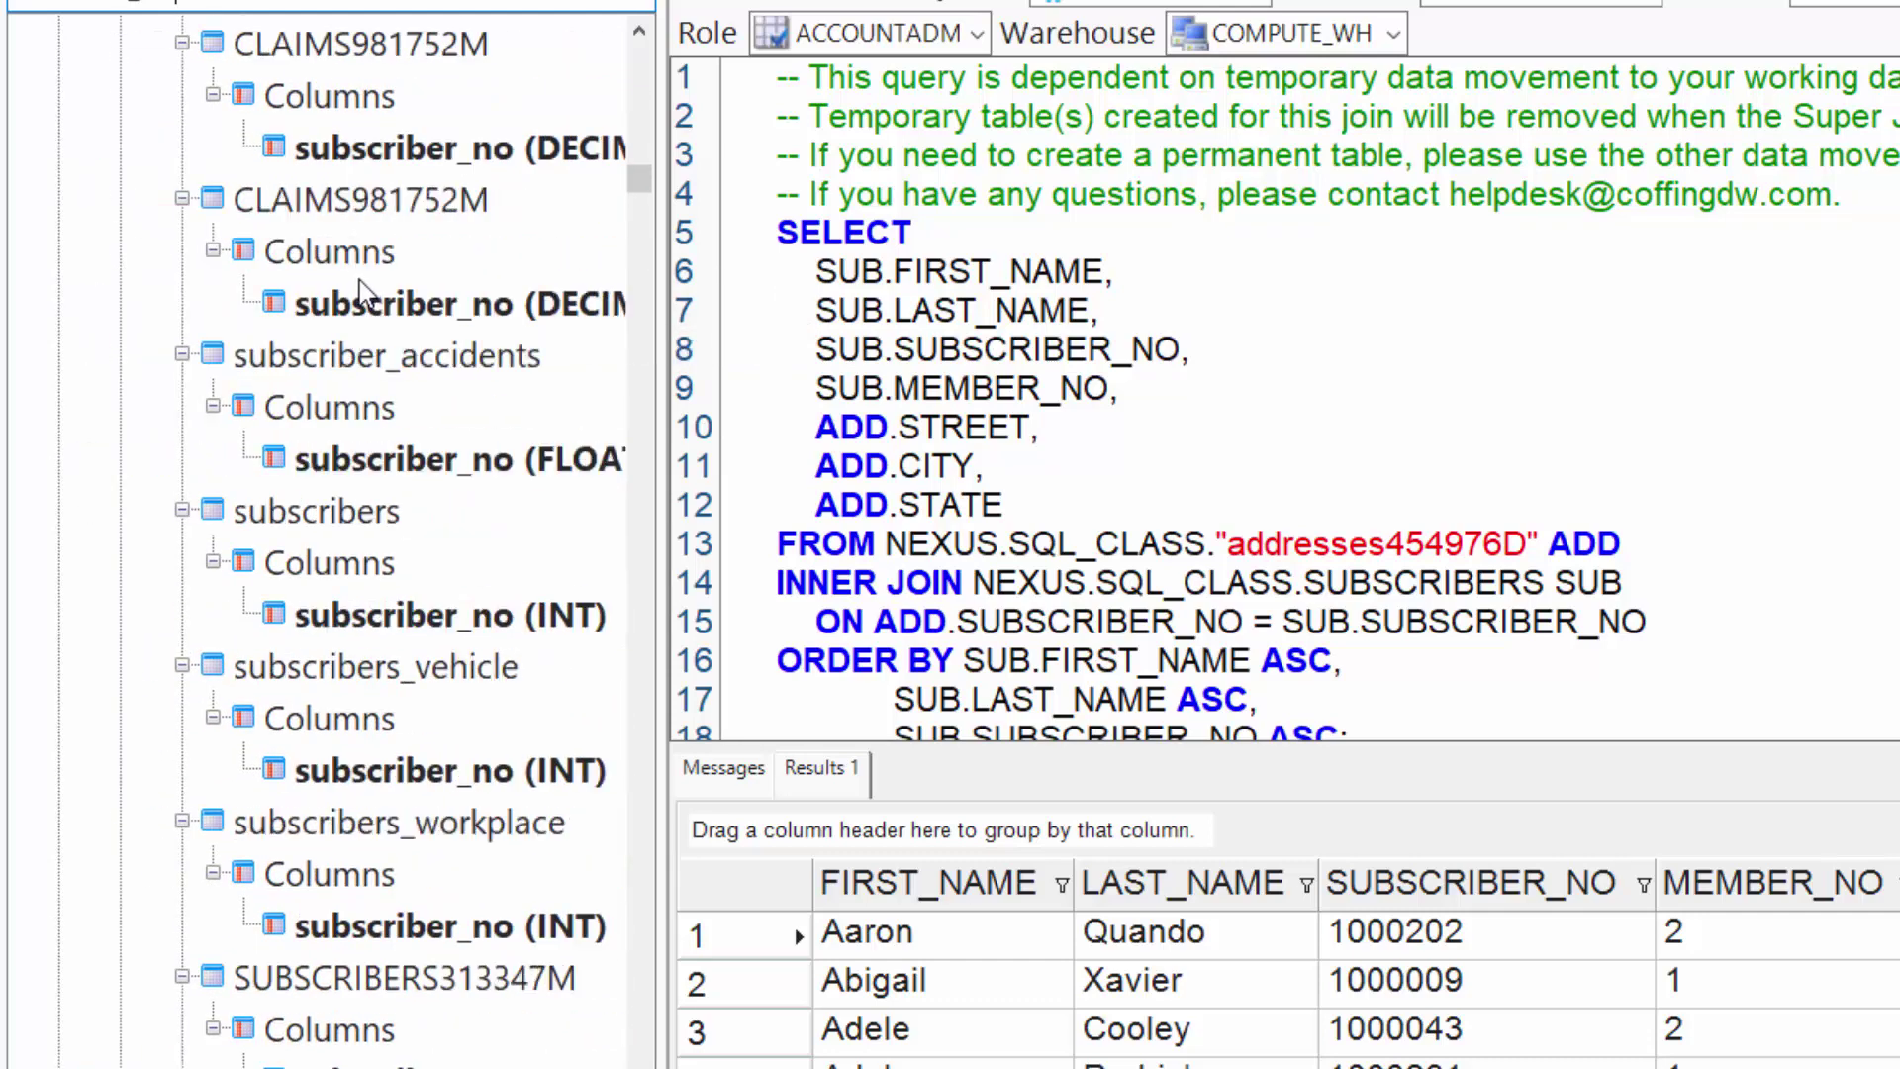
Return to the Super Join Builder and add the Synapse claims table from the join_30_tables schema to the join
scroll(361, 292, "up", 2)
scroll(362, 292, "down", 3)
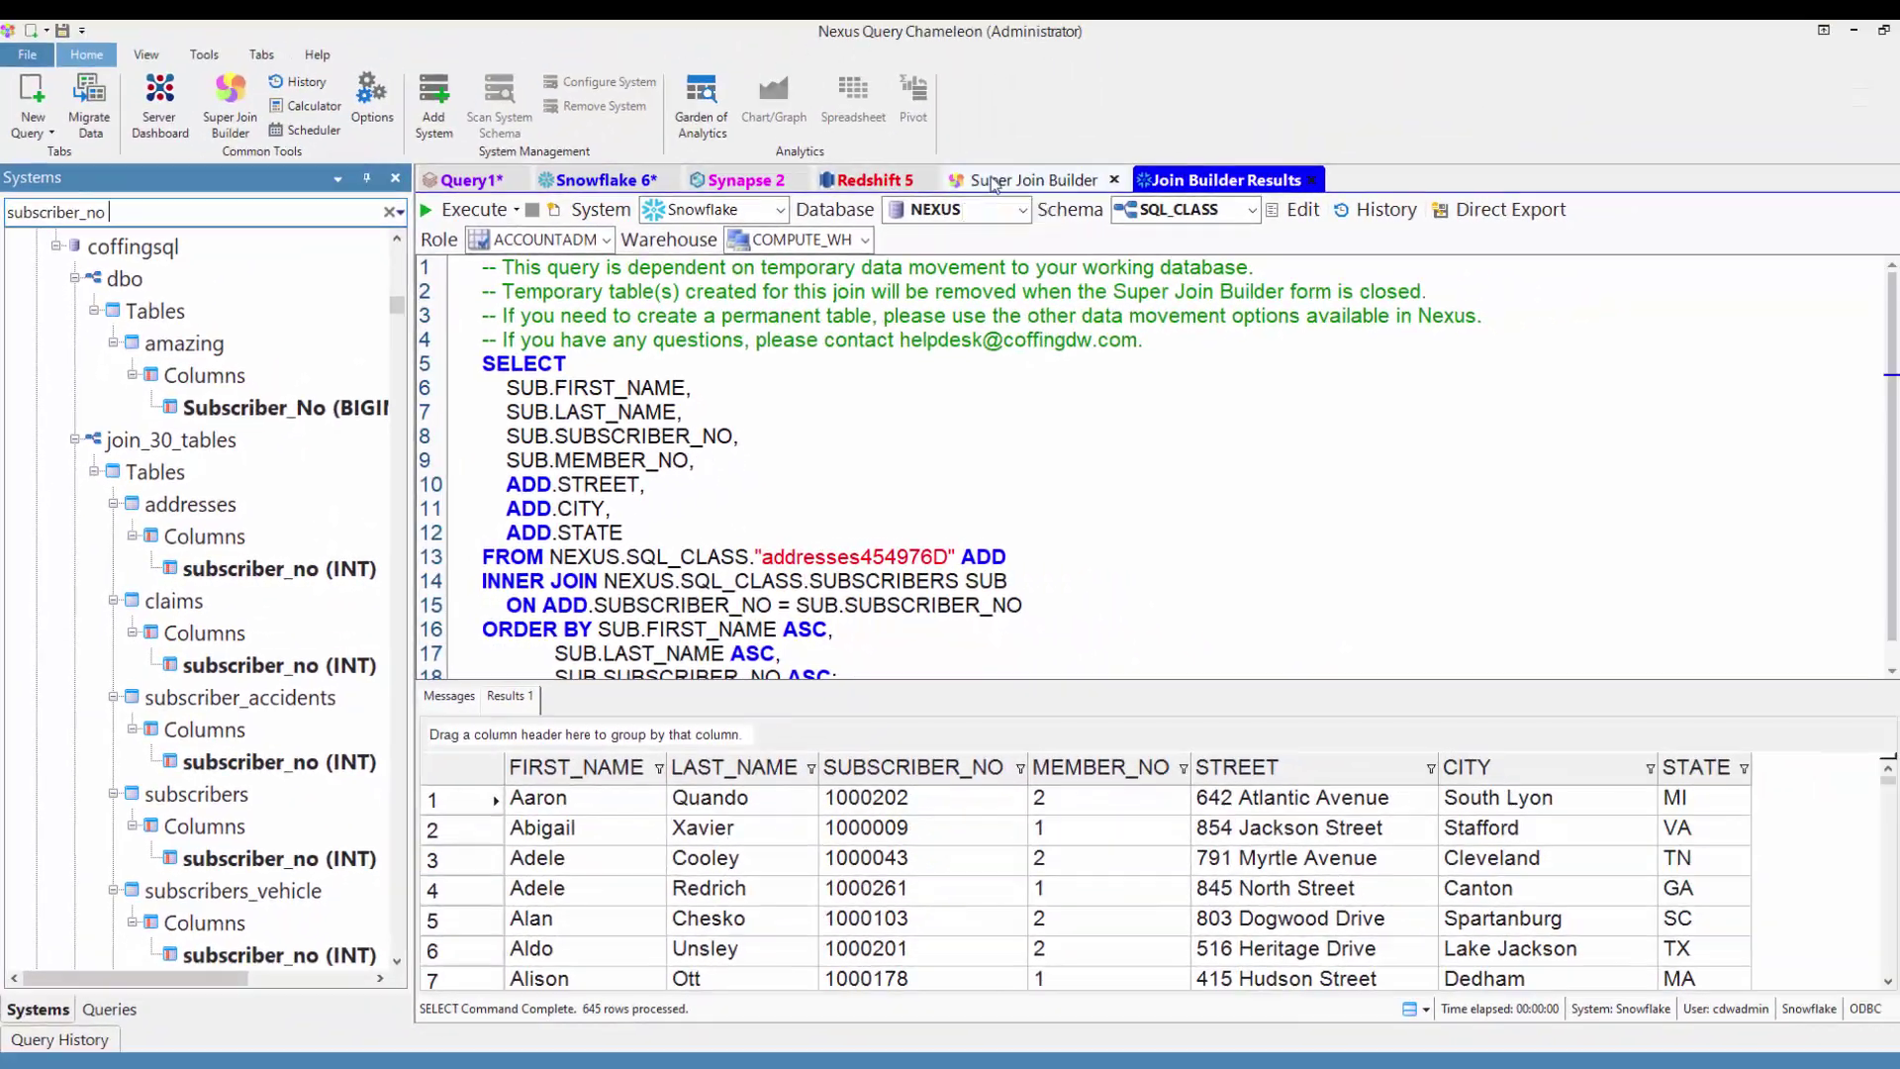
left_click(1029, 179)
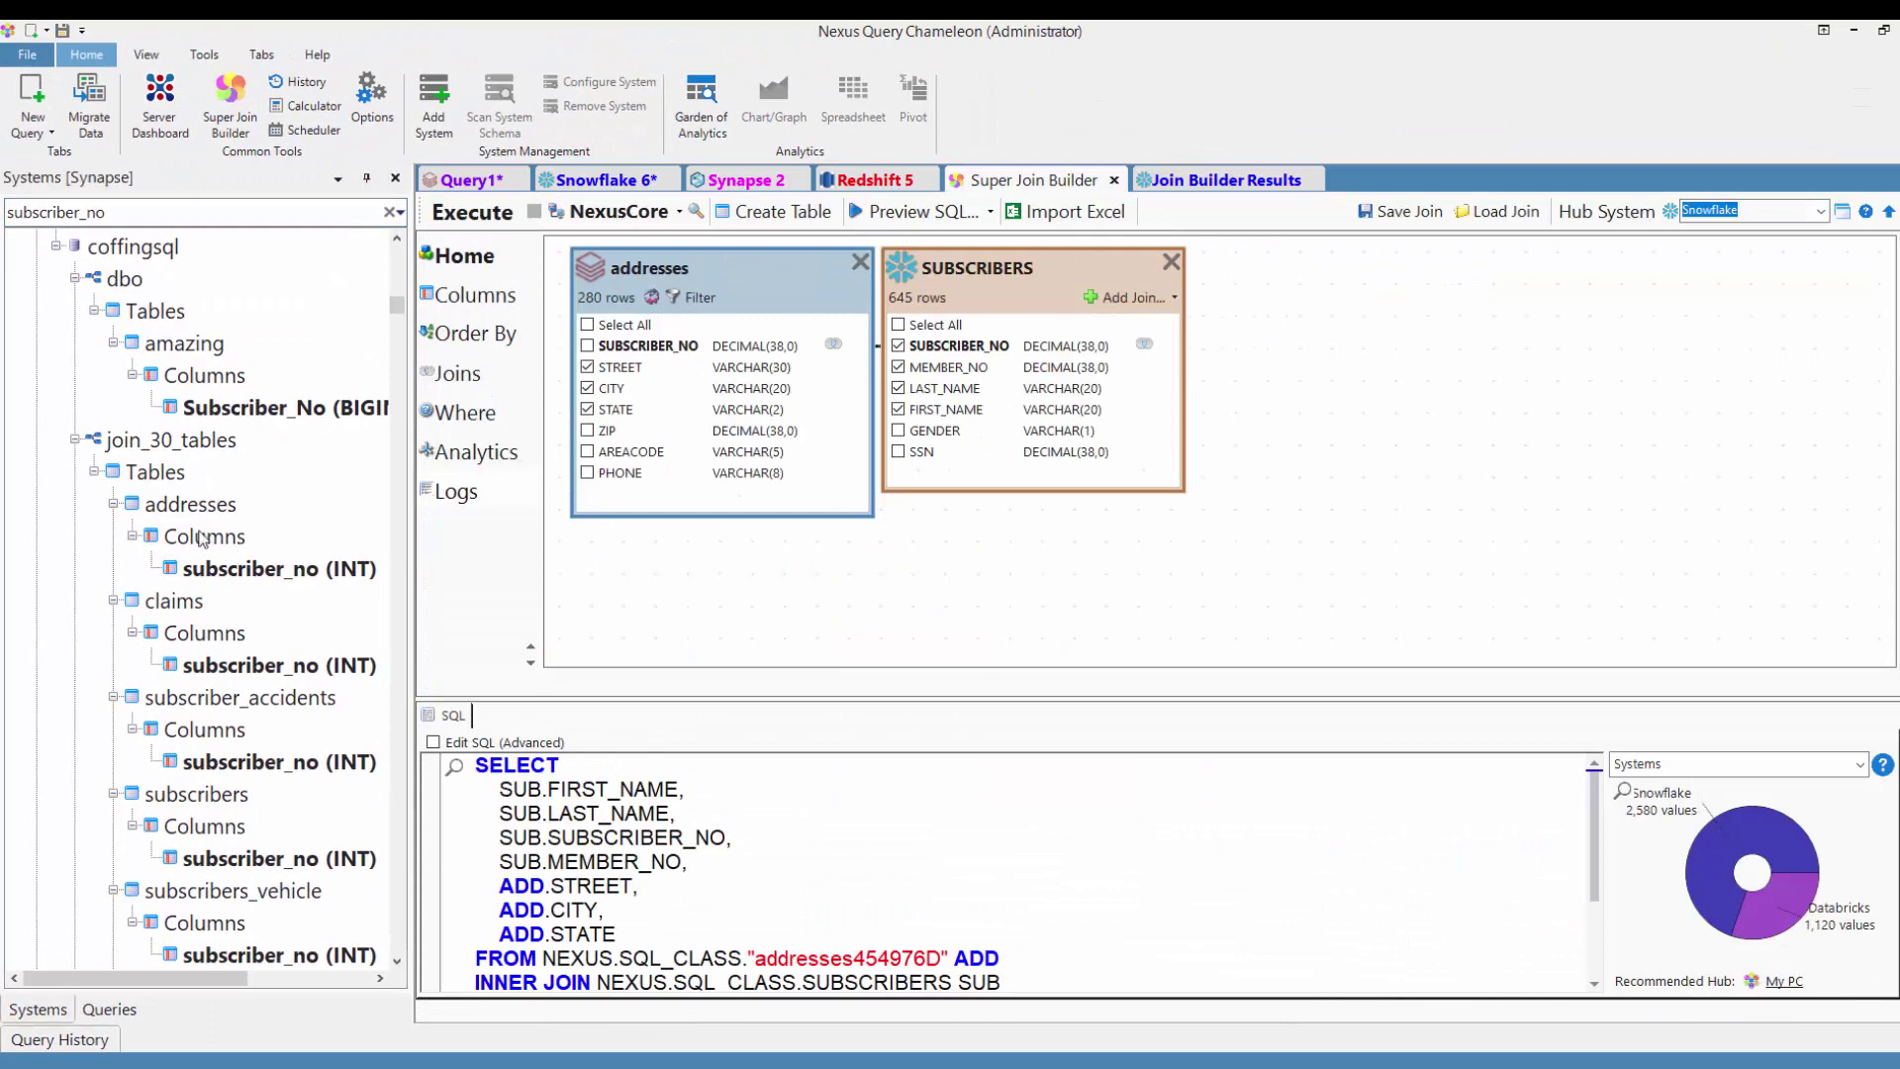
left_click(168, 601)
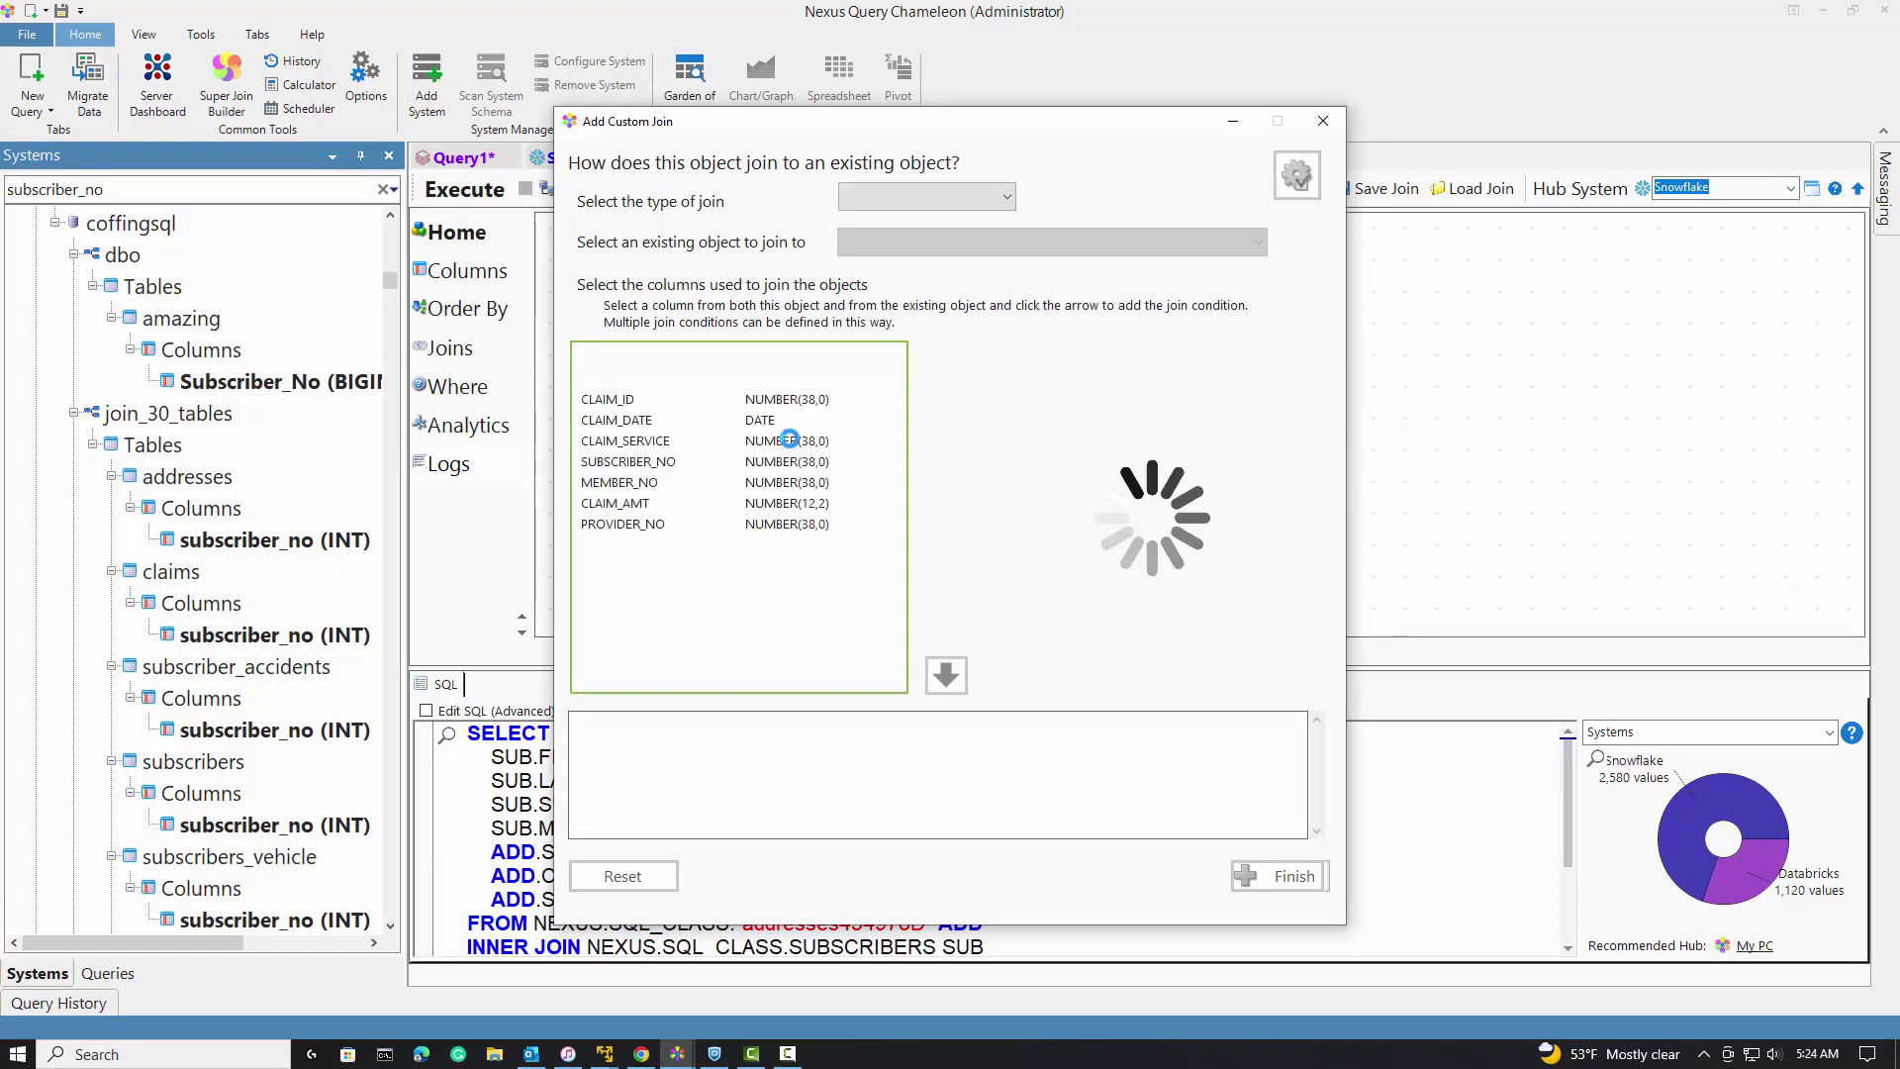
Inner join the claims table to SUBSCRIBERS on SUBSCRIBER_NO and MEMBER_NO, and finish the custom join
left_click(606, 462)
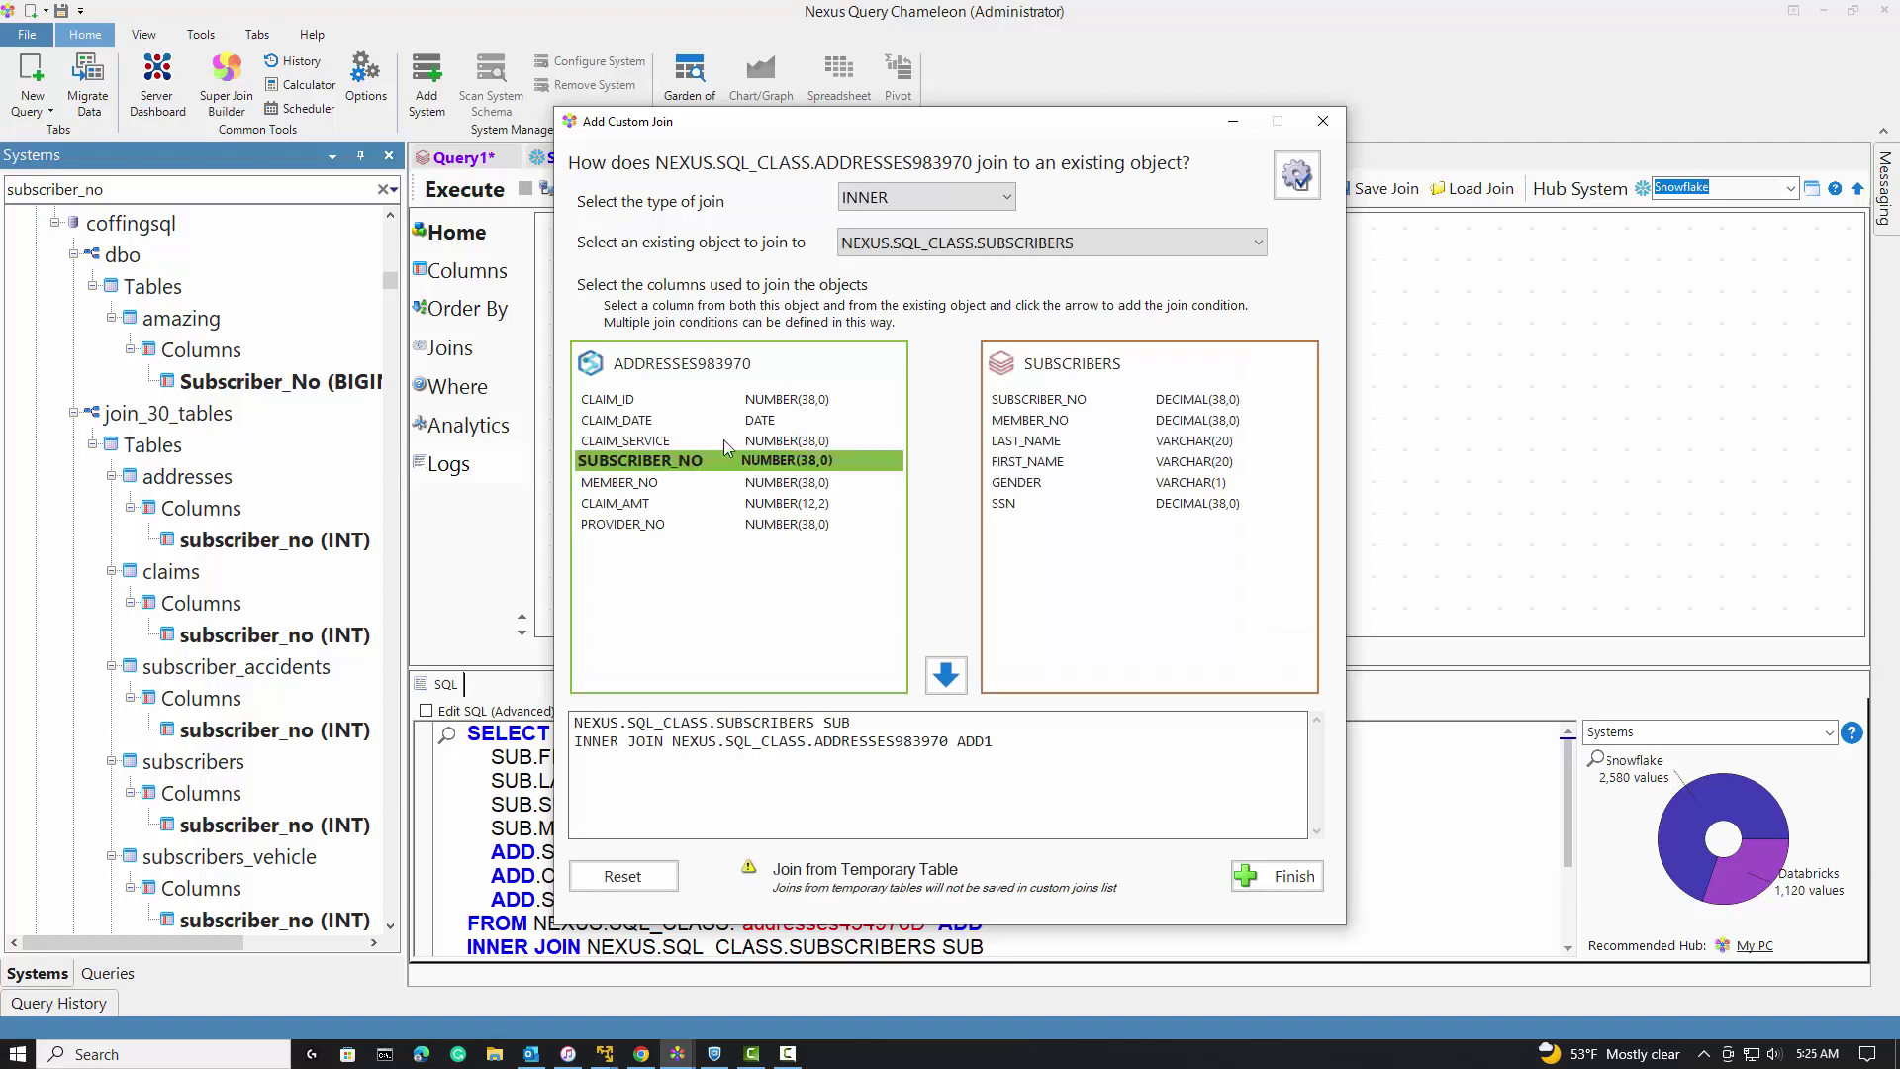
left_click(1041, 401)
left_click(947, 677)
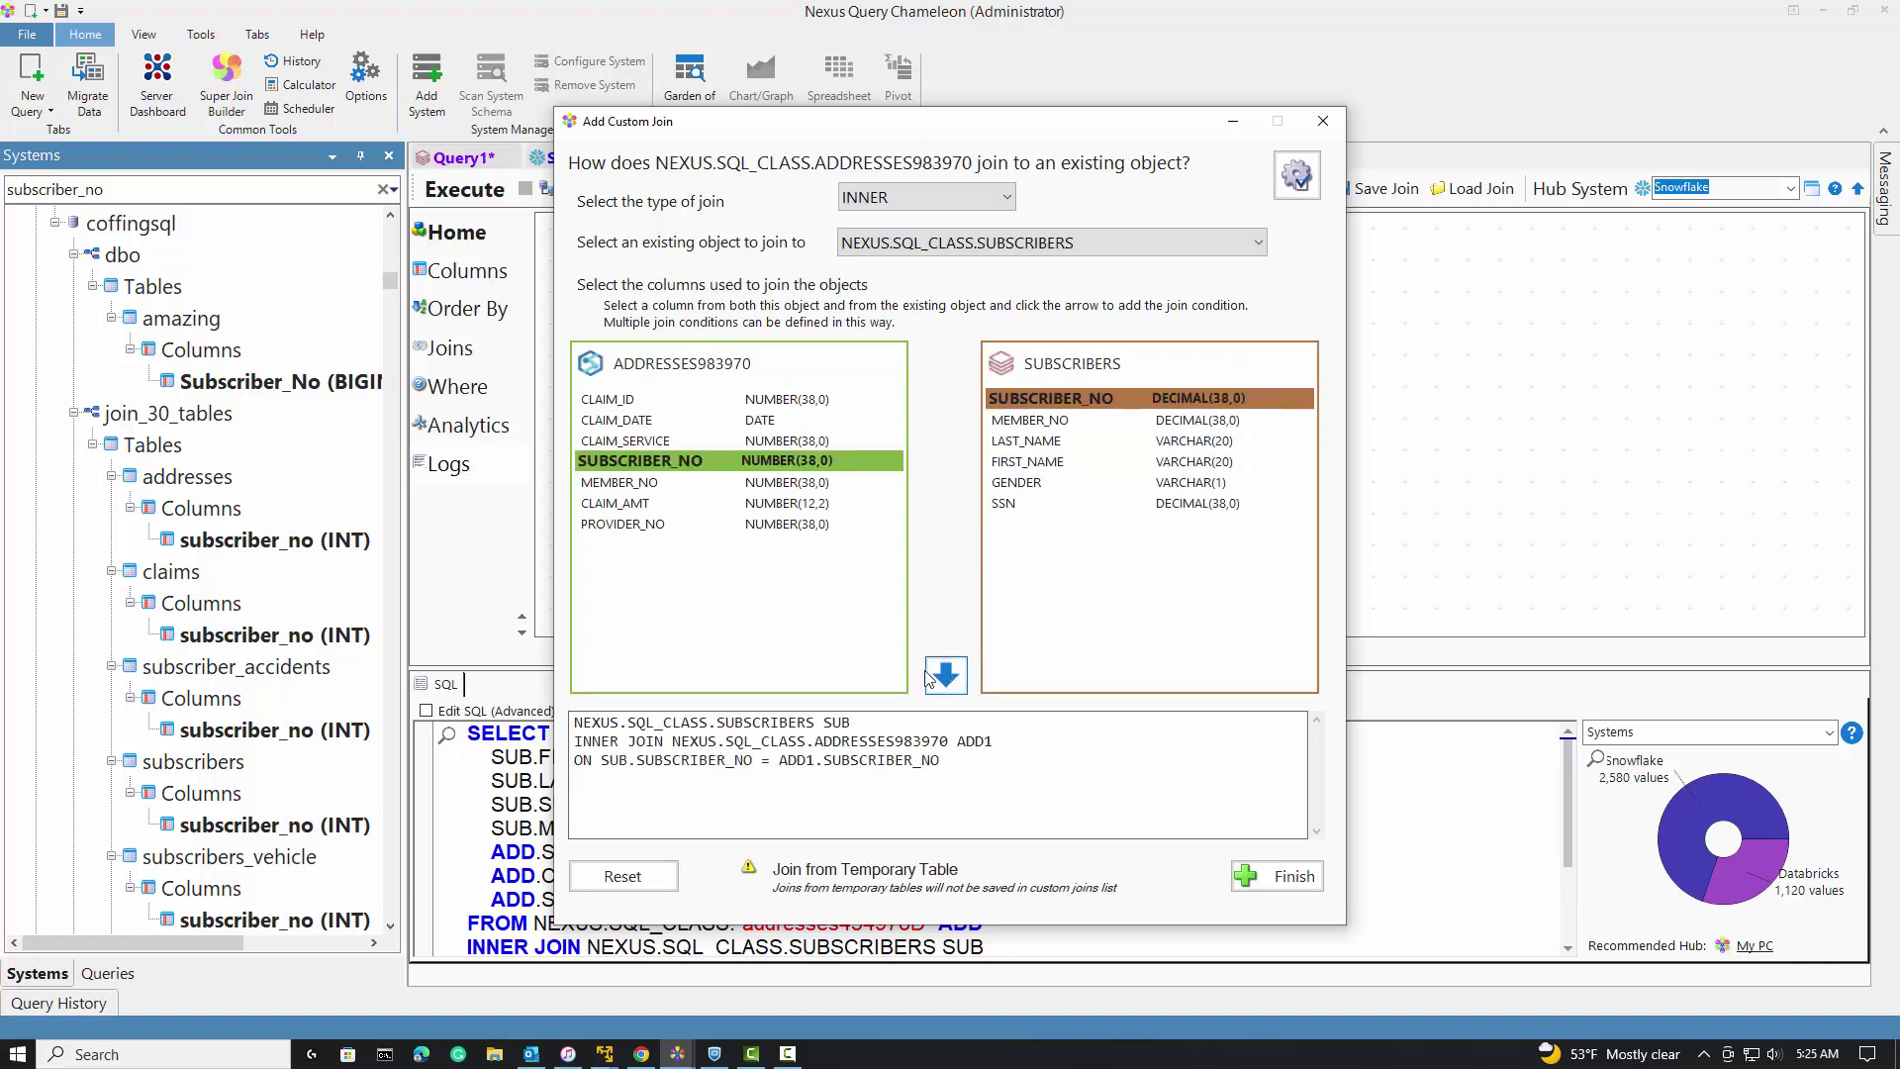
left_click(640, 484)
left_click(1042, 421)
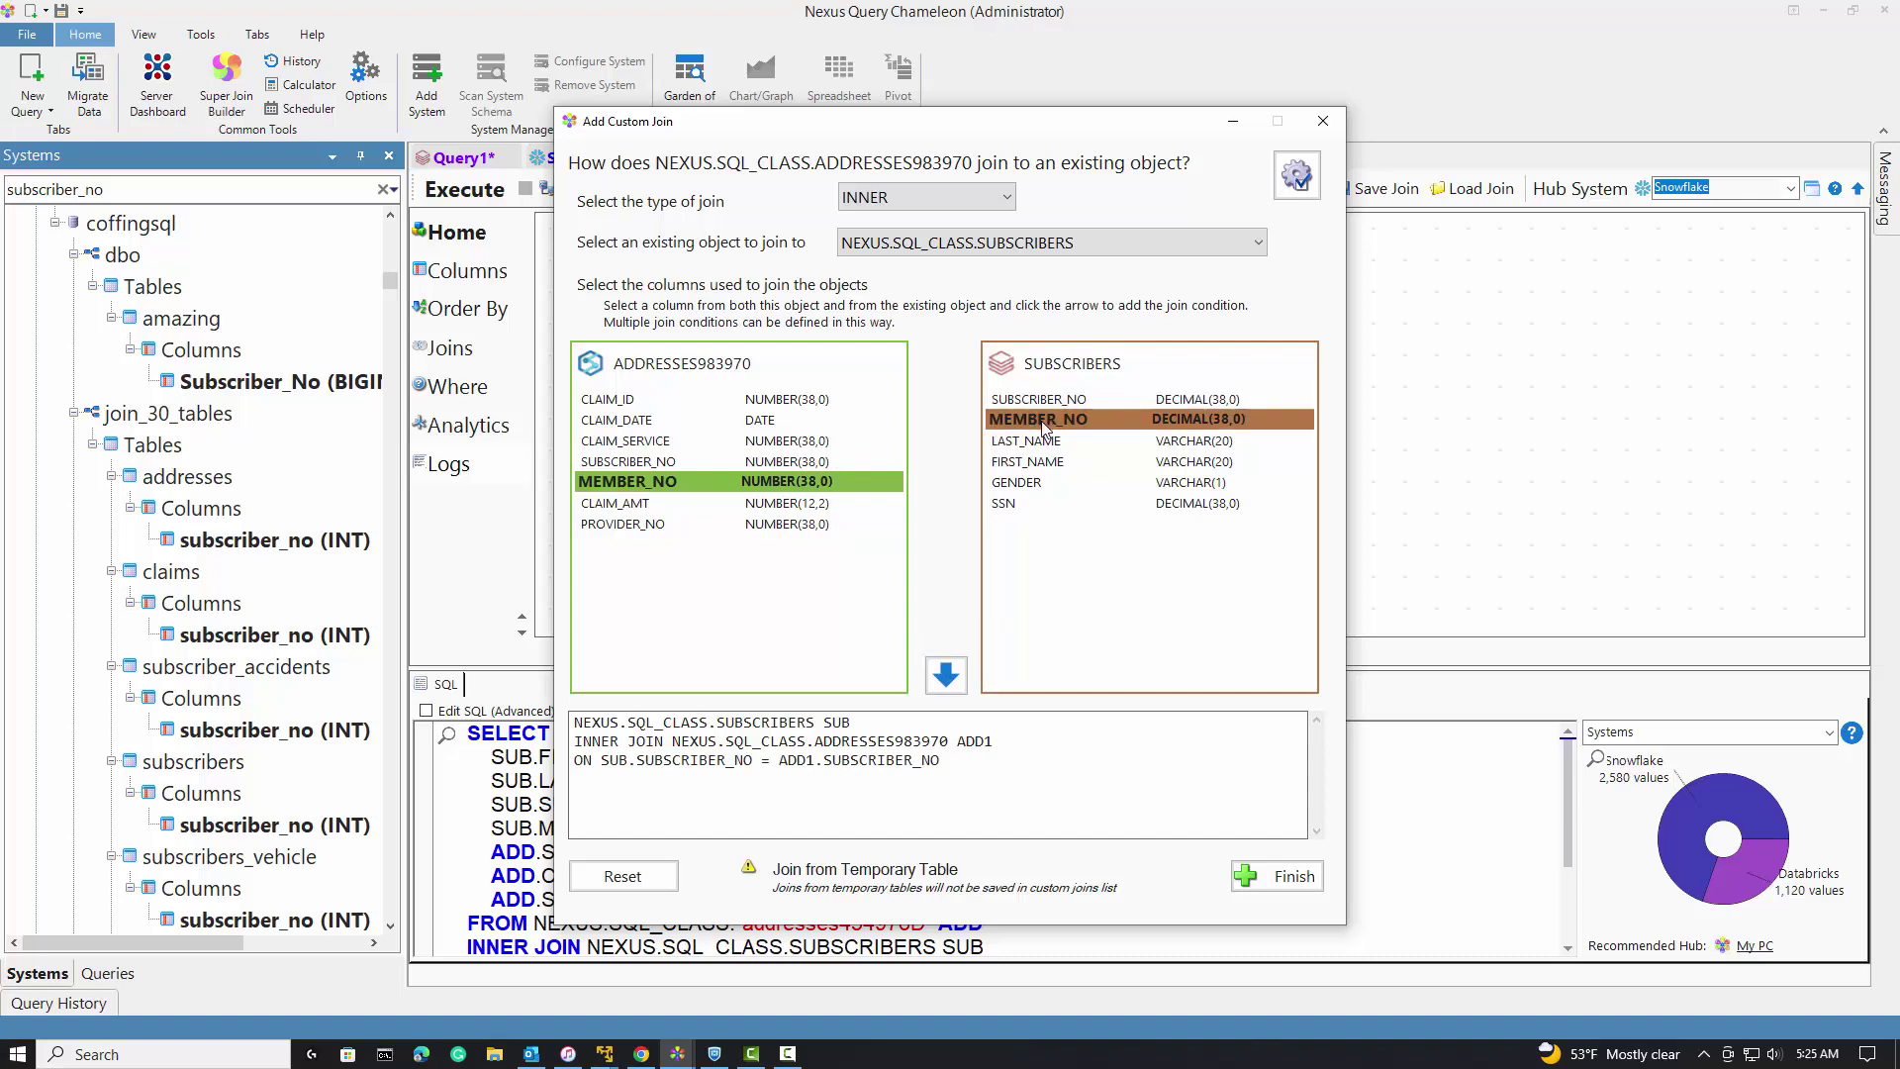
left_click(948, 666)
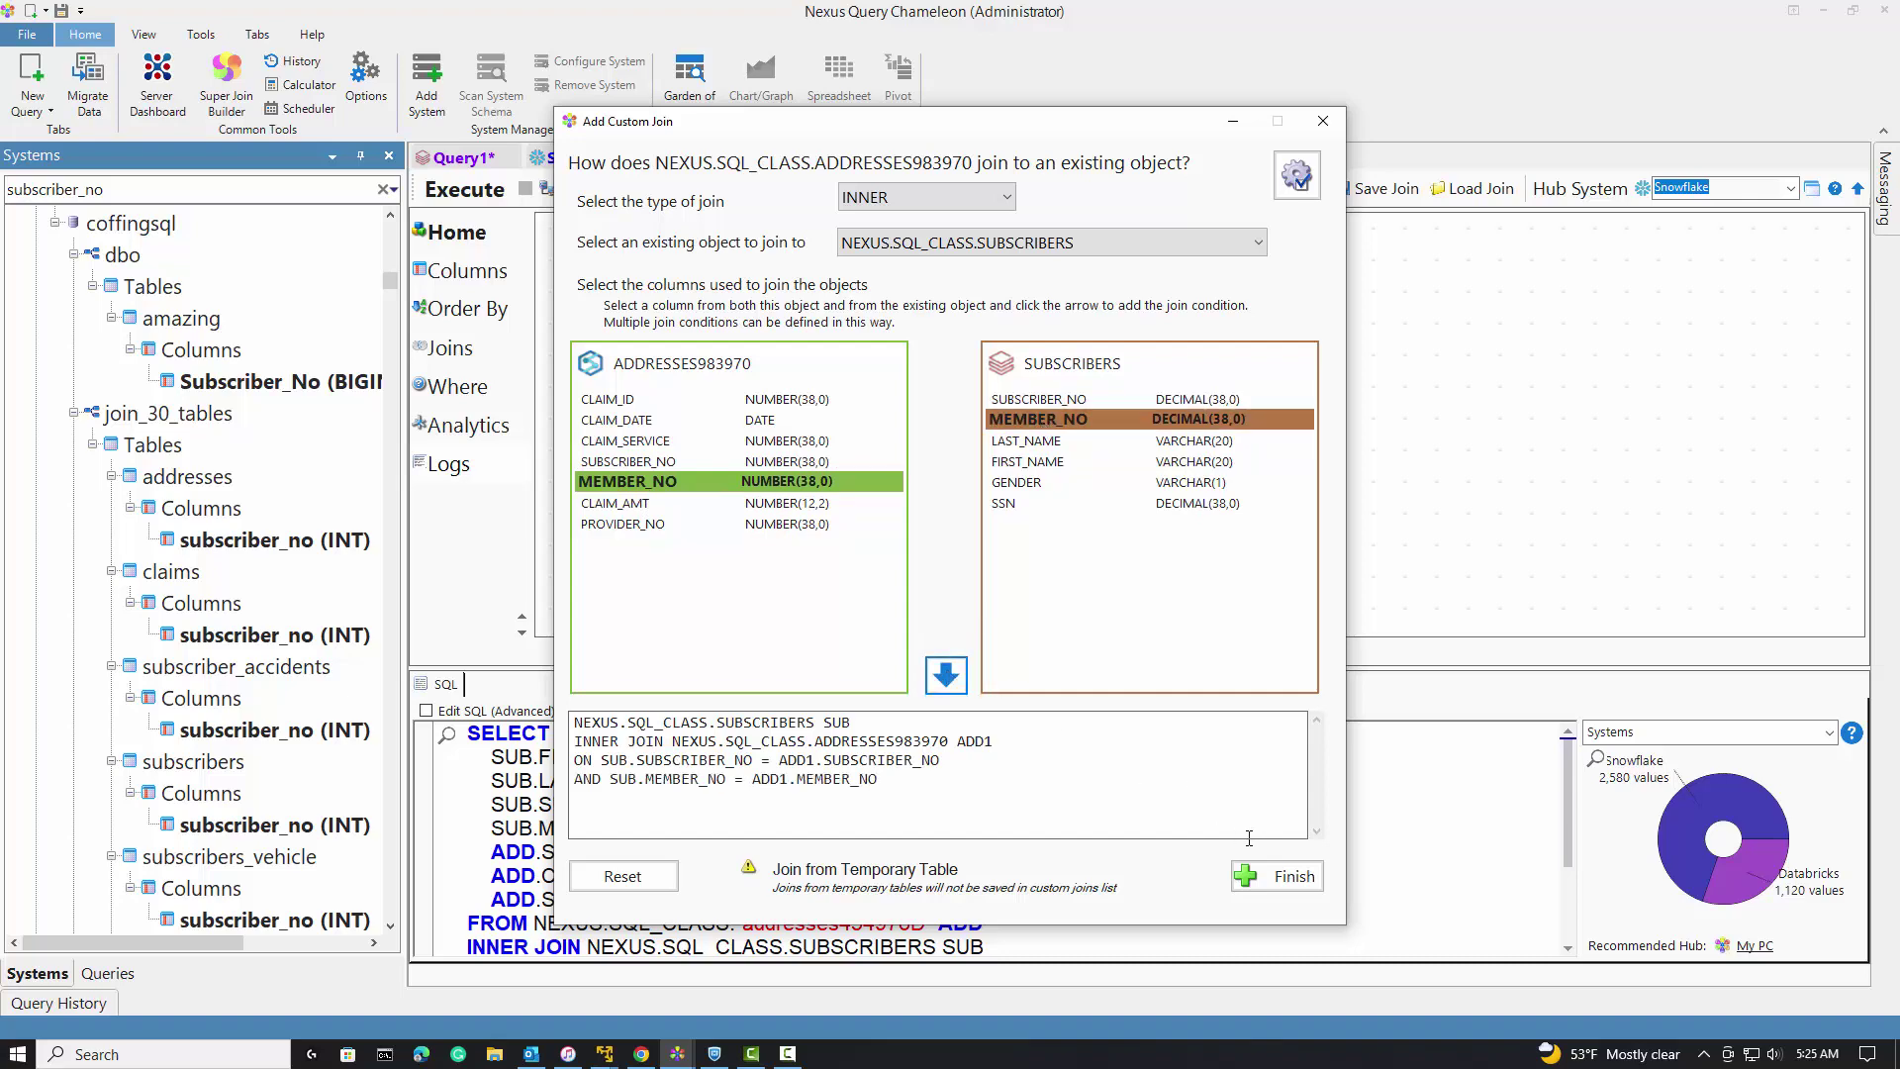
left_click(1277, 876)
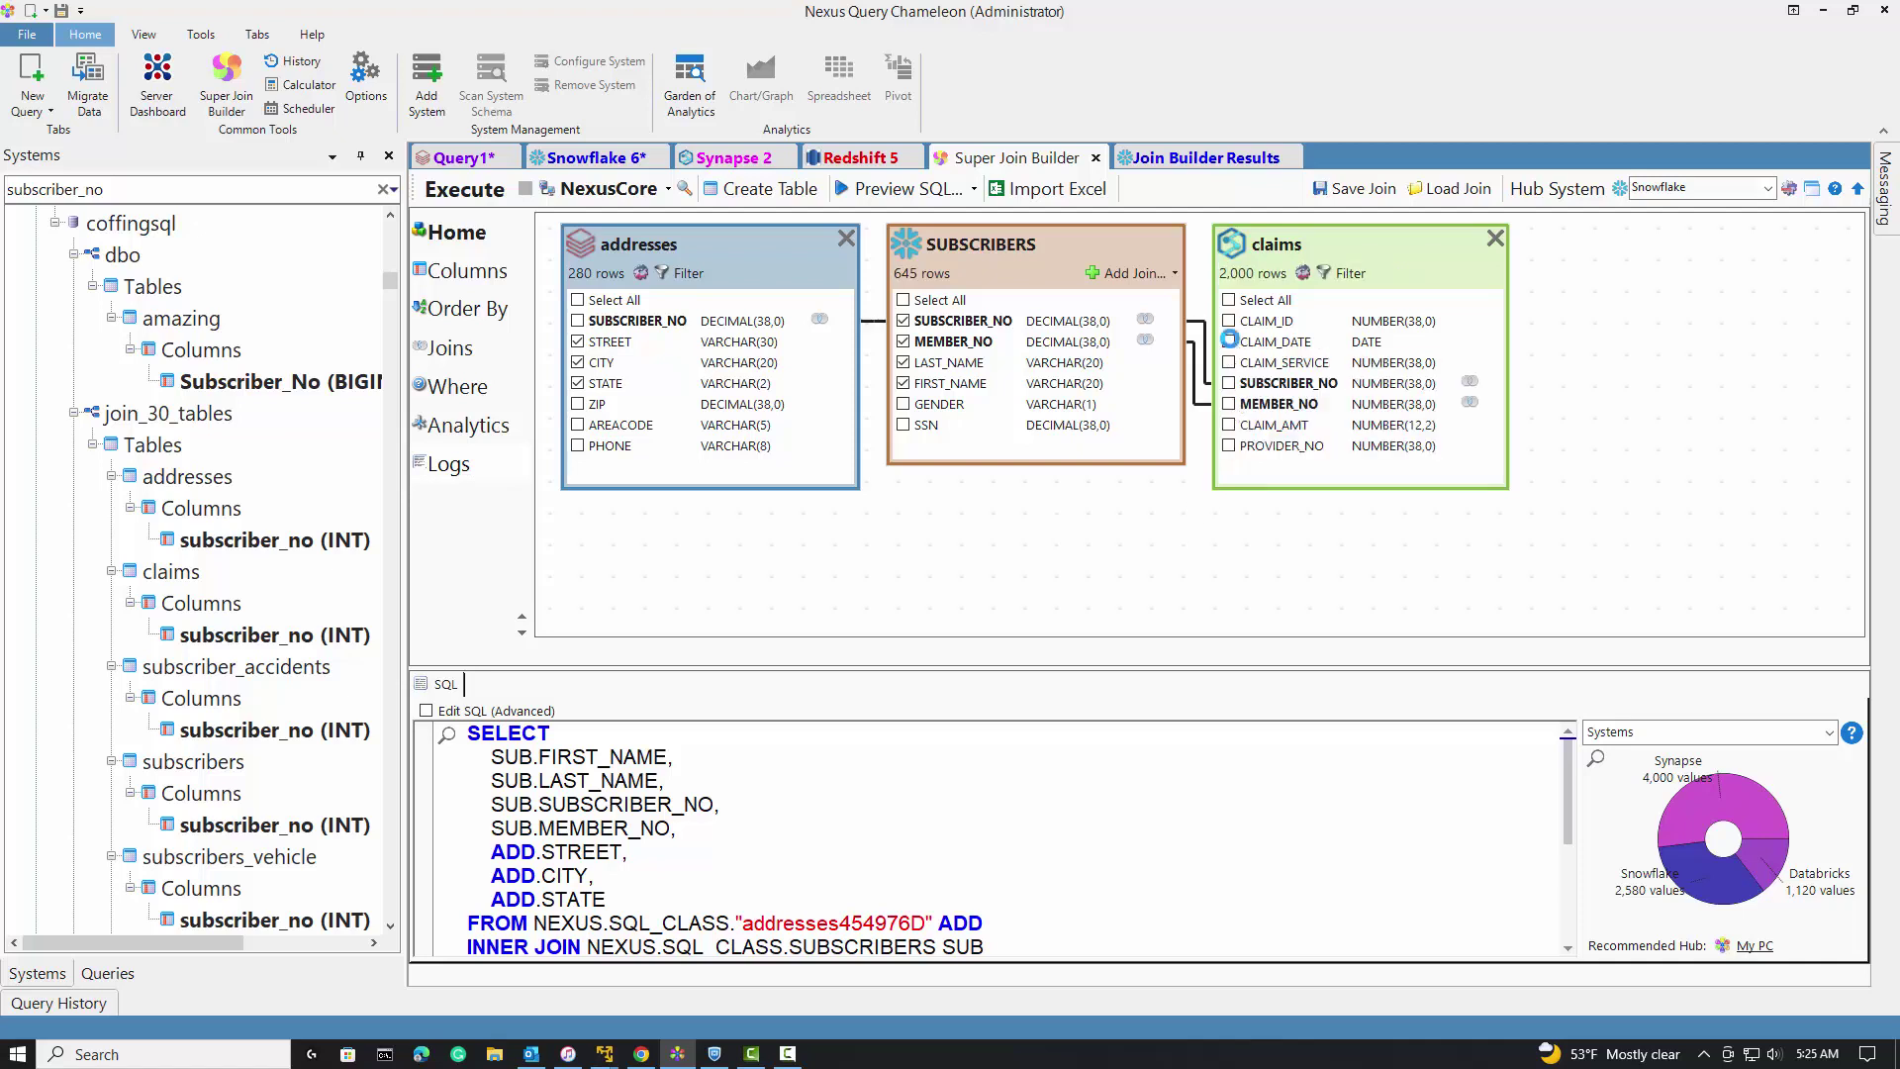
Include the claims table's CLAIM_DATE and CLAIM_AMT columns in the report
left_click(1229, 340)
left_click(1227, 424)
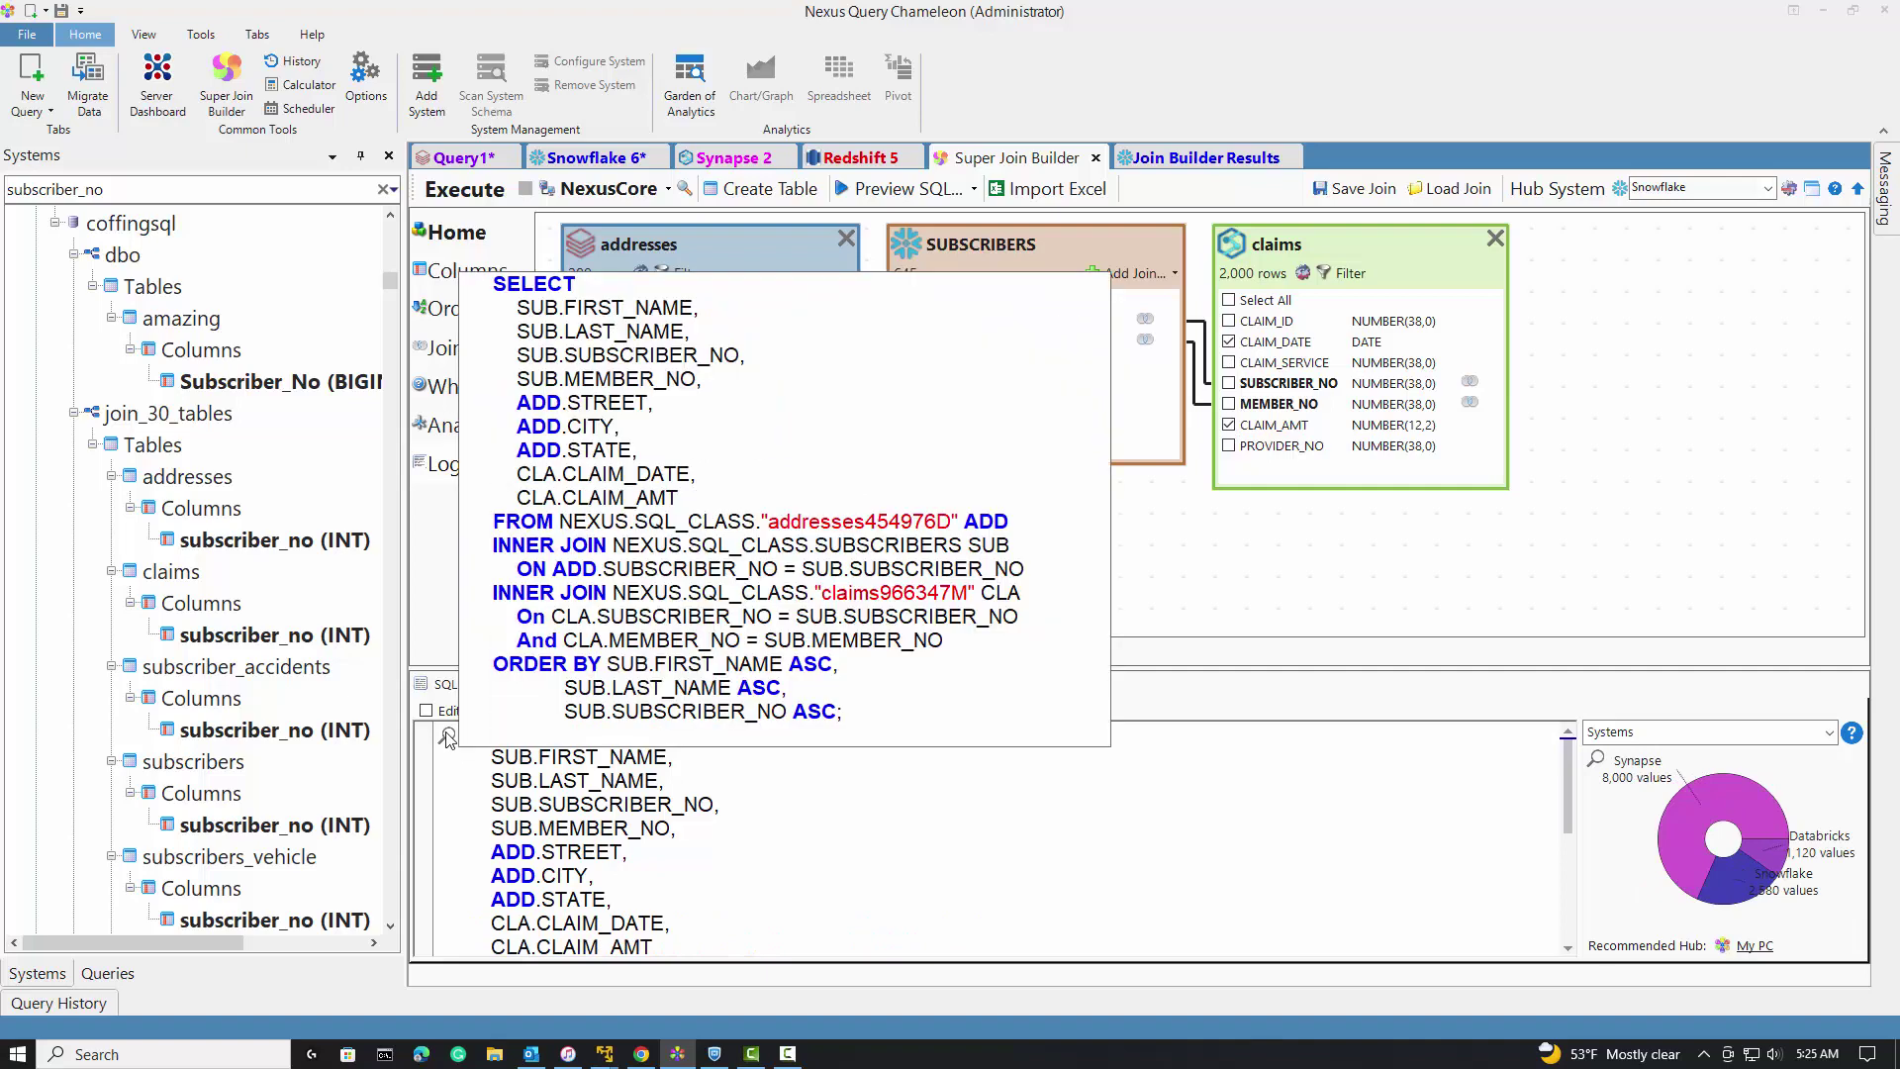
Find the Redshift subscribers_vehicle table in the systems tree and add it to the join
scroll(195, 420, "up", 20)
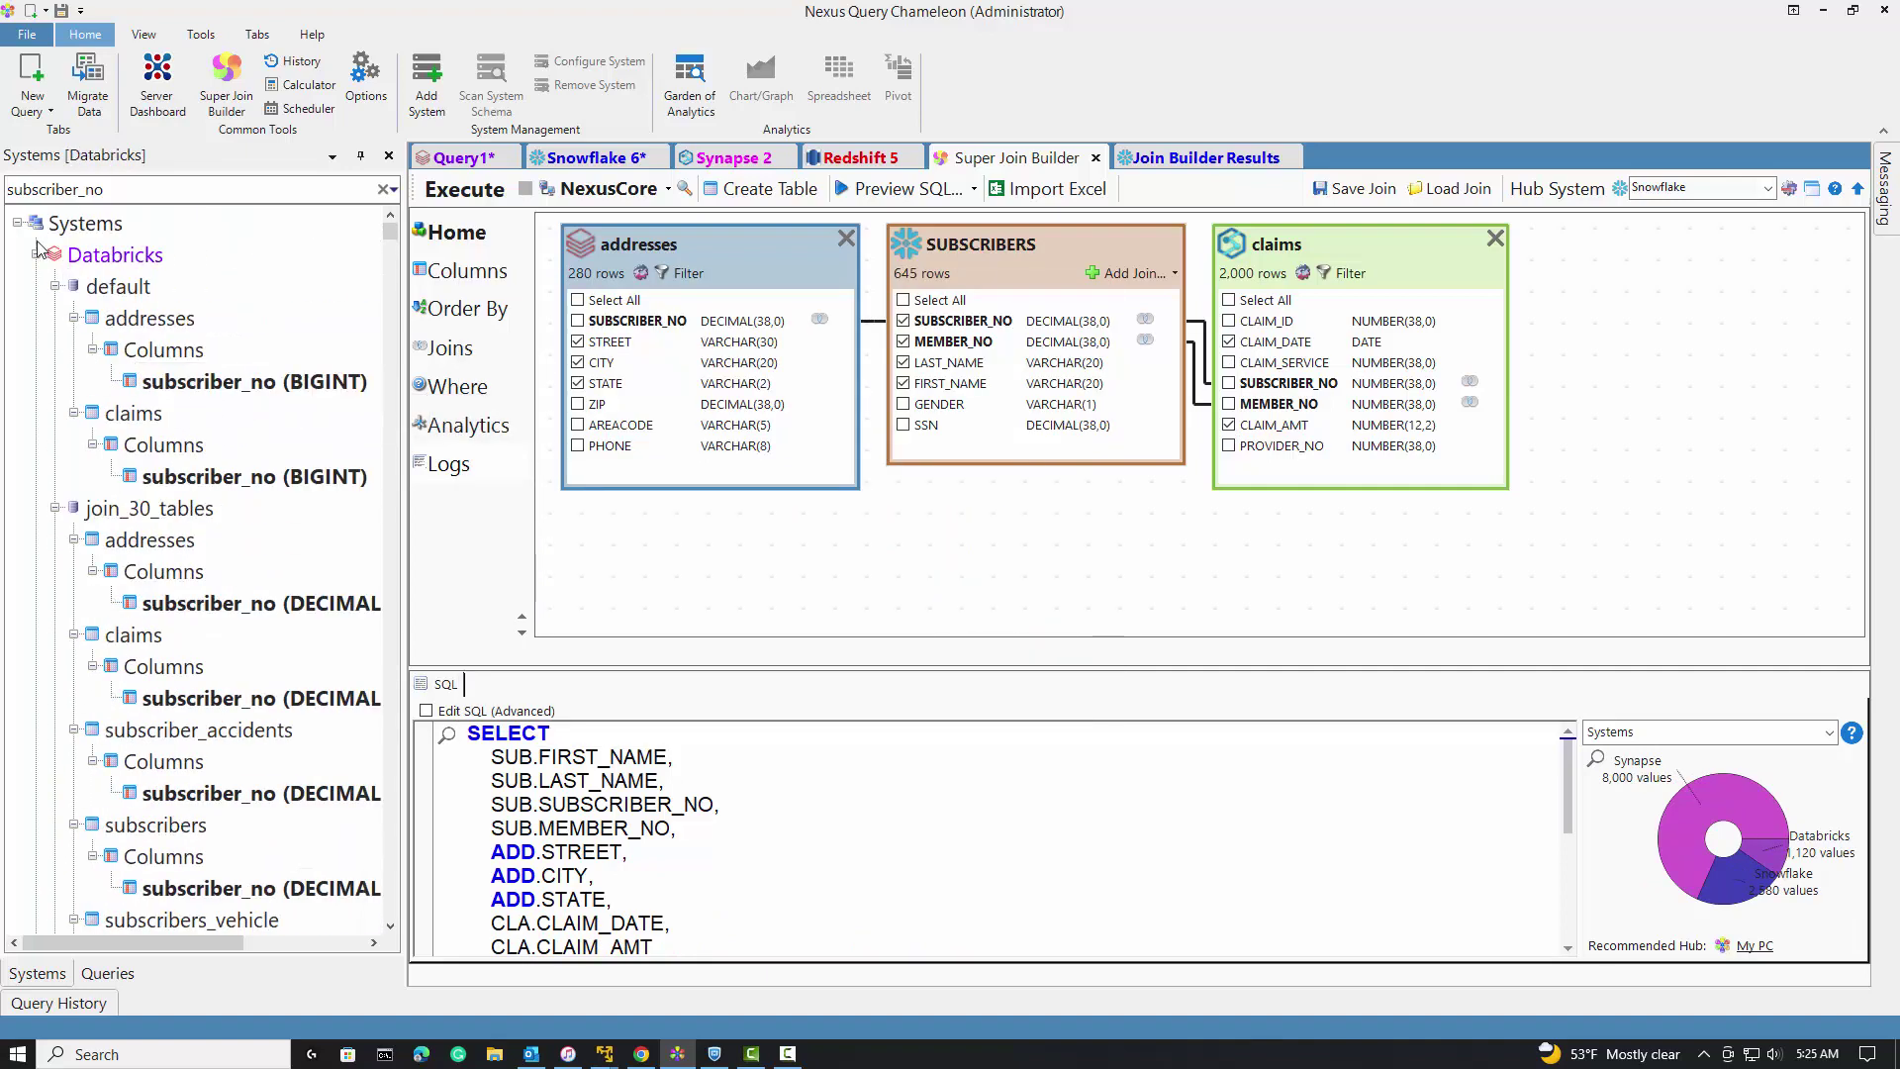
left_click(37, 251)
left_click_drag(983, 314, 986, 321)
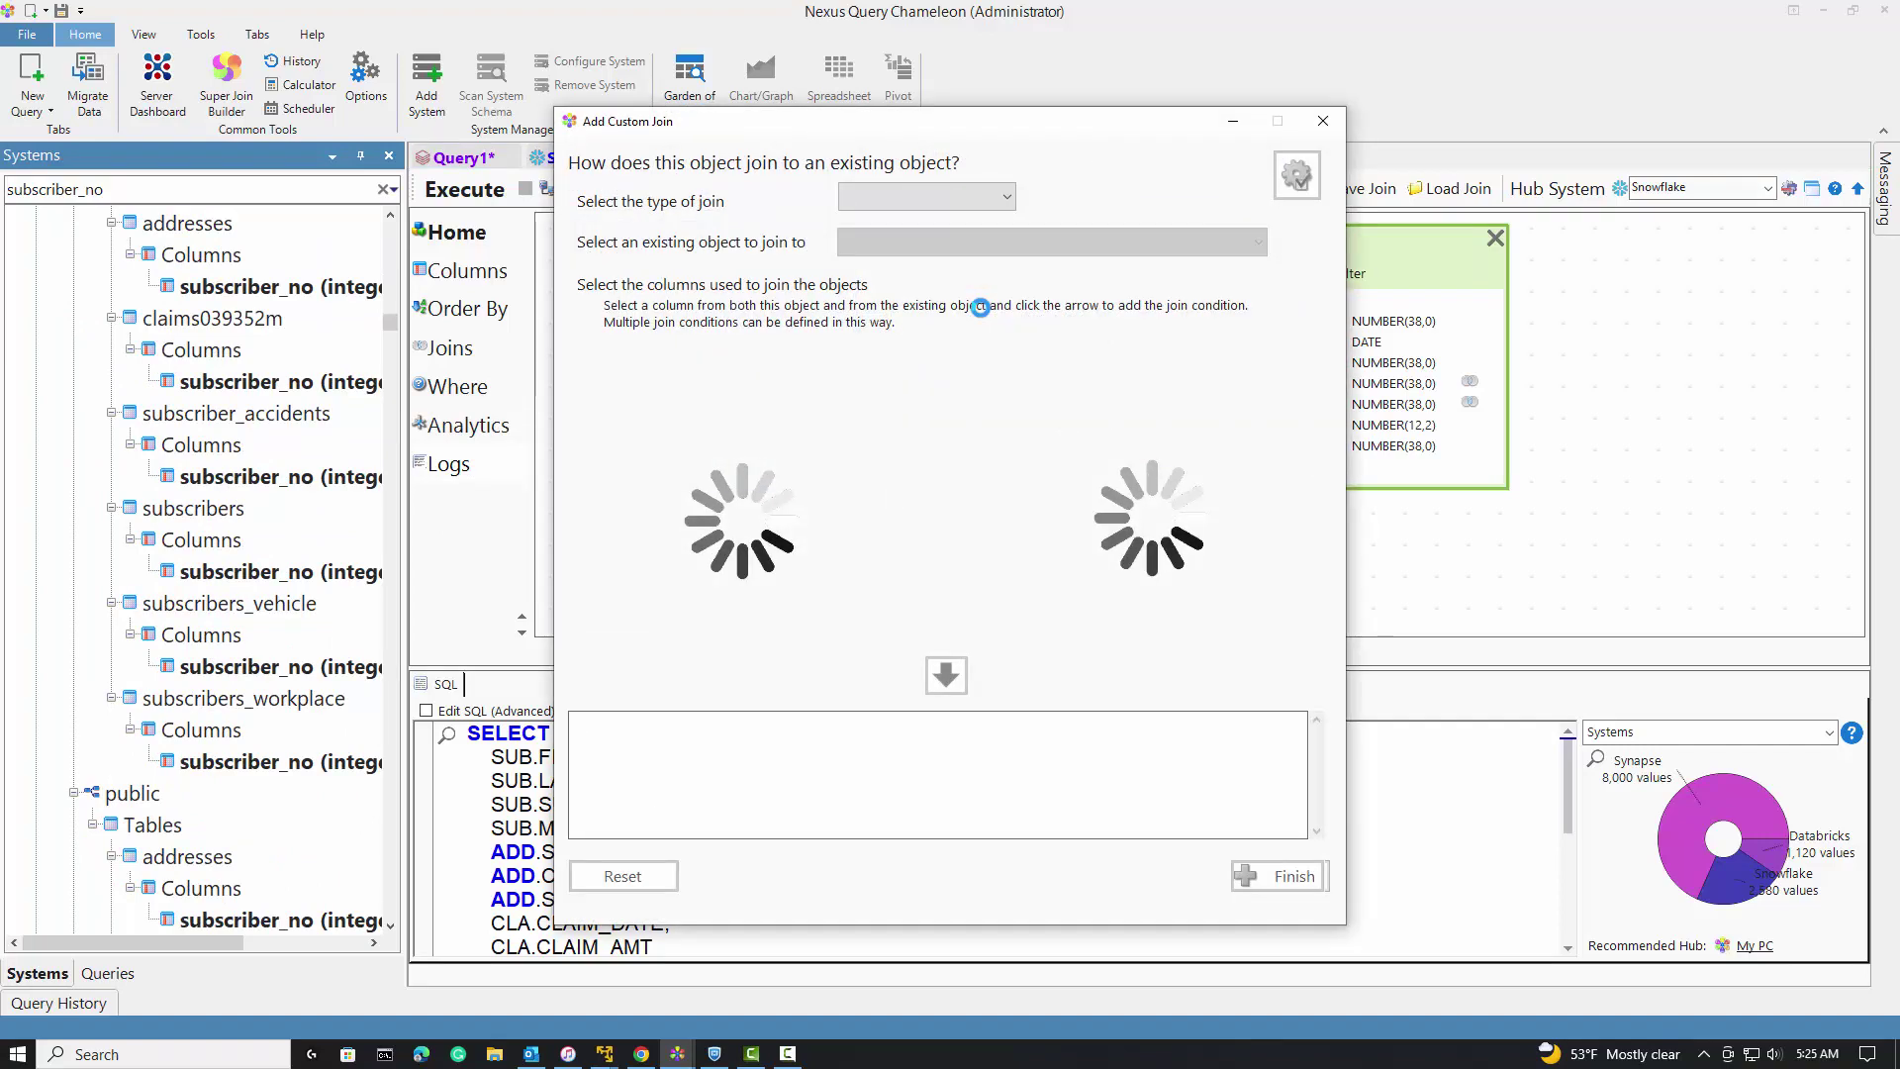
Inner join subscribers_vehicle to SUBSCRIBERS on SUBSCRIBER_NO and MEMBER_NO
left_click(1033, 406)
left_click(947, 676)
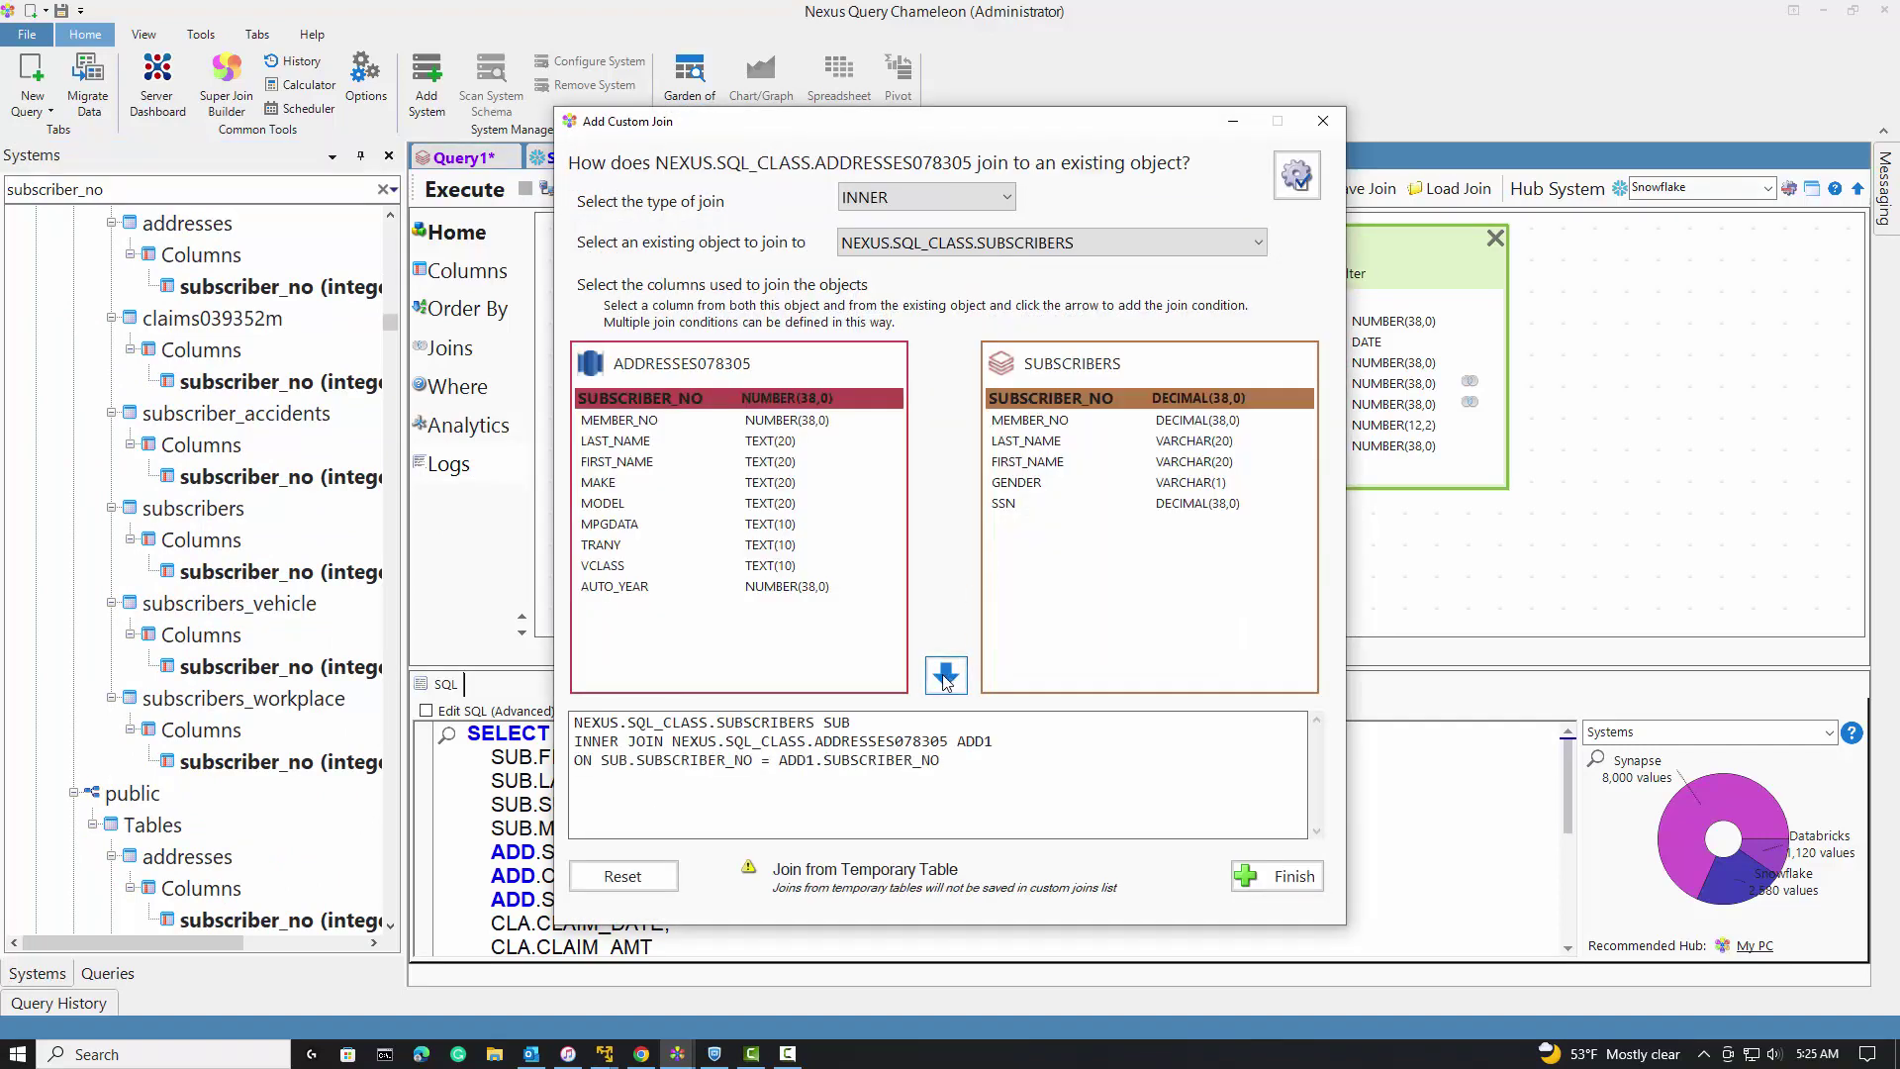
left_click(633, 422)
left_click(1023, 421)
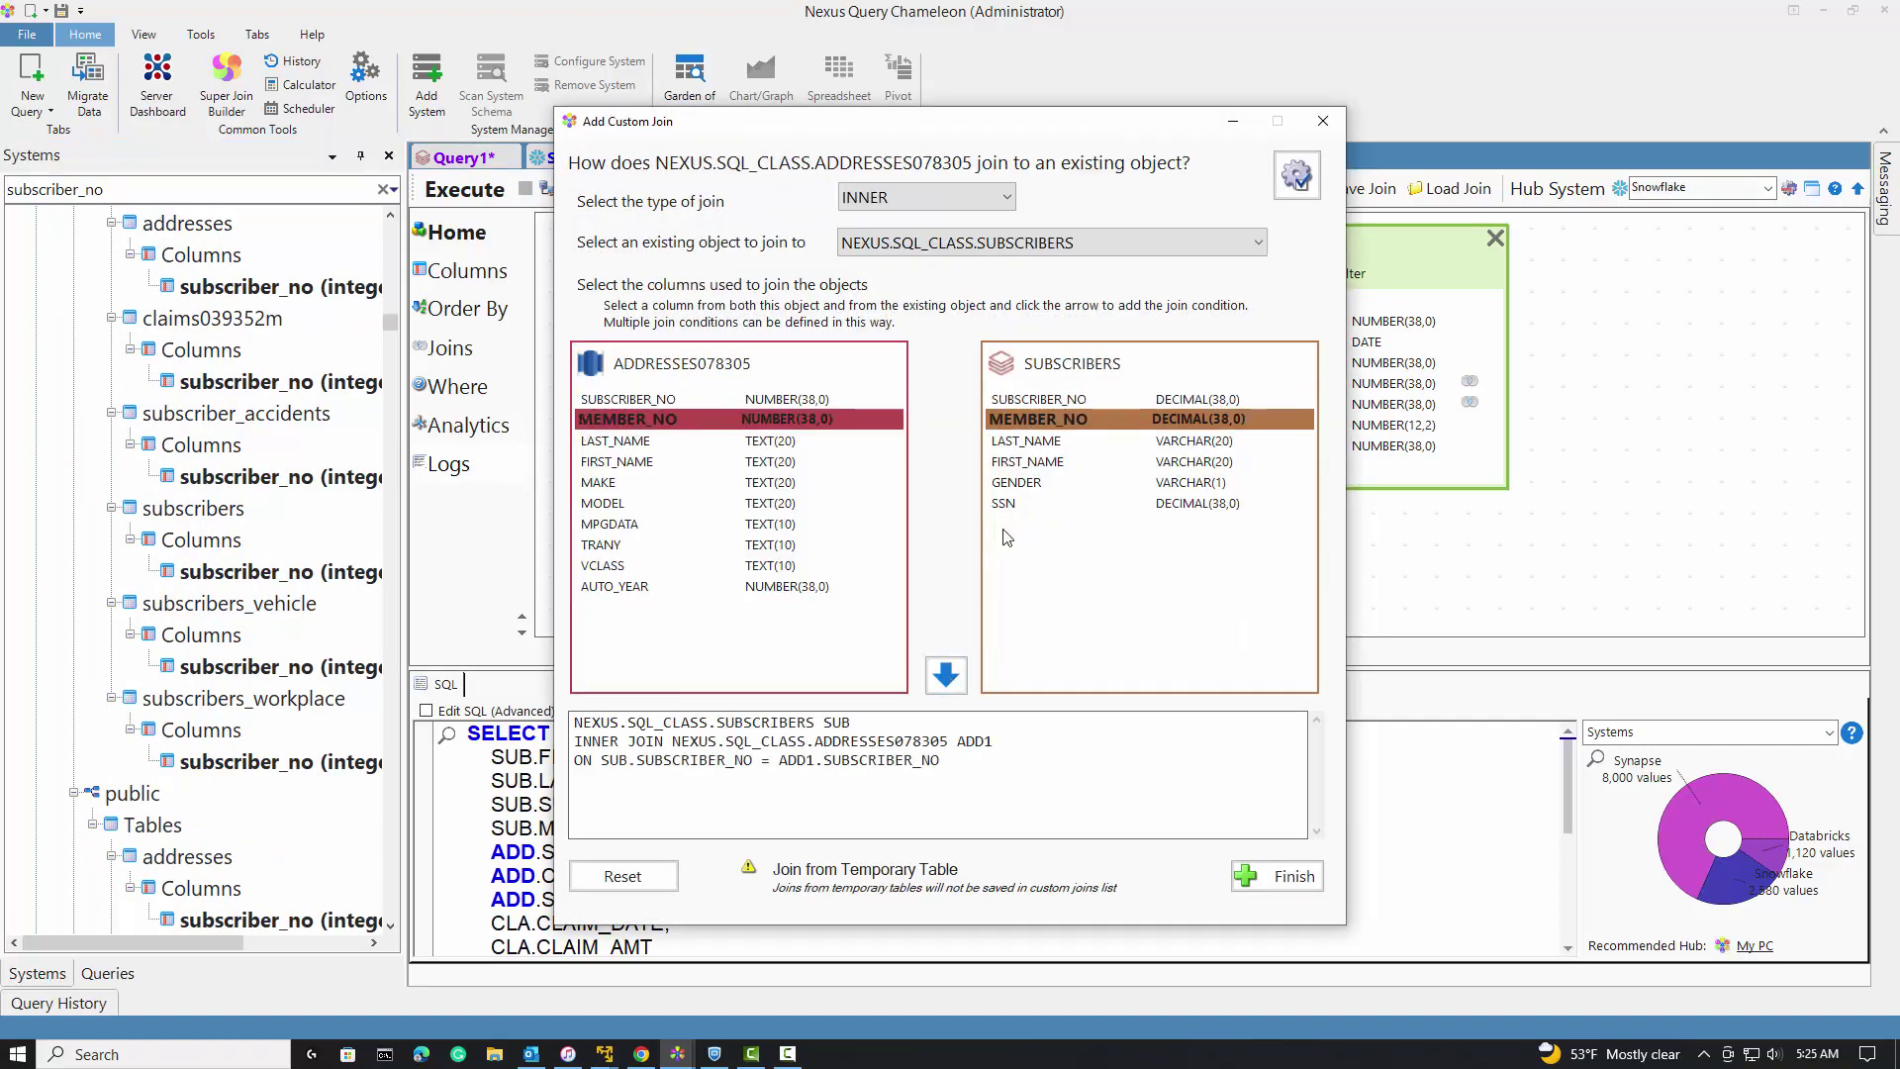
left_click(947, 676)
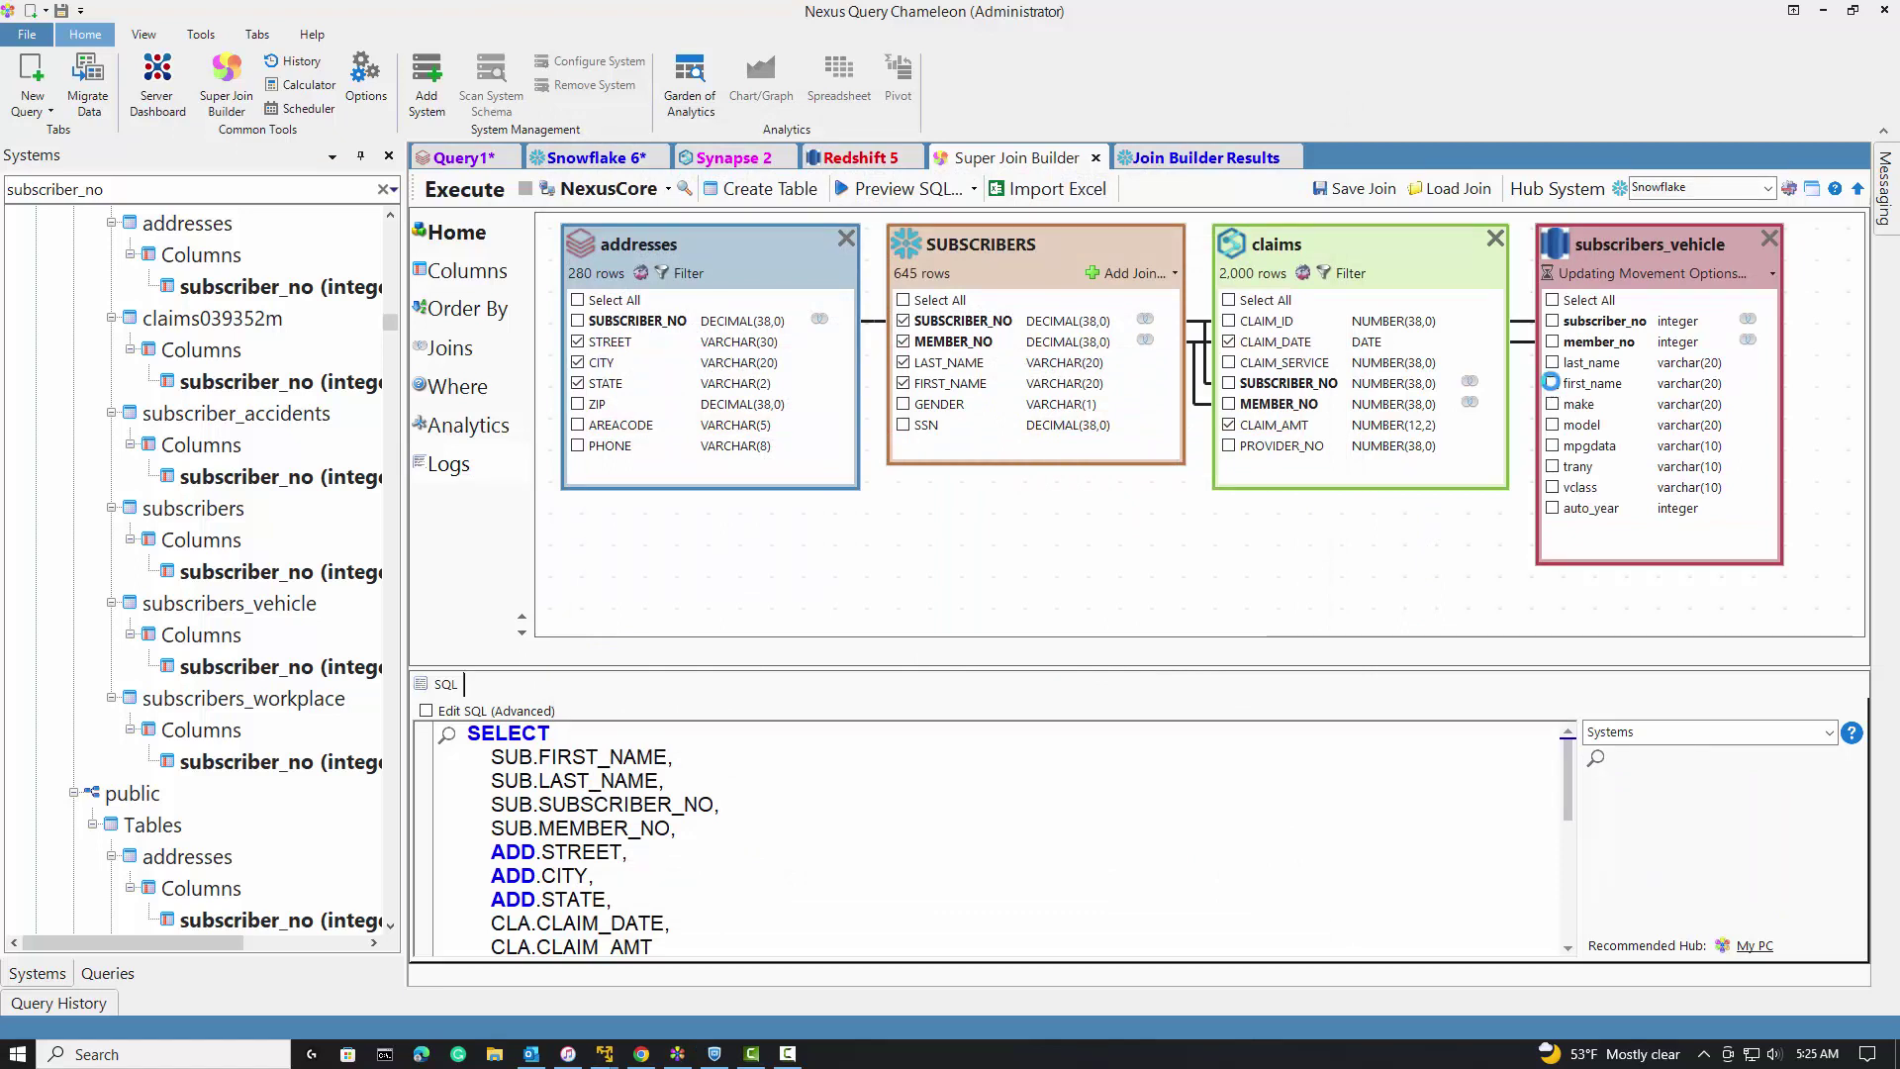
Include the MAKE, MODEL, MPGDATA and TRANY columns from subscribers_vehicle in the report
left_click(1554, 404)
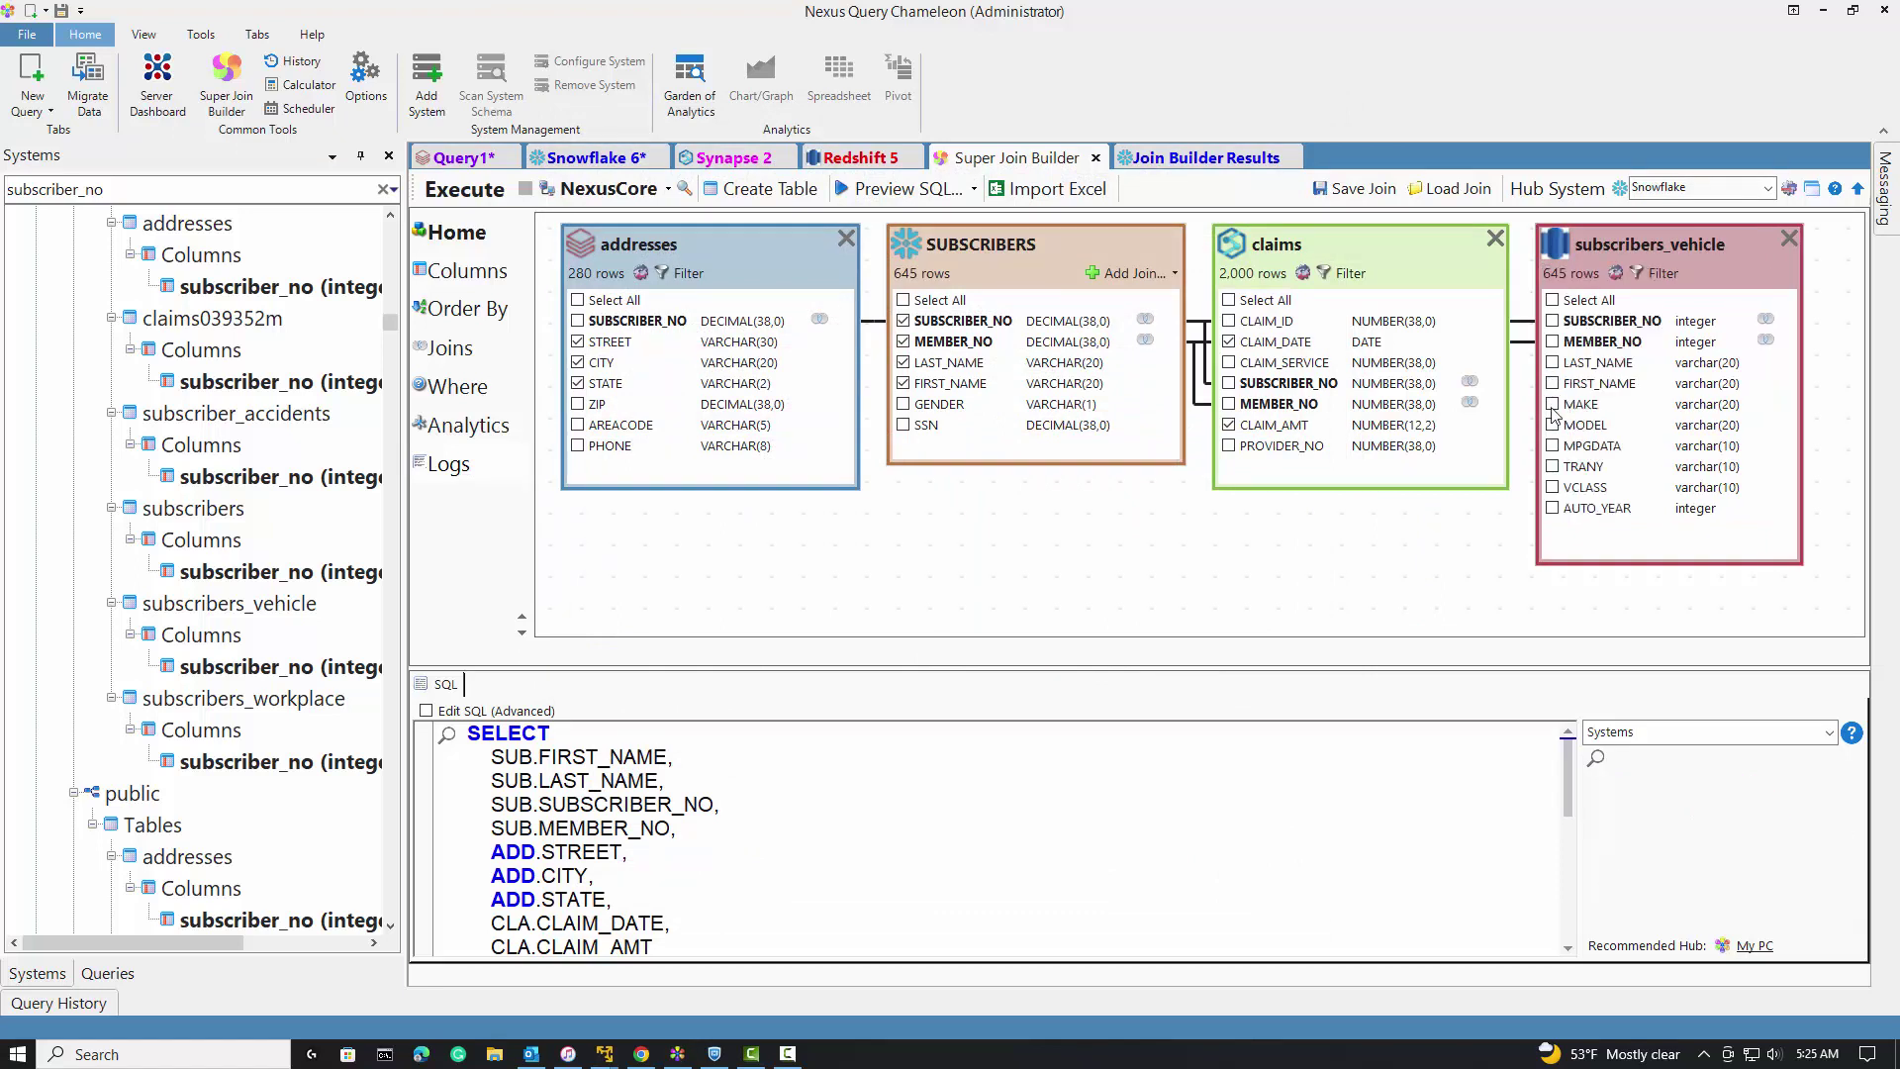
left_click(1553, 424)
left_click(1553, 445)
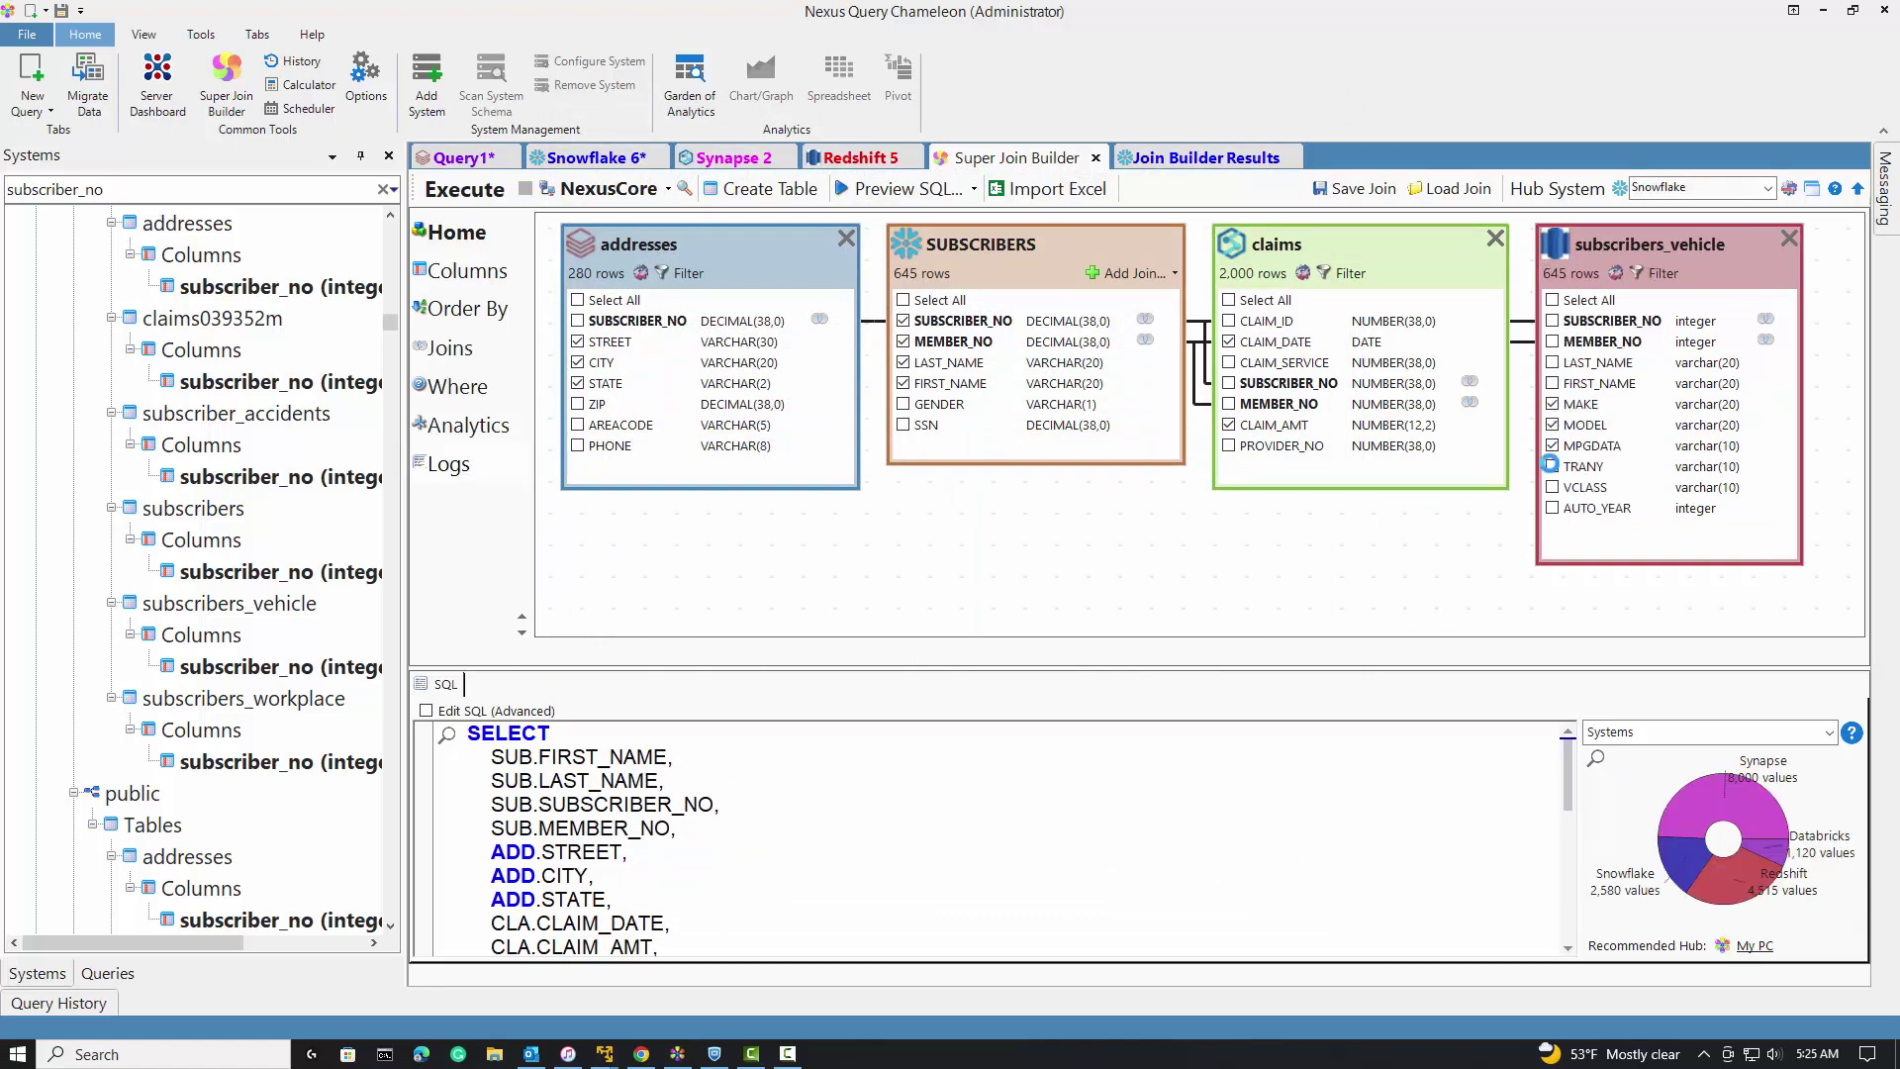
left_click(1551, 467)
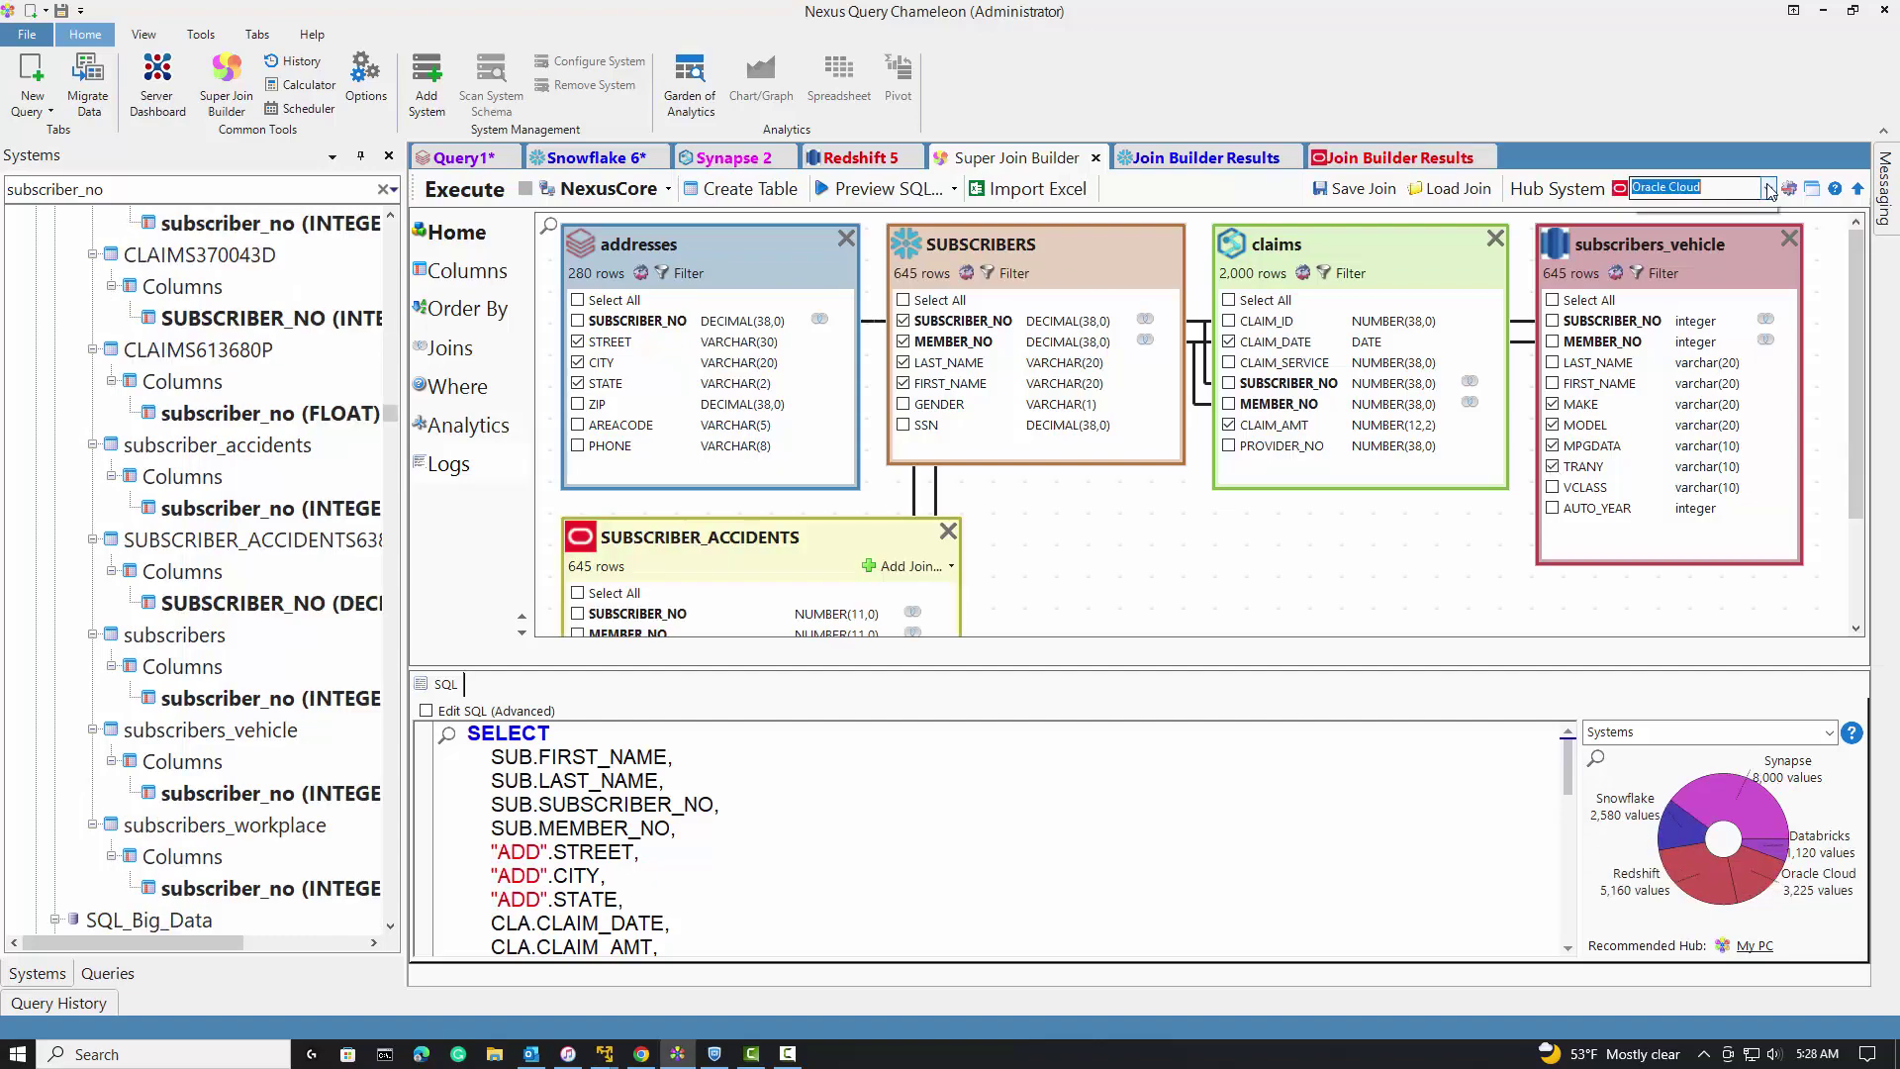
Set the join's hub system to SQL Server, using the join_30_tables database and dbo as the target schema
left_click(1769, 188)
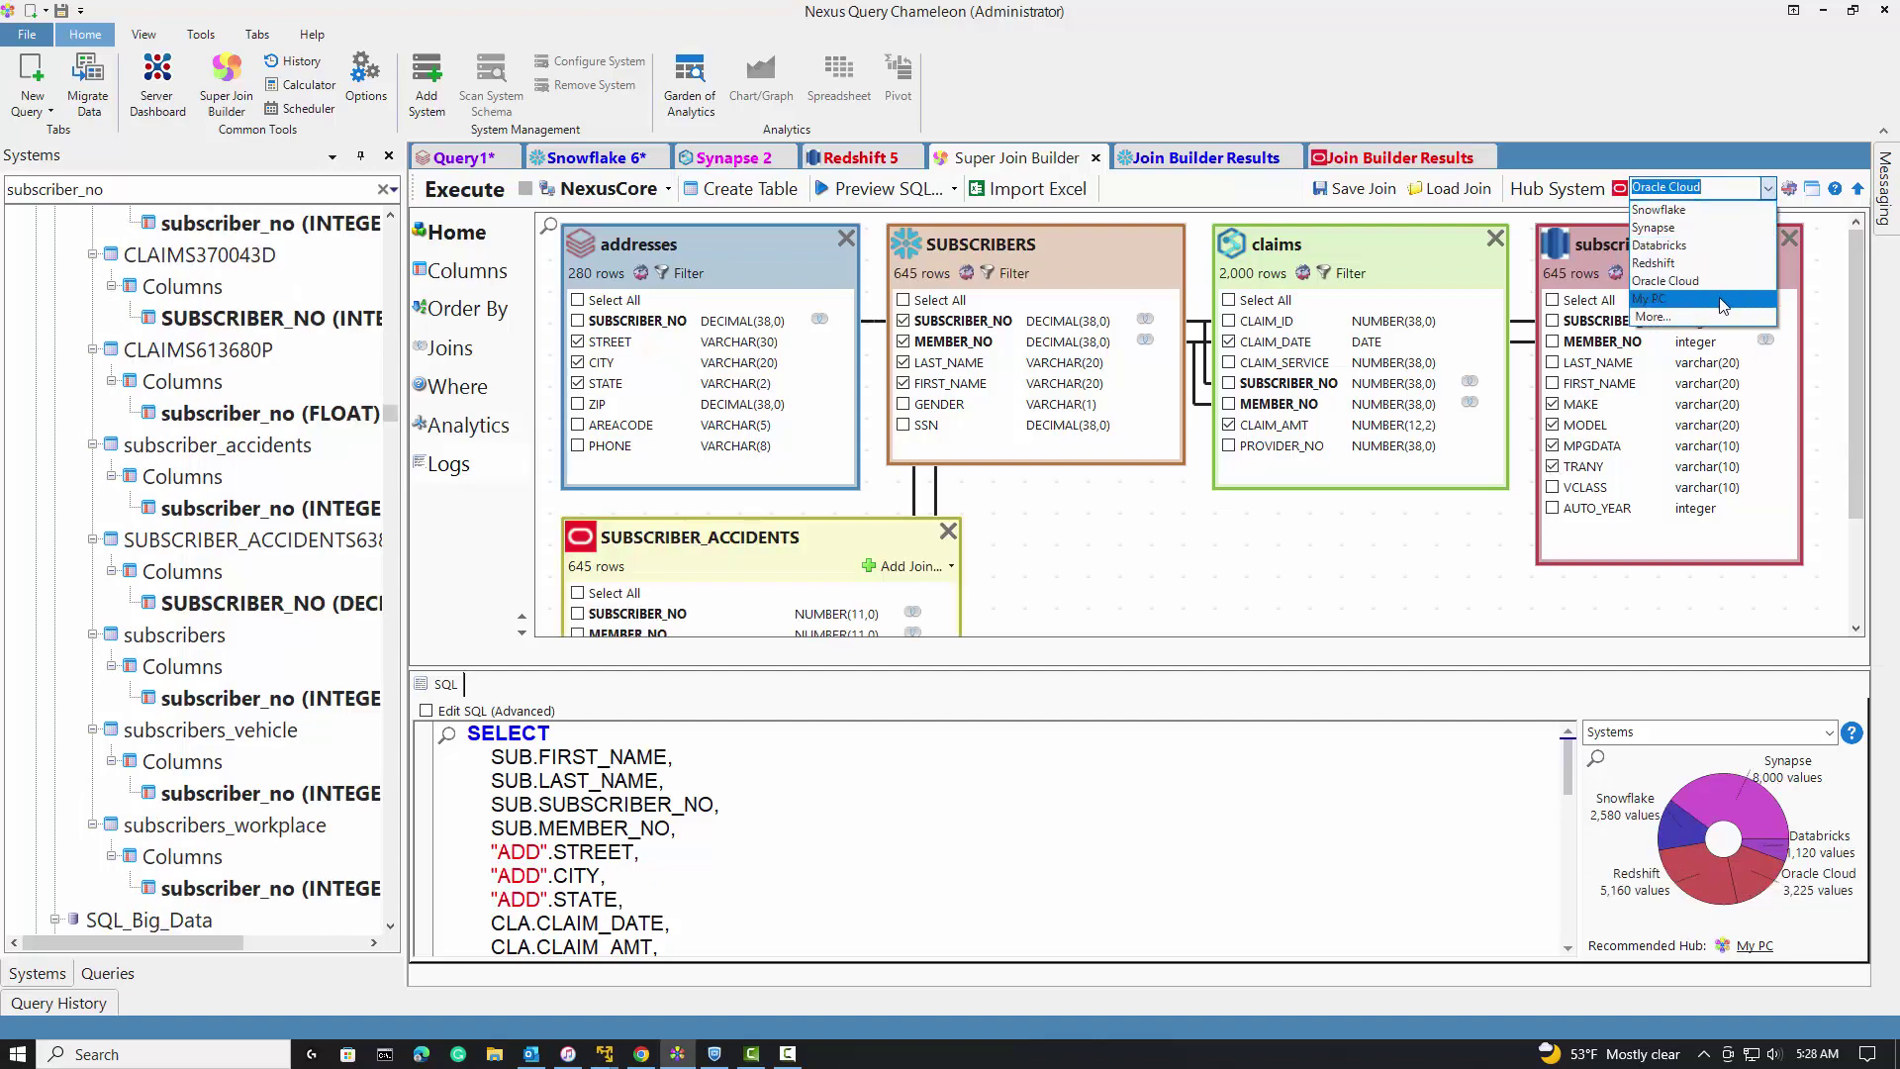
left_click(1652, 316)
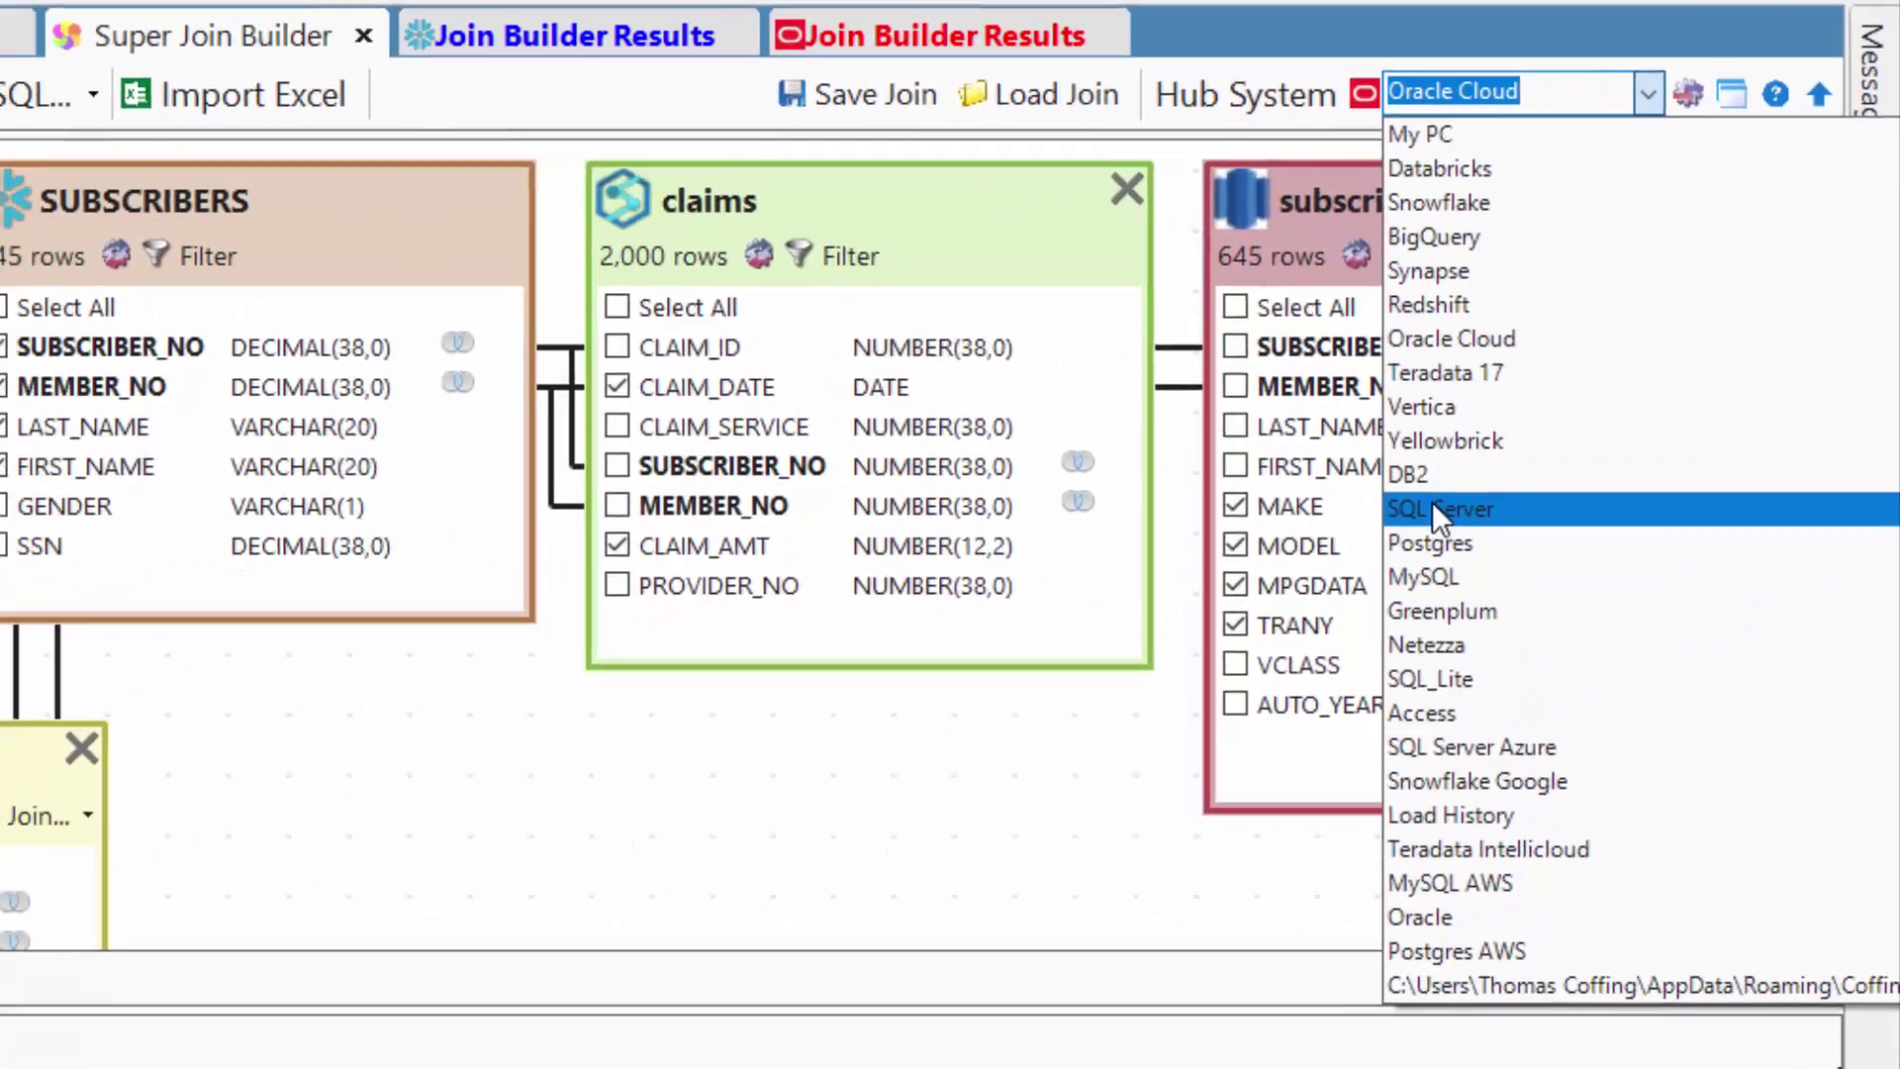
left_click(1628, 423)
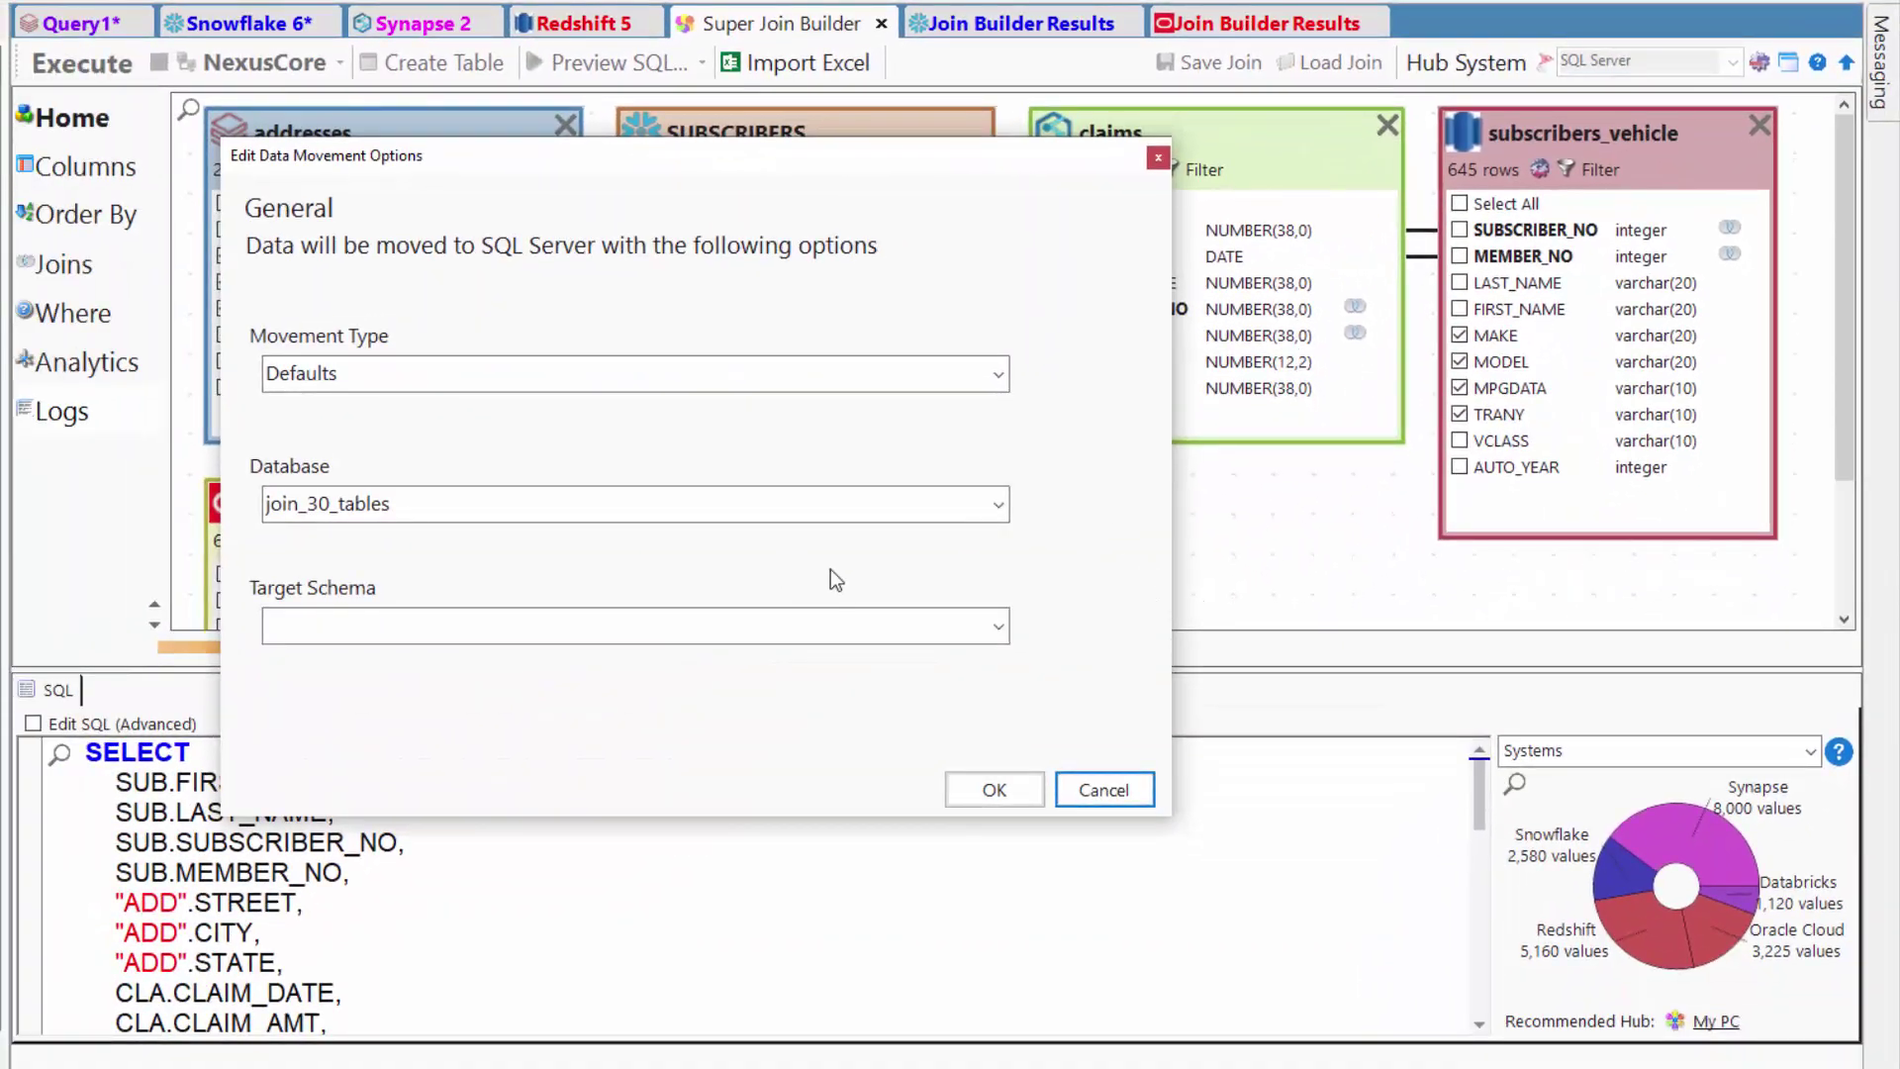
left_click(998, 626)
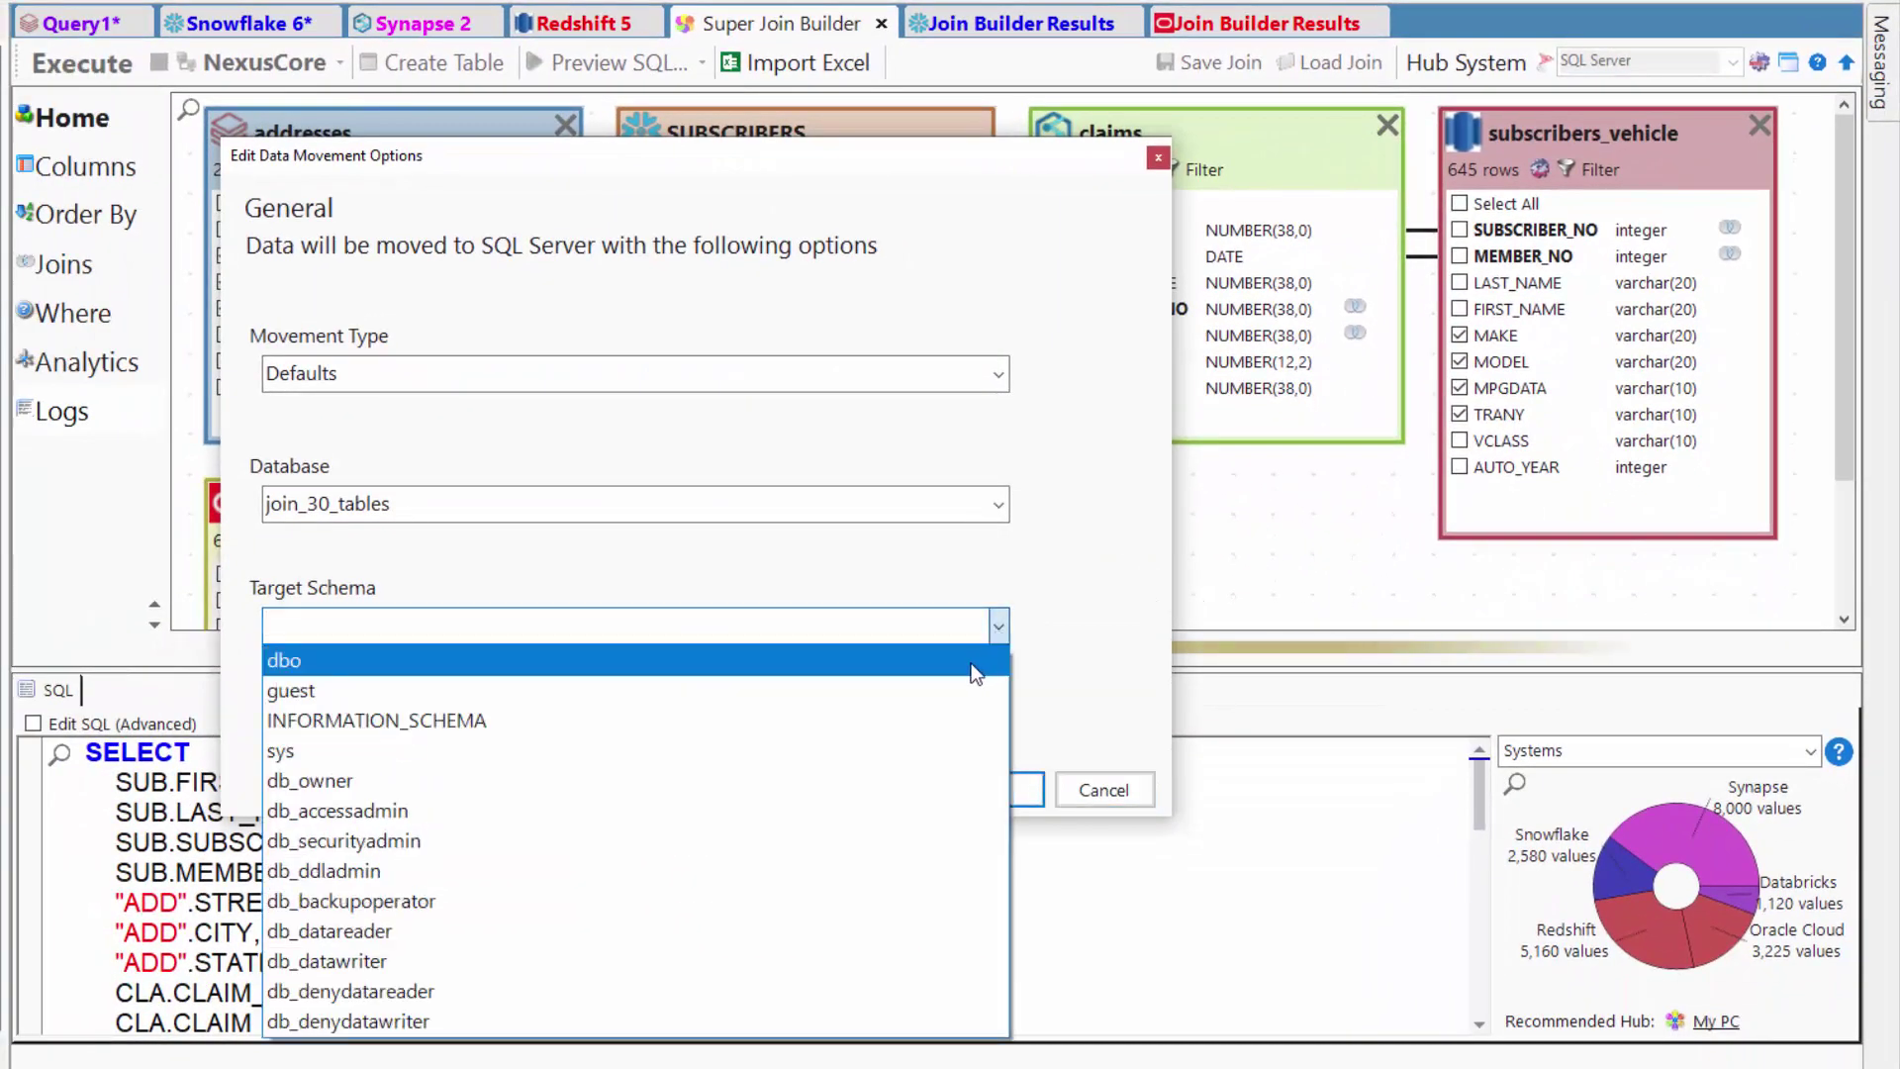
left_click(975, 660)
left_click(1001, 786)
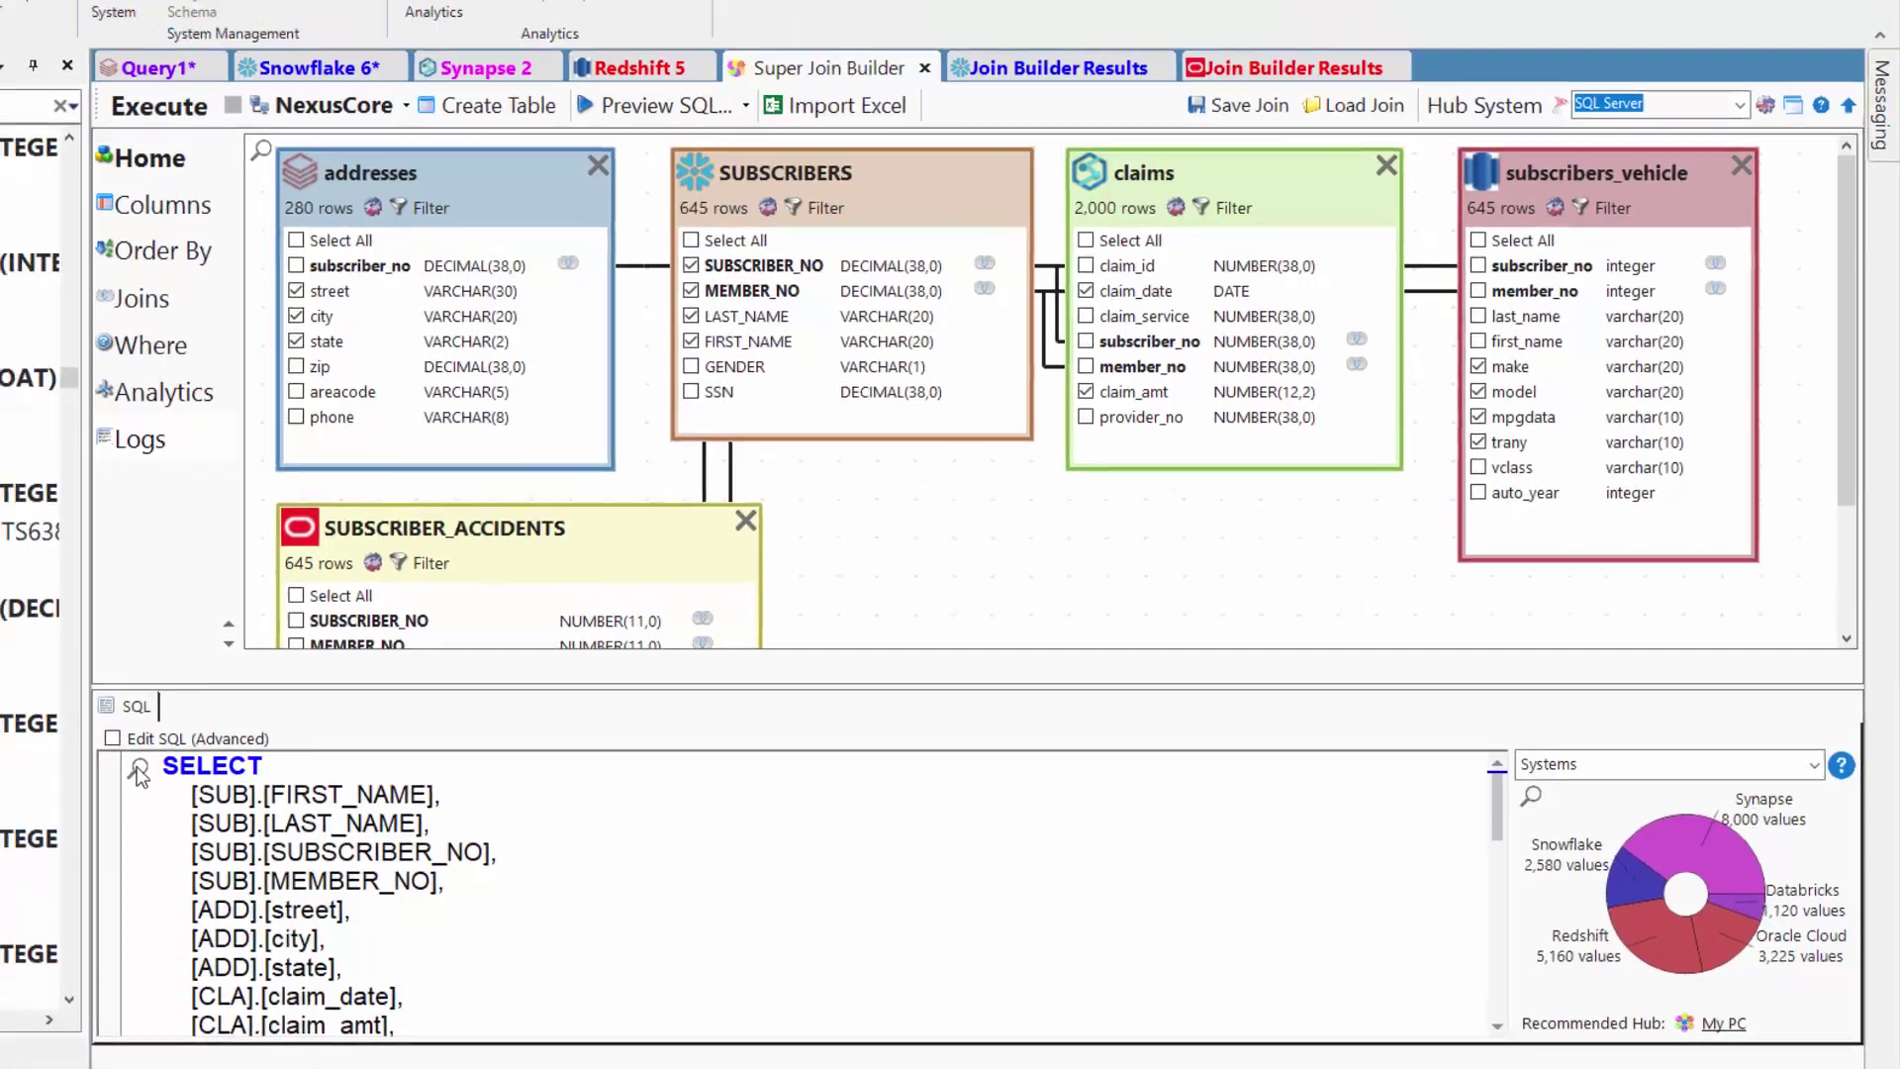
Examine the enlarged overview of all joined tables in the diagram
mouse_move(61, 763)
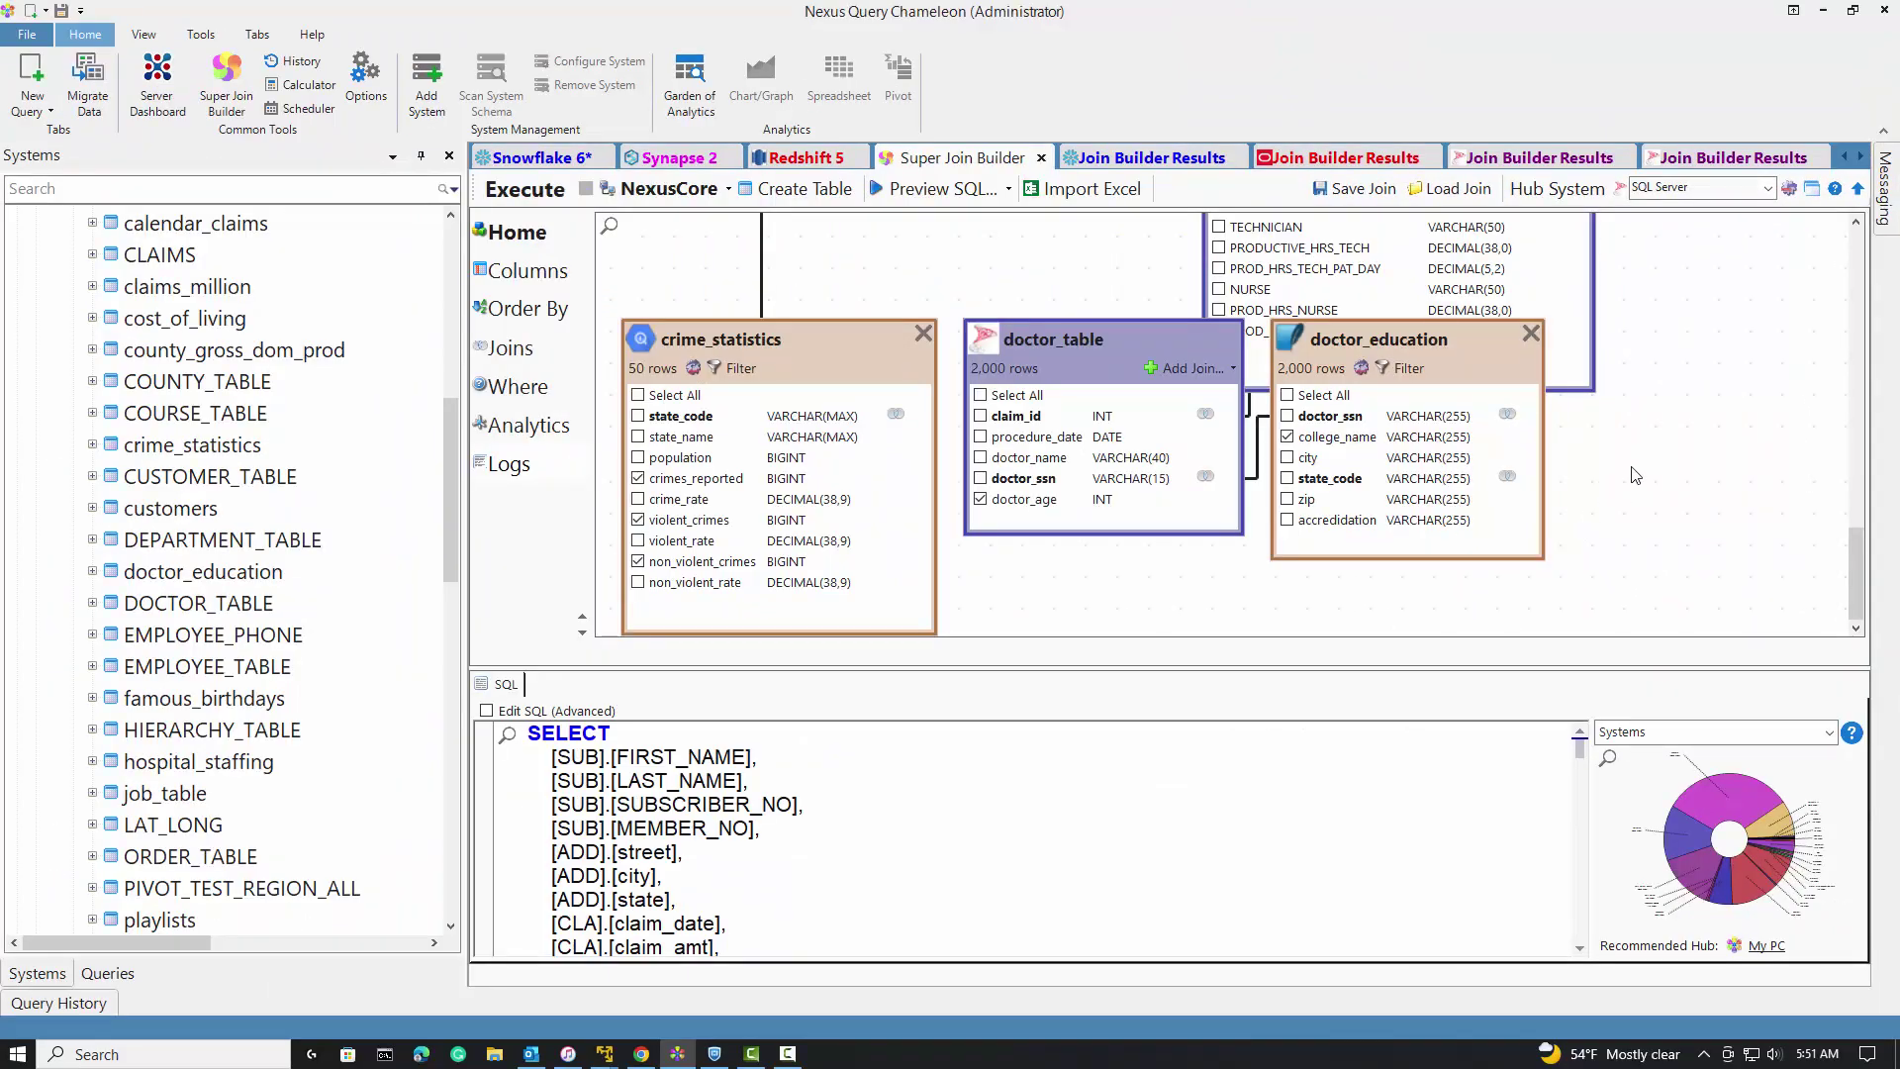
scroll(1635, 476, "up", 15)
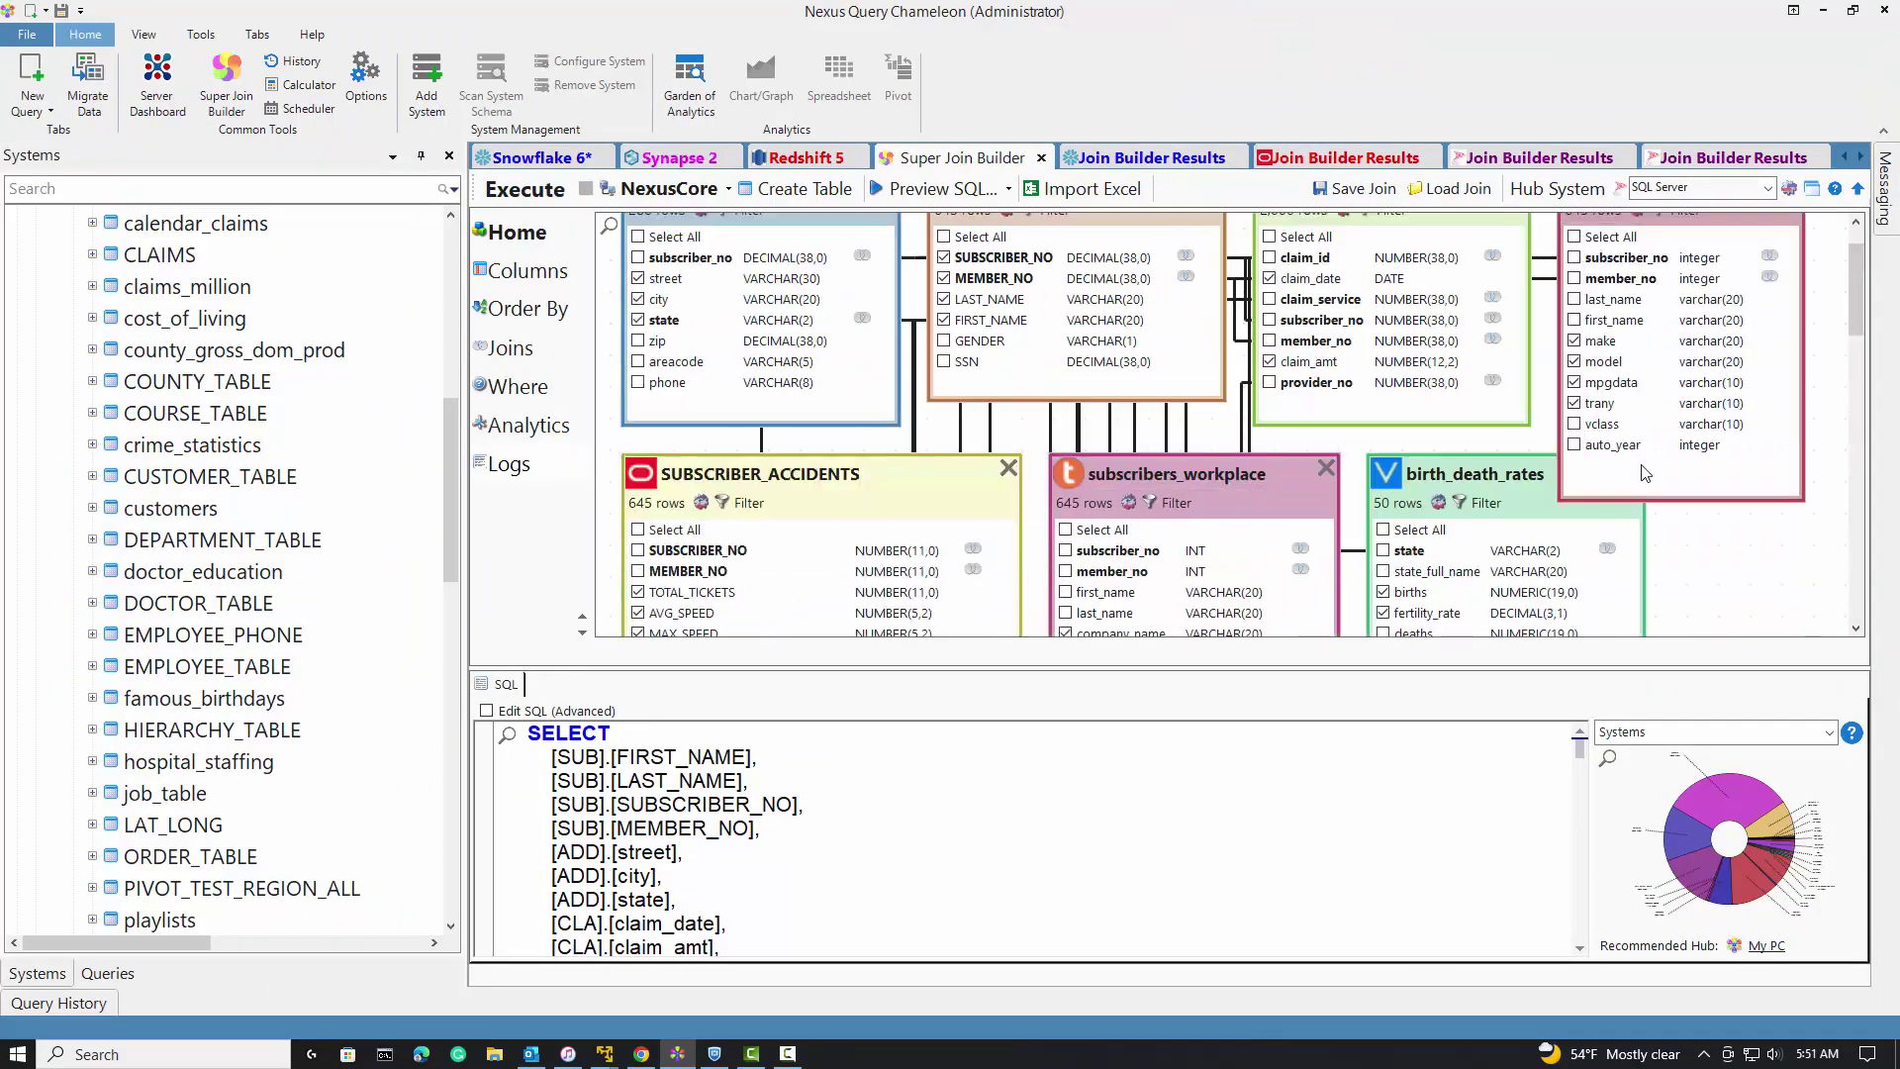
left_click(608, 225)
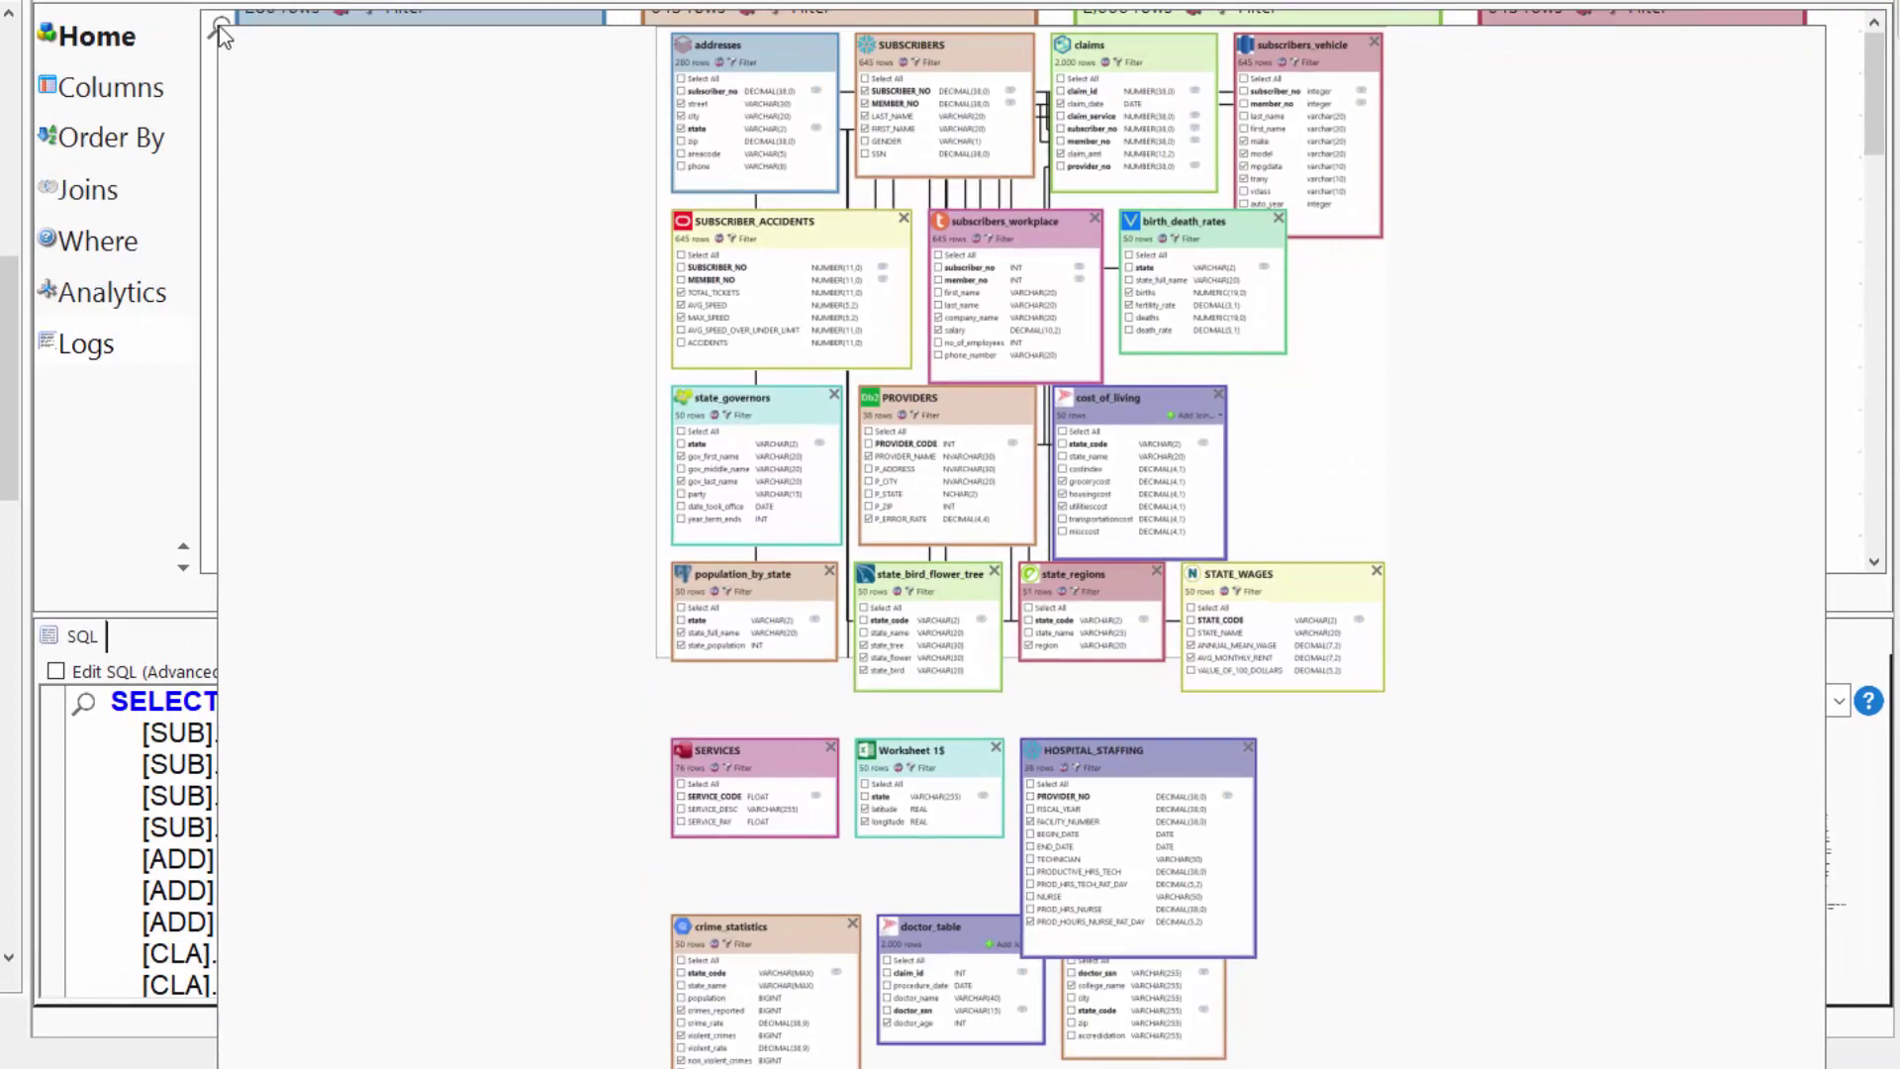
left_click(220, 25)
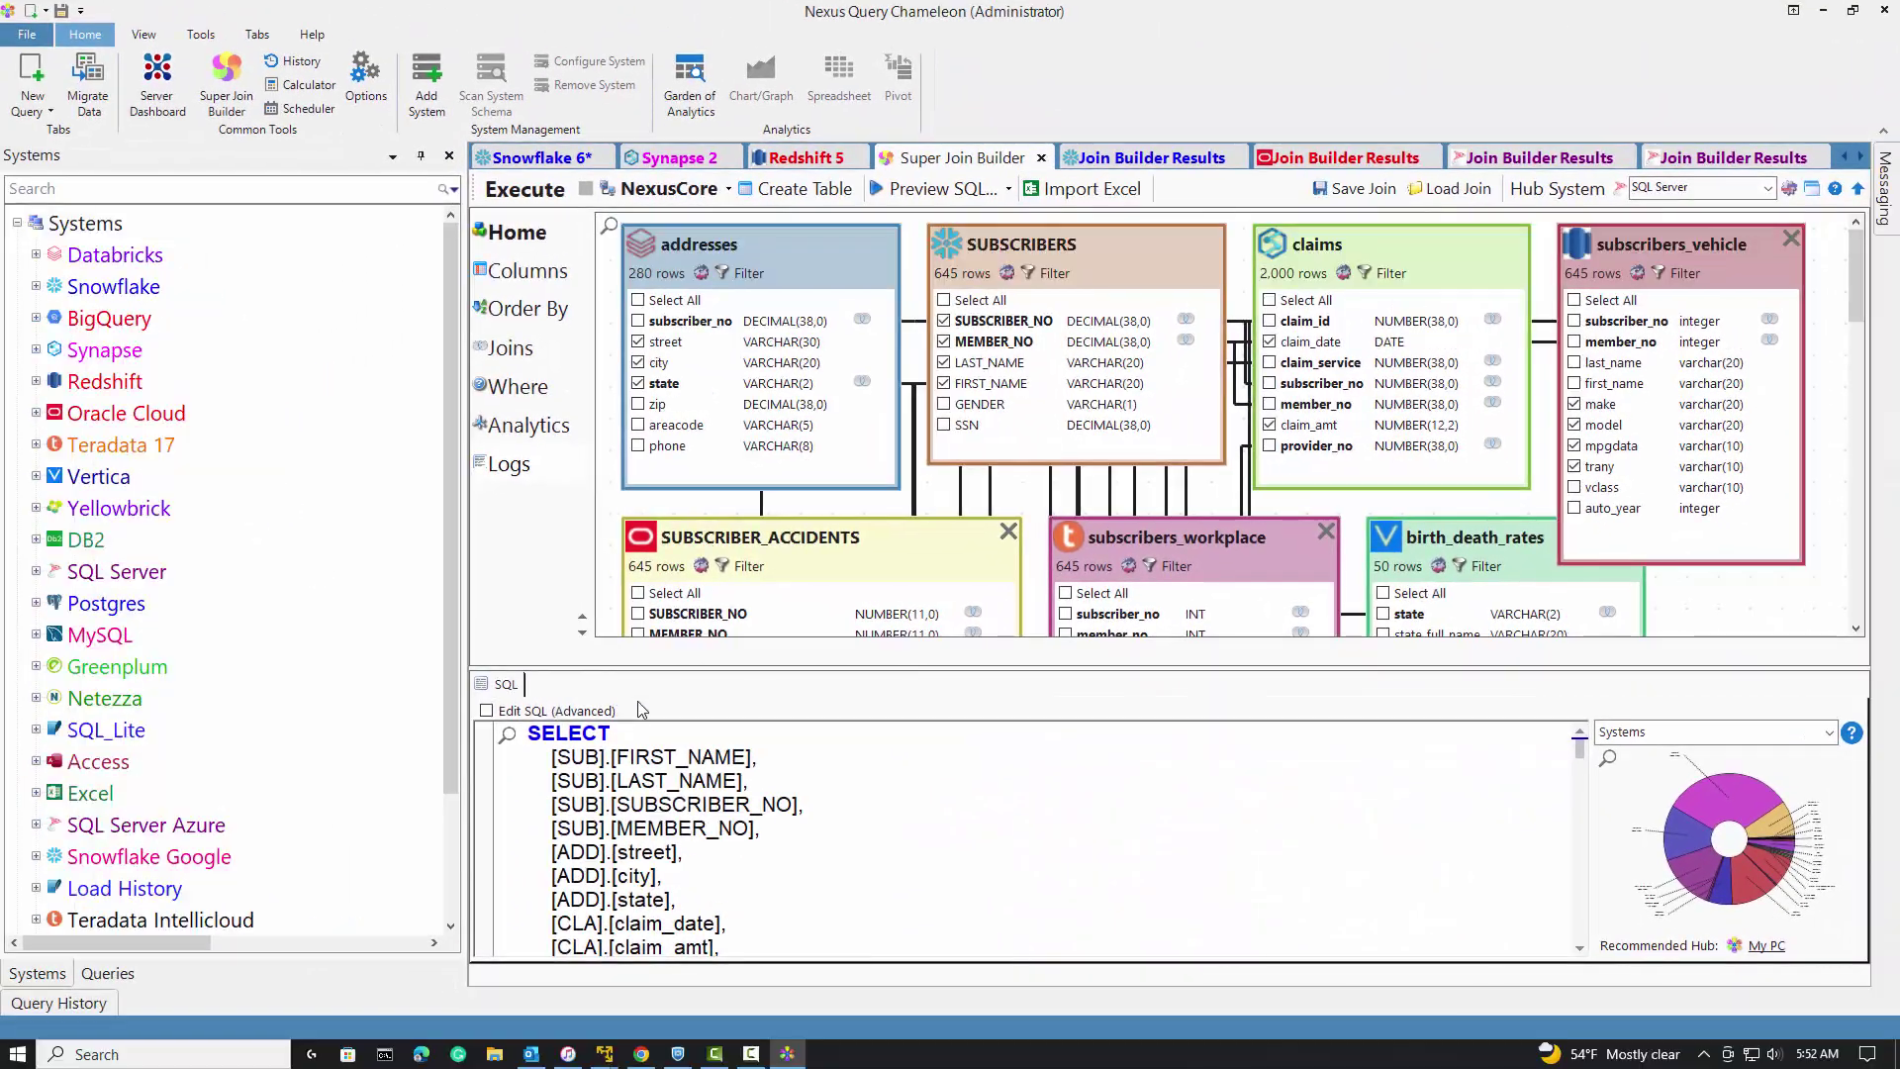
Review the full generated SQL of the join and examine the enlarged chart of values per system
mouse_move(508, 738)
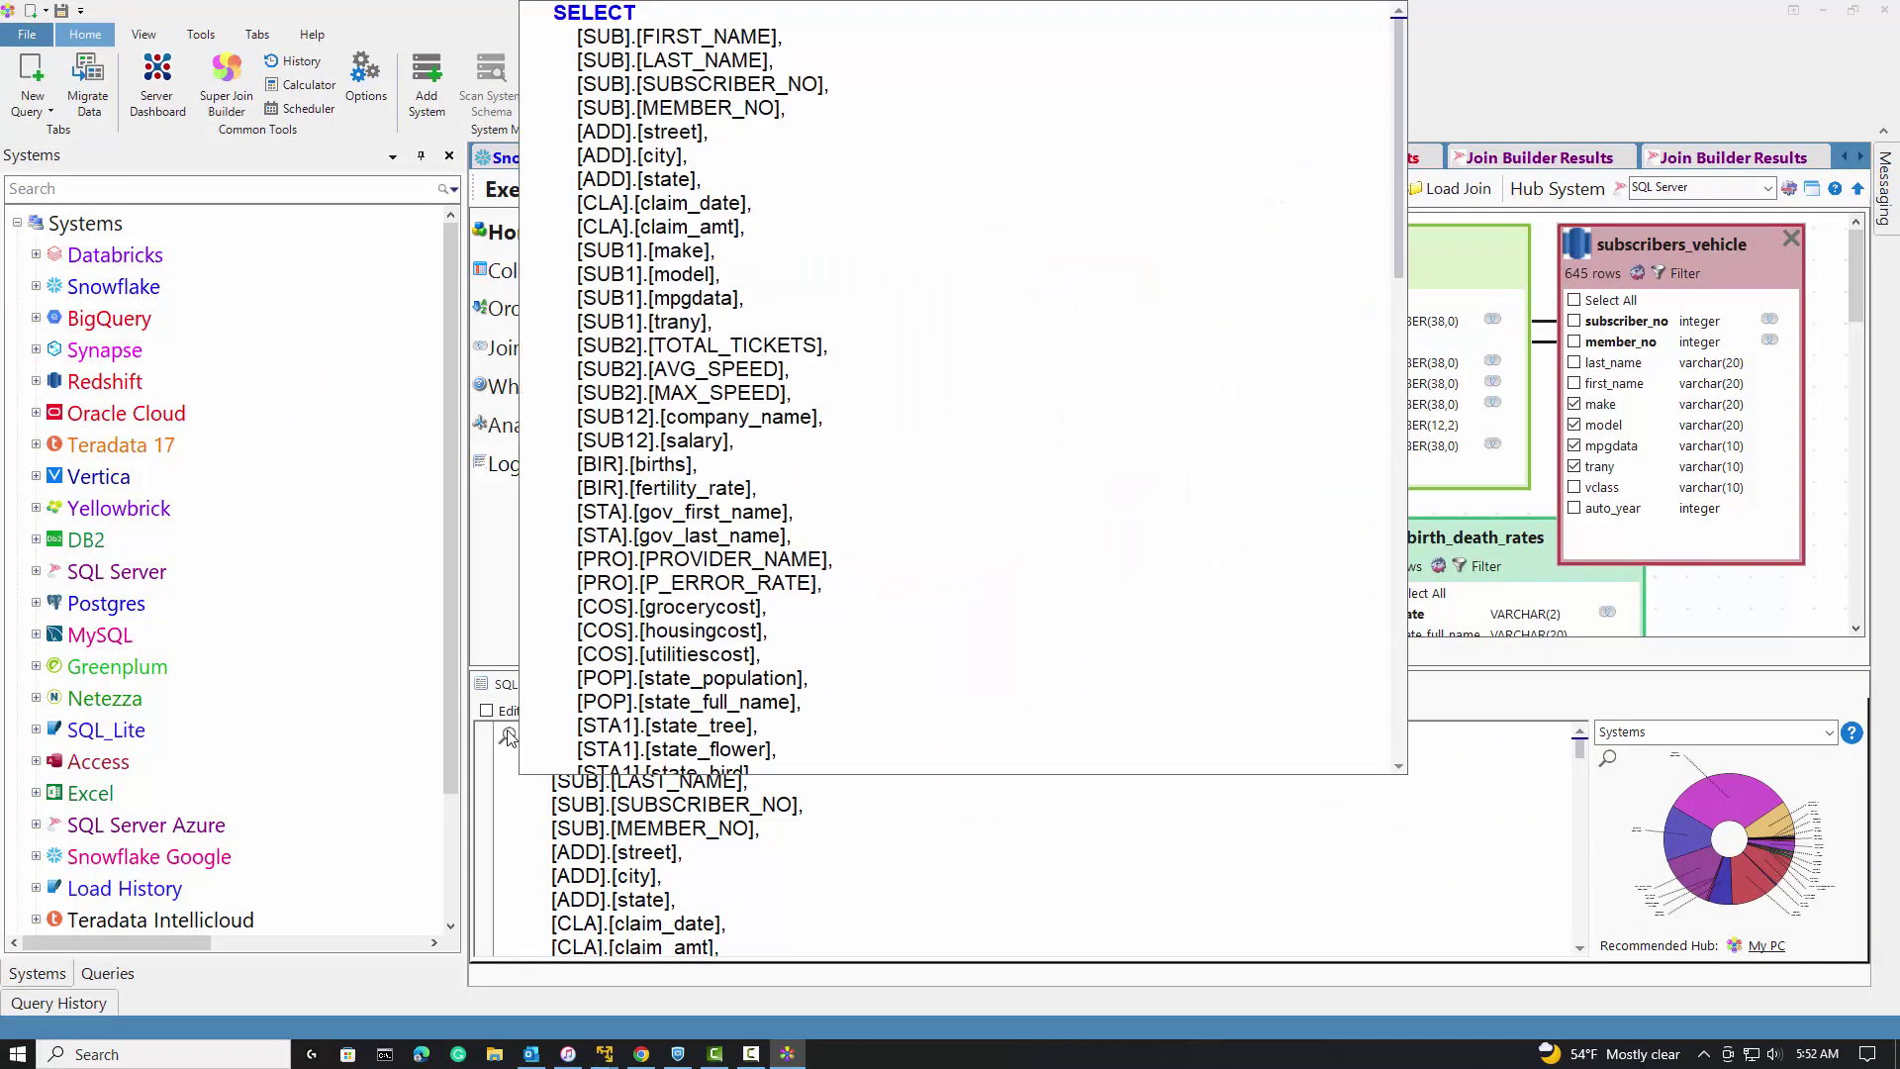
scroll(1005, 558, "down", 9)
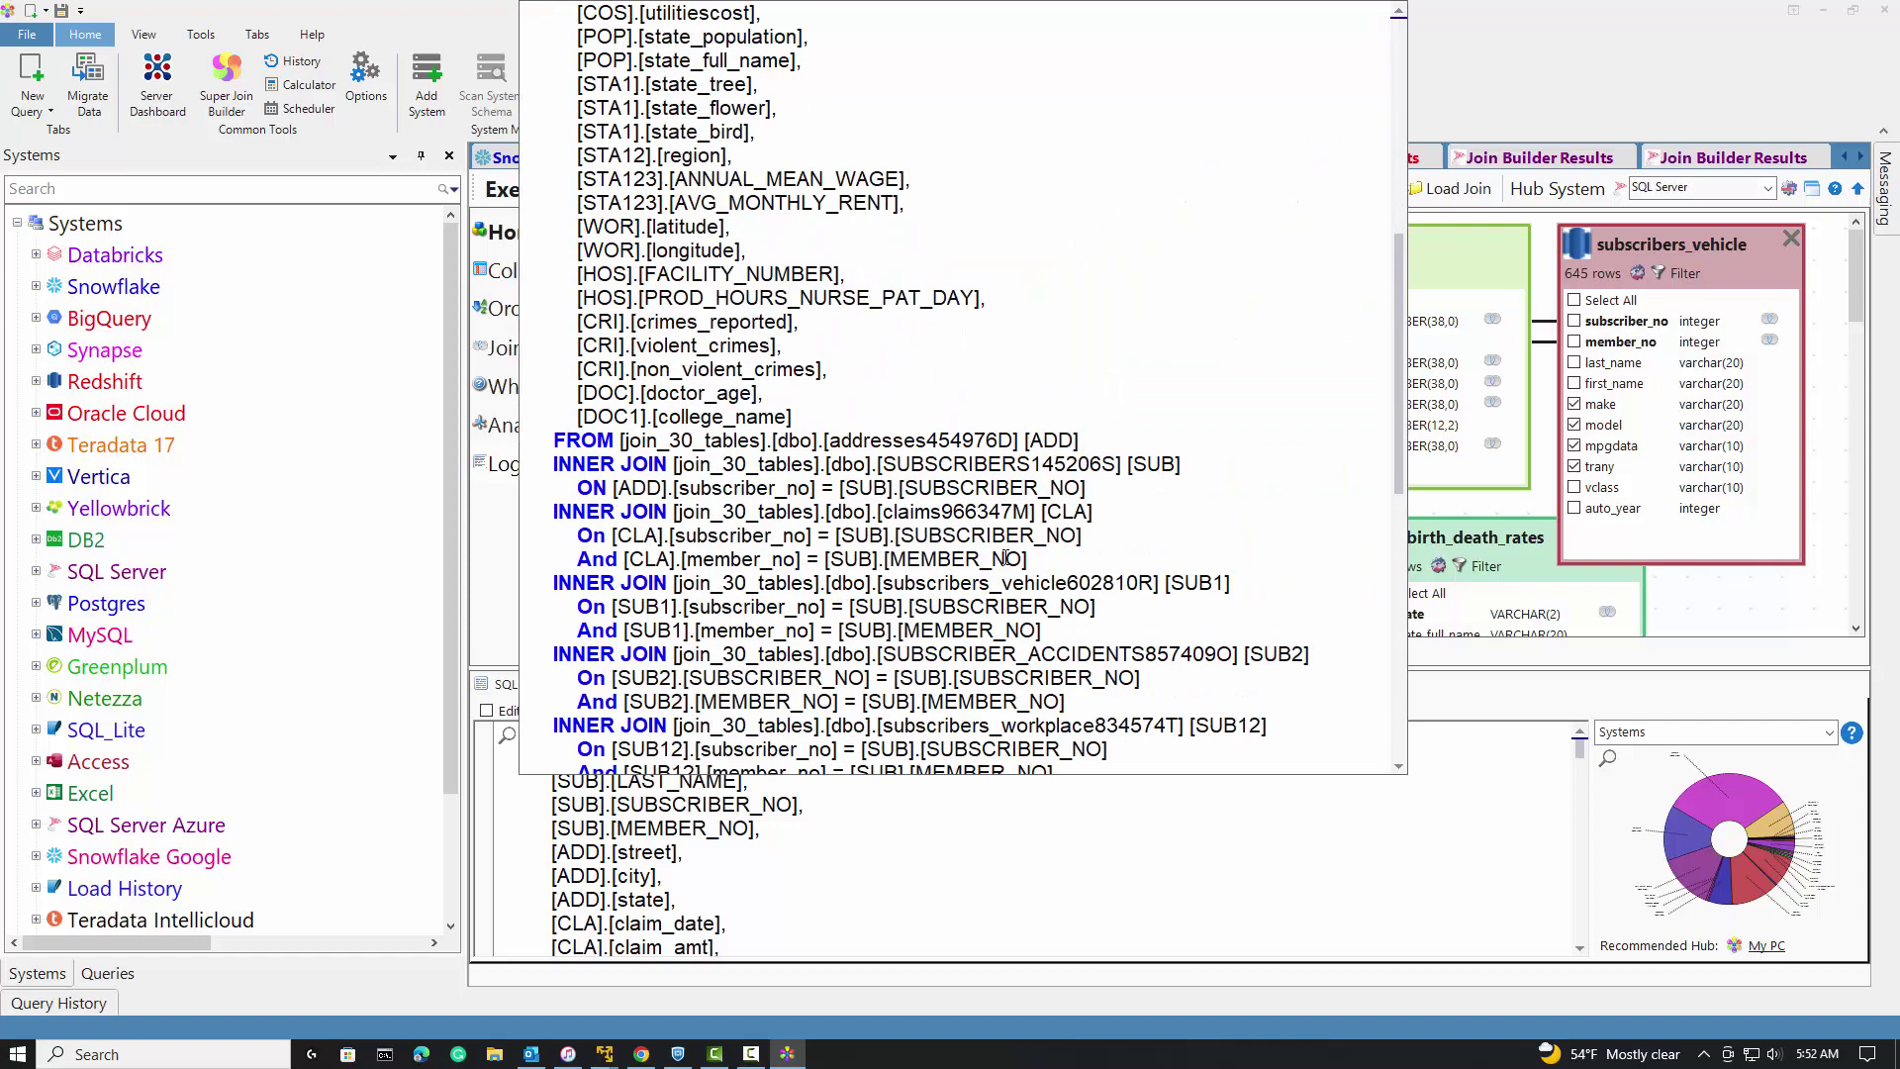
scroll(1012, 557, "down", 11)
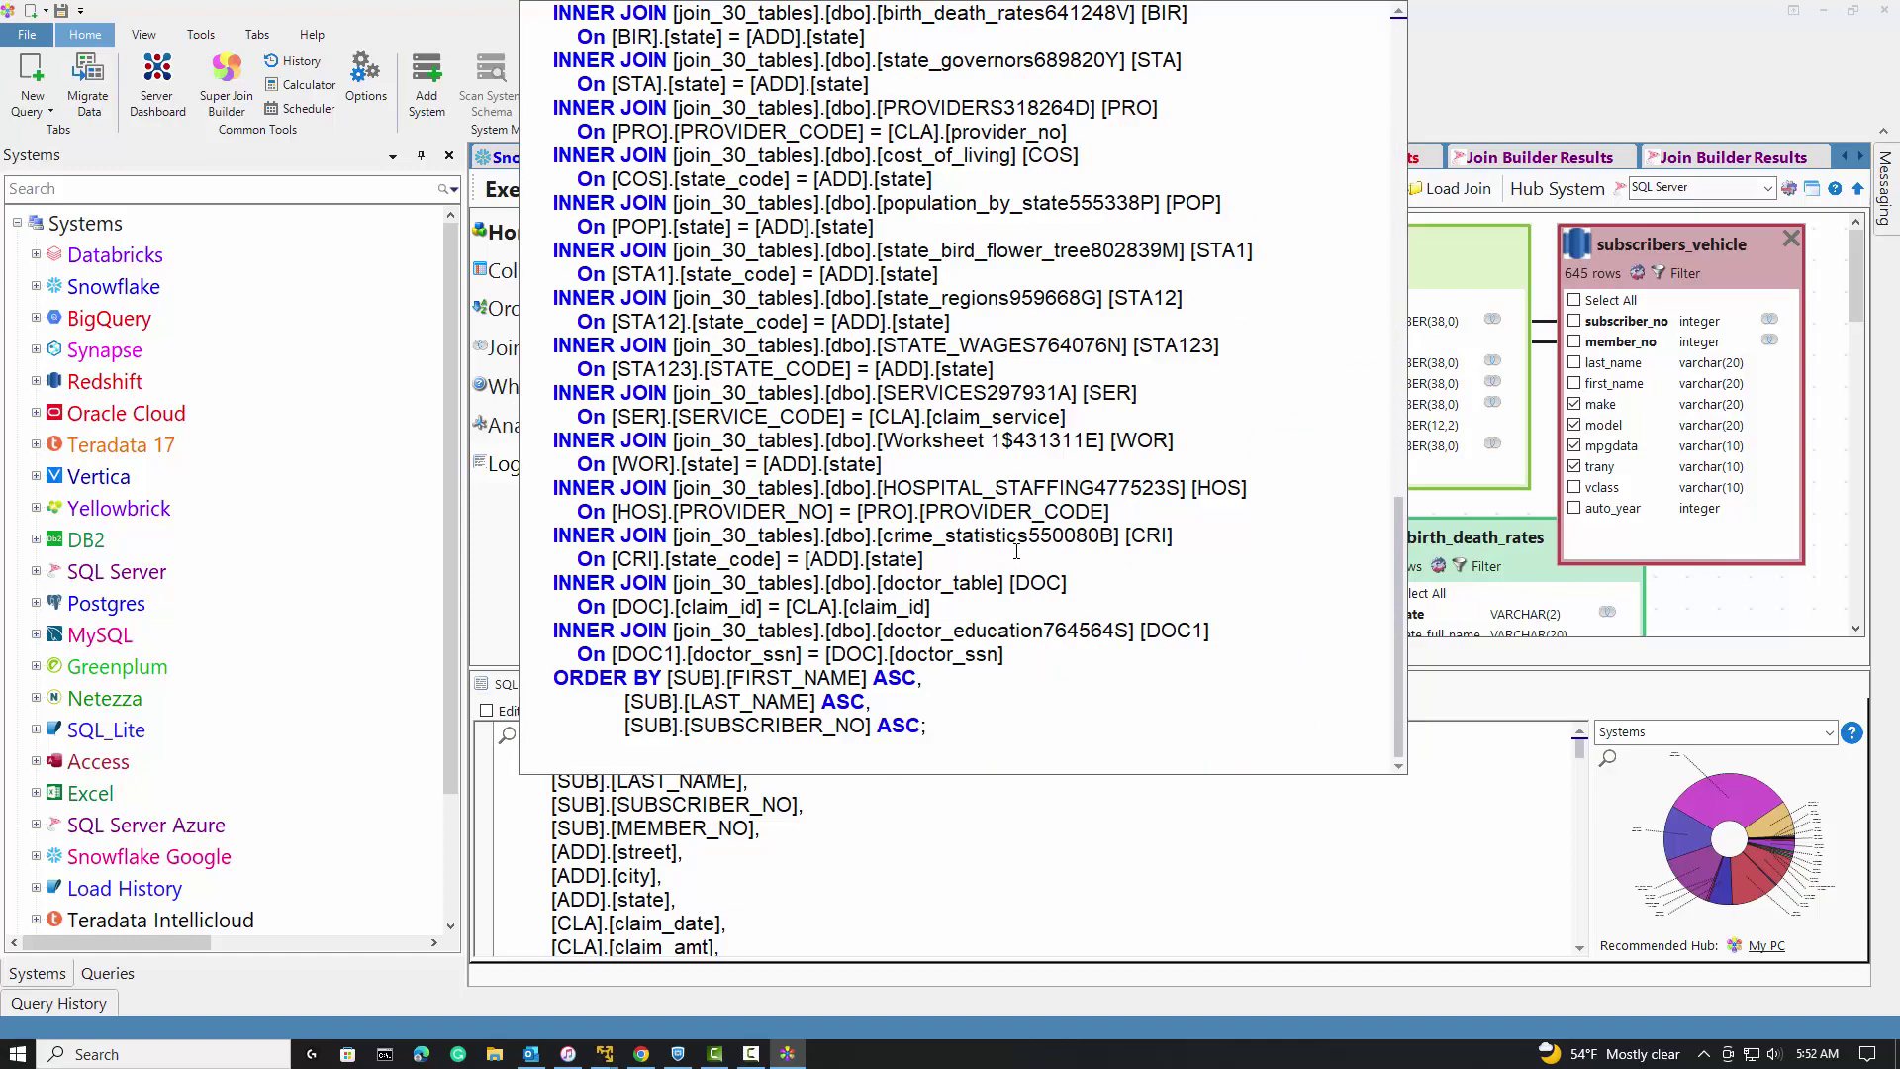
scroll(1016, 551, "up", 18)
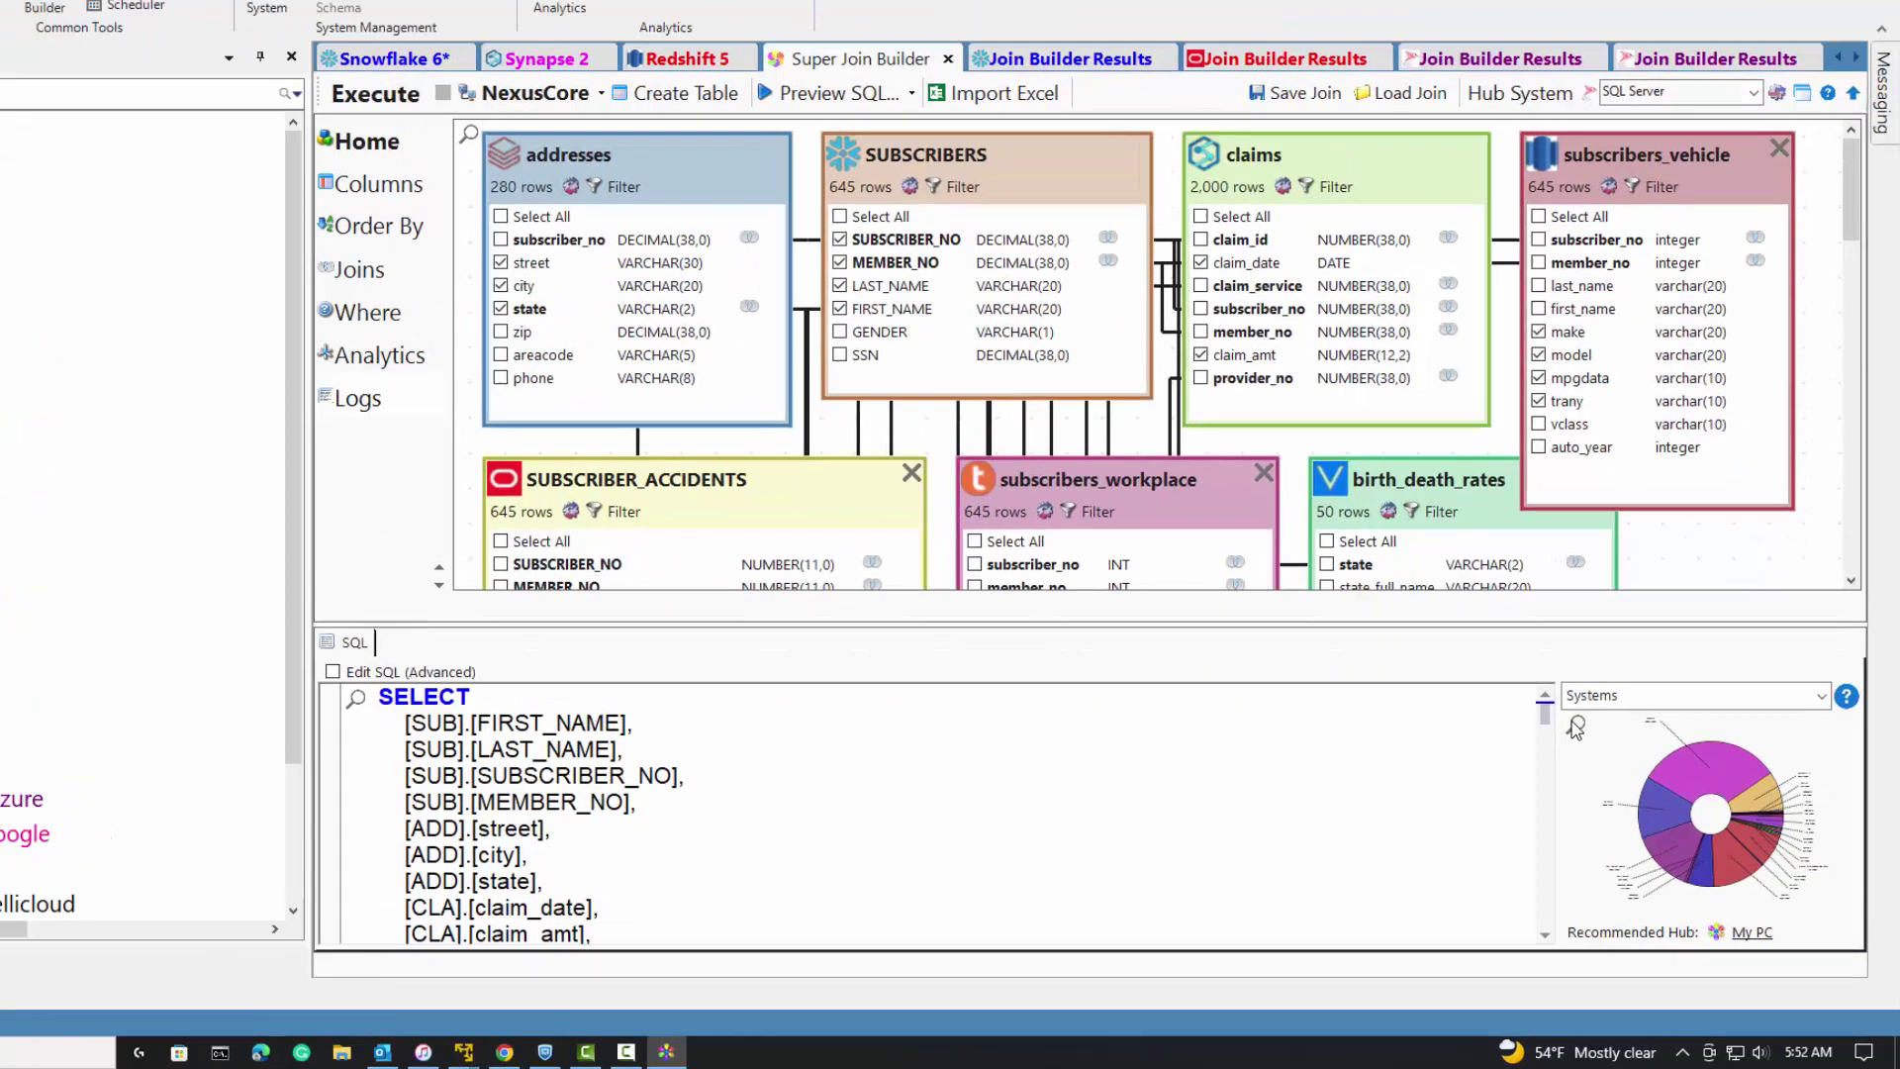
left_click(1577, 728)
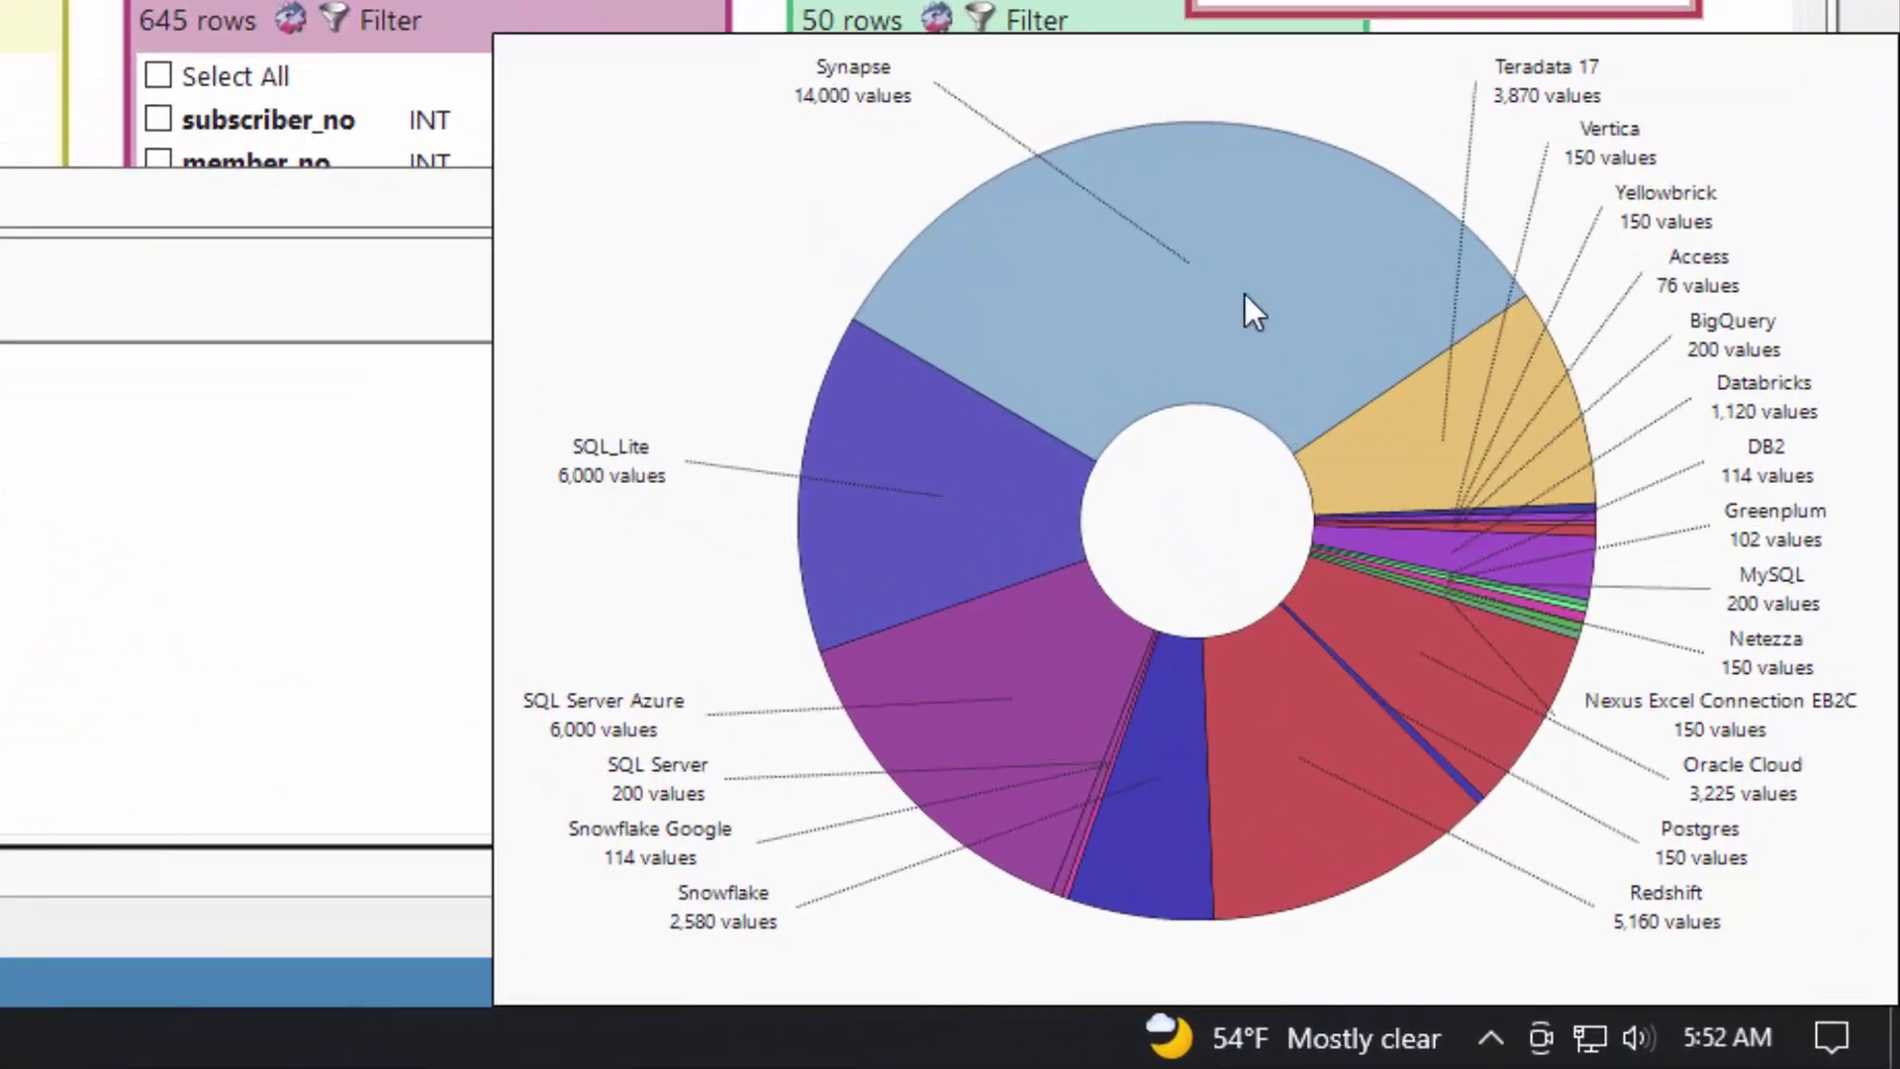
left_click(1196, 259)
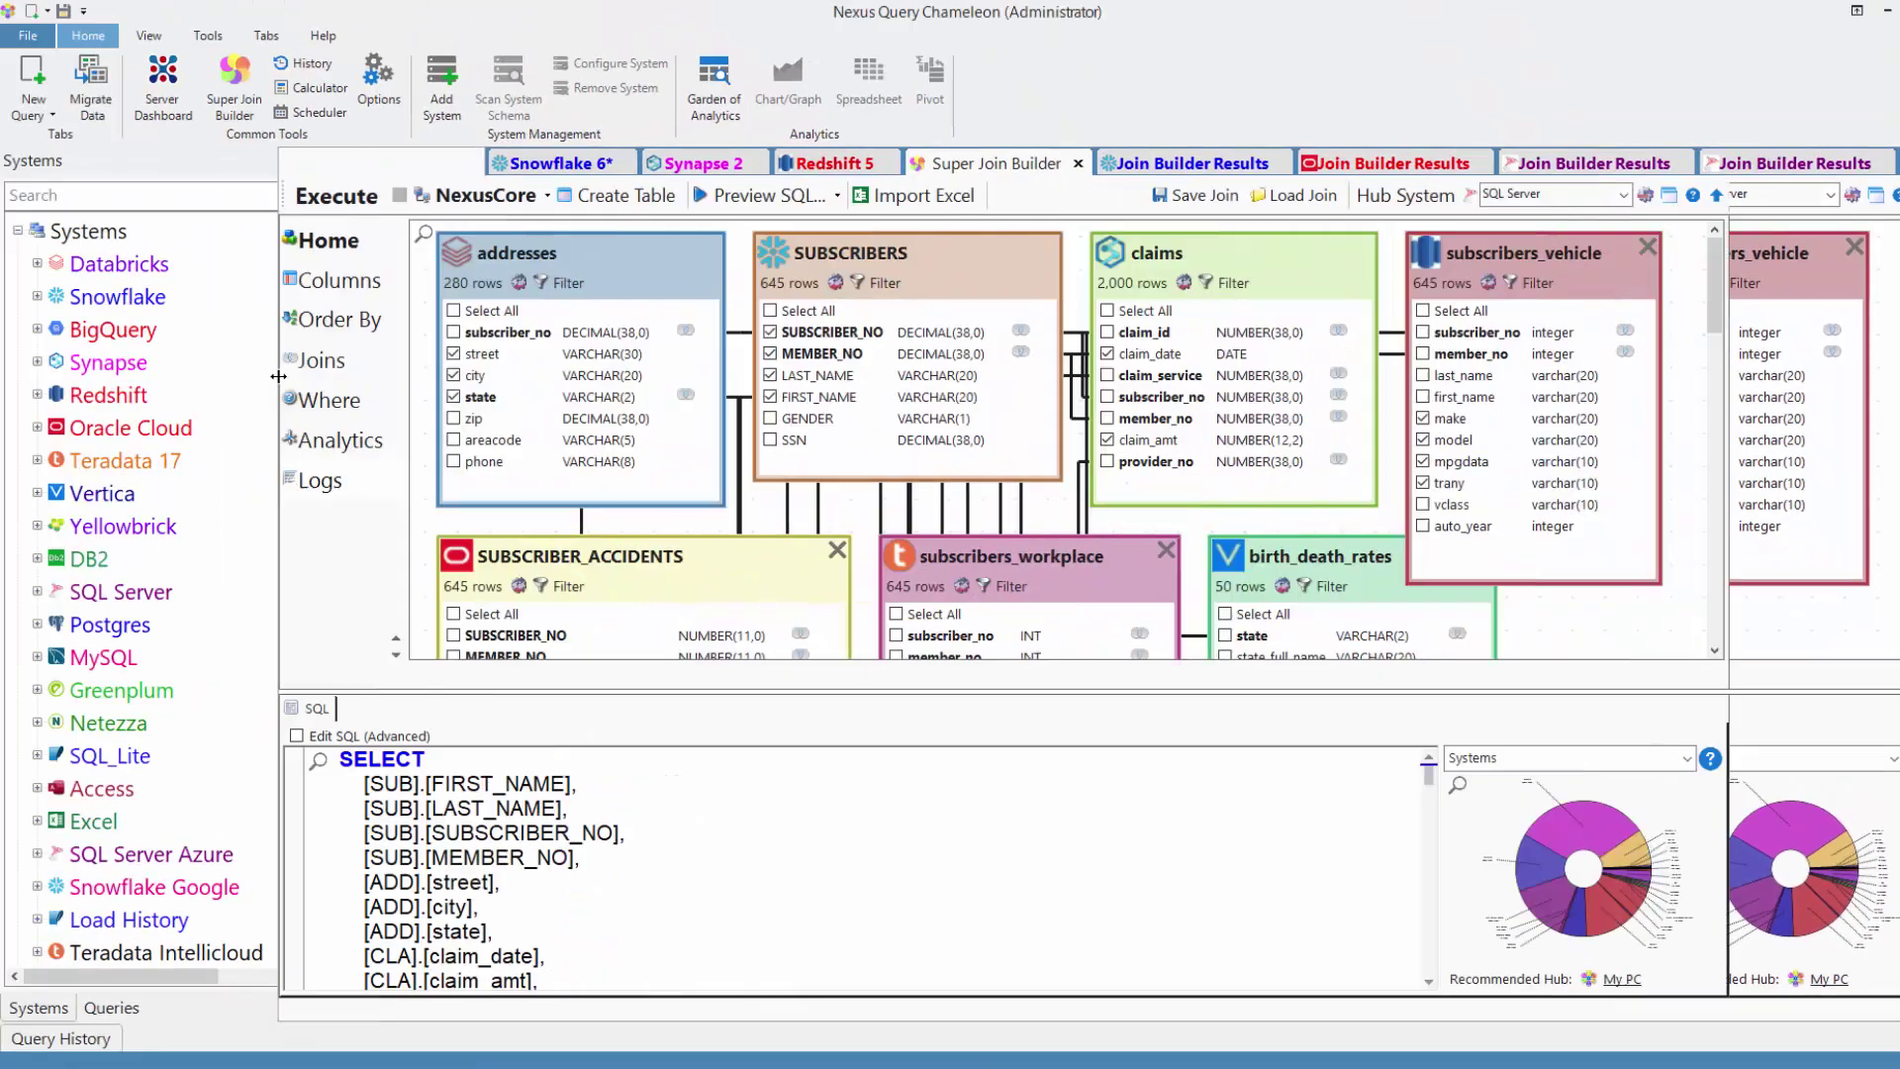
Execute the cross-system join on the SQL Server hub, and return to the Super Join Builder
left_click(339, 198)
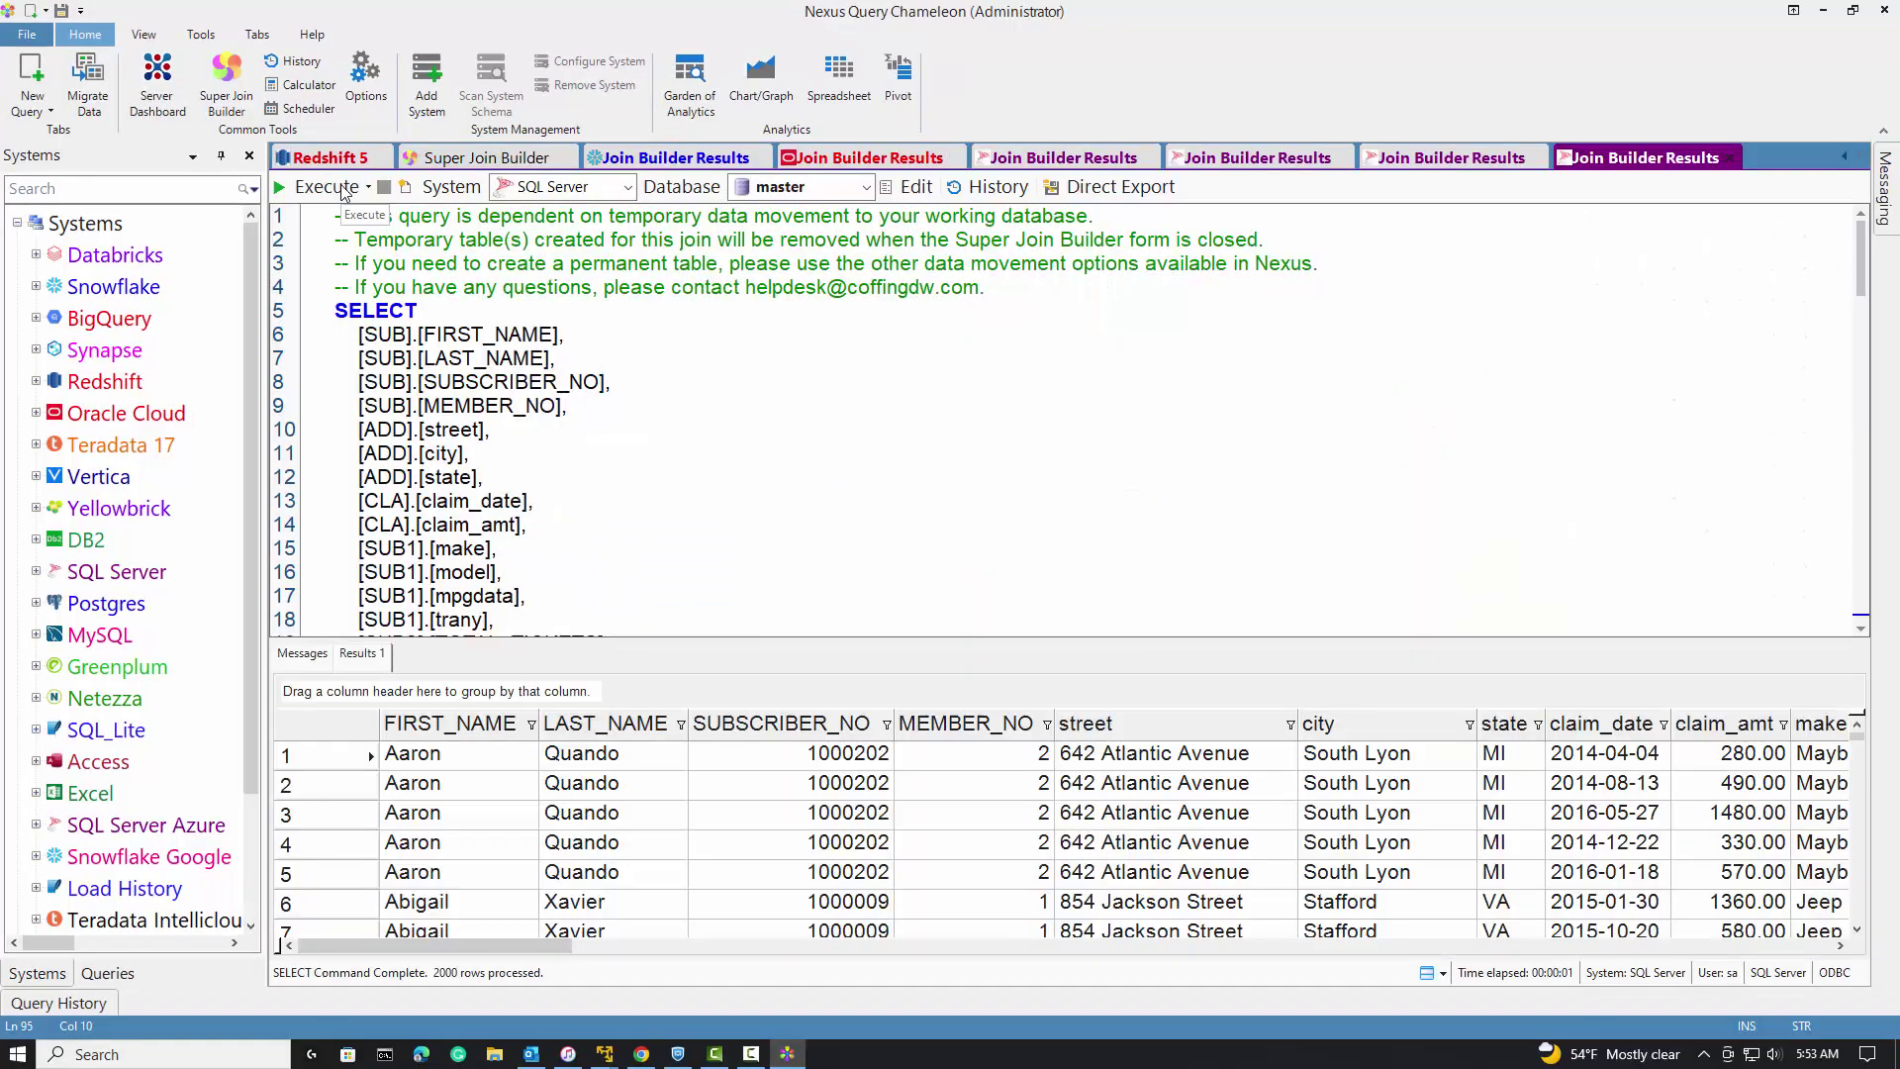
left_click(505, 156)
left_click(411, 227)
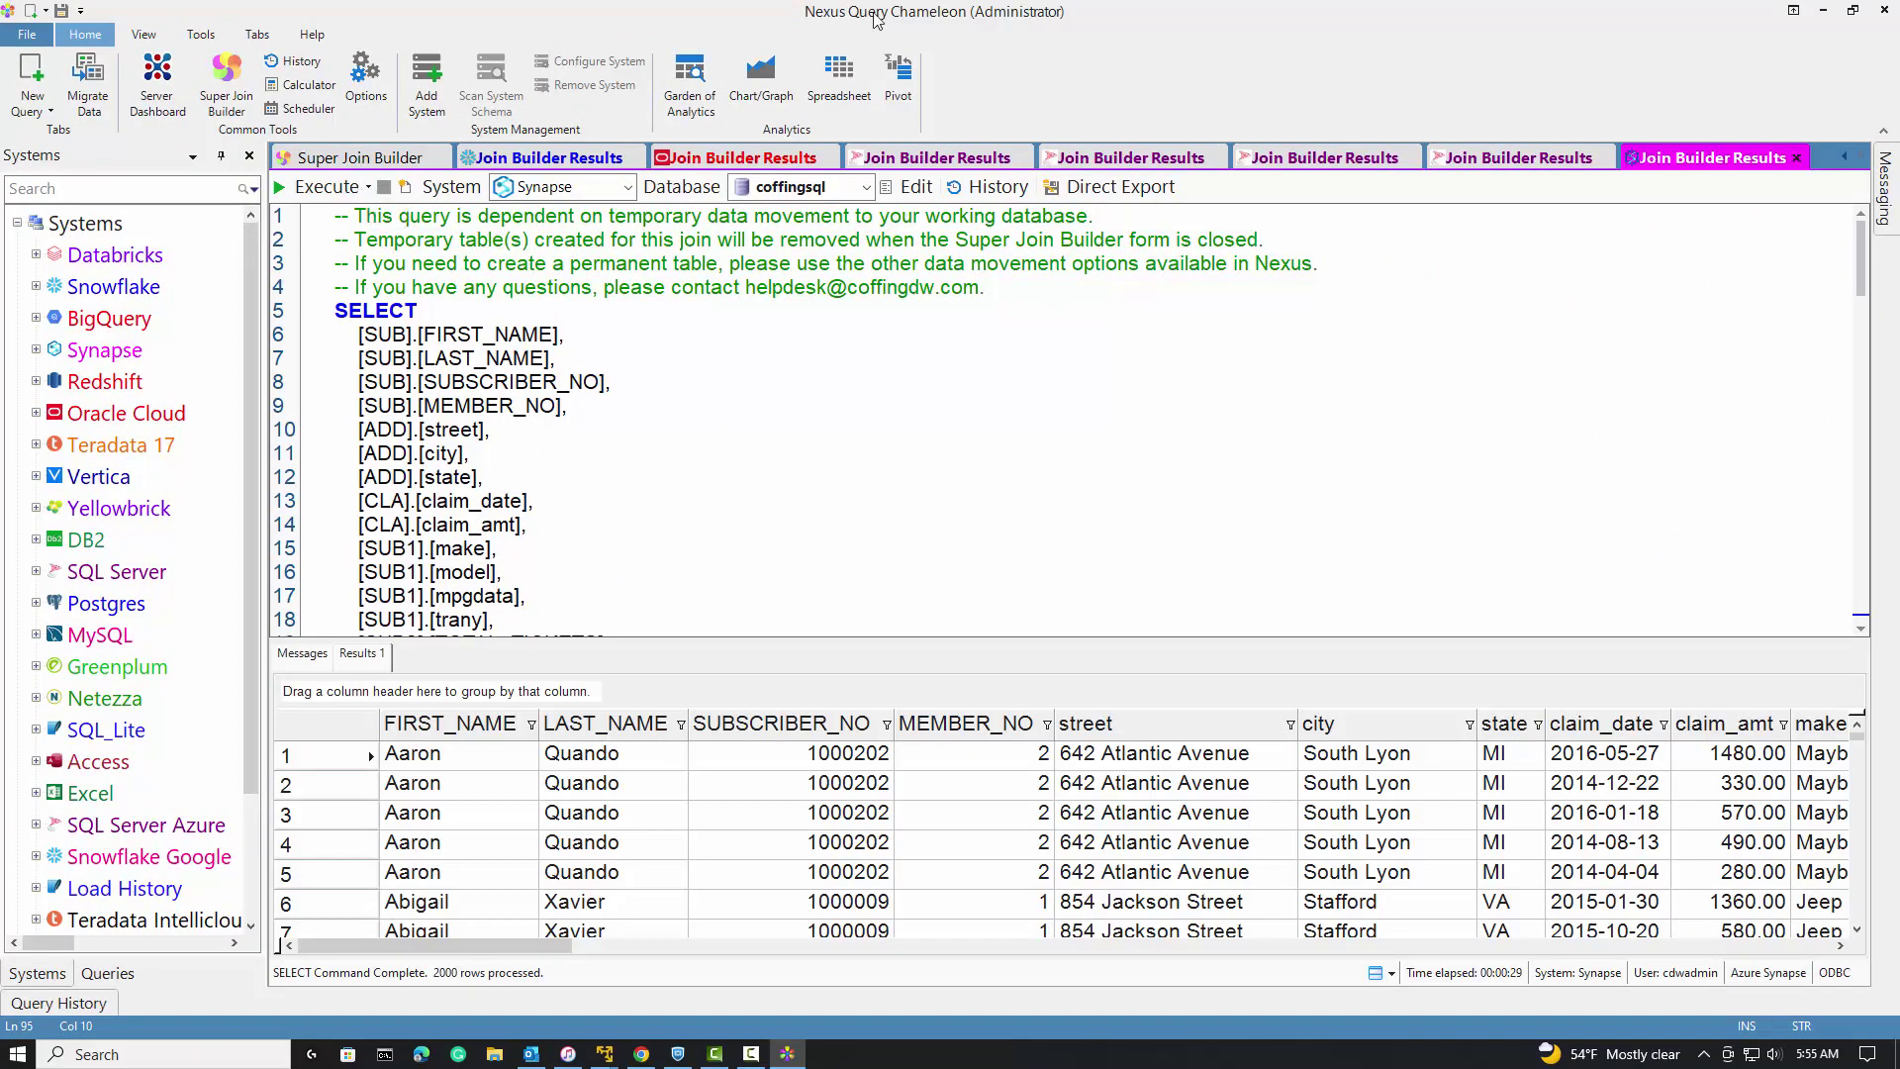
Set the join's hub system to Postgres, accept the data movement options and execute the cross-system query
left_click(326, 159)
left_click(1769, 186)
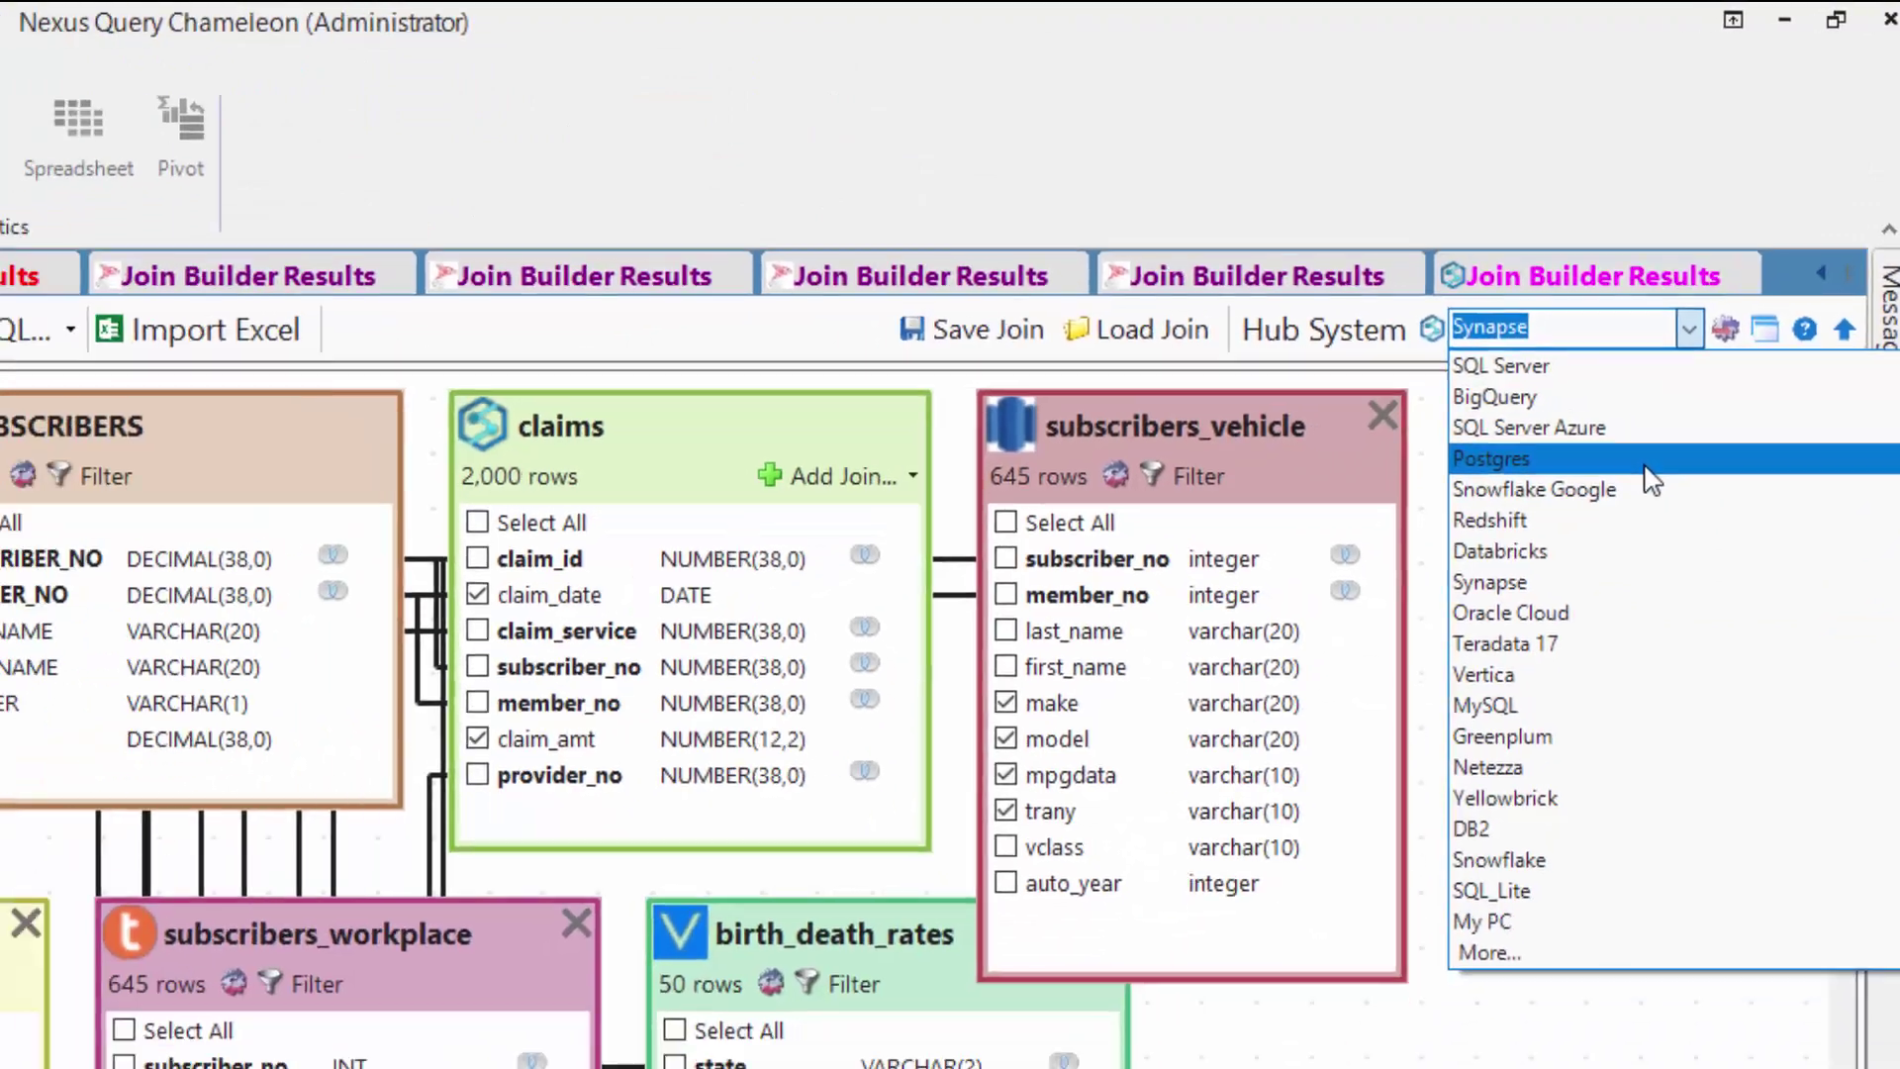
left_click(1646, 468)
left_click(1197, 789)
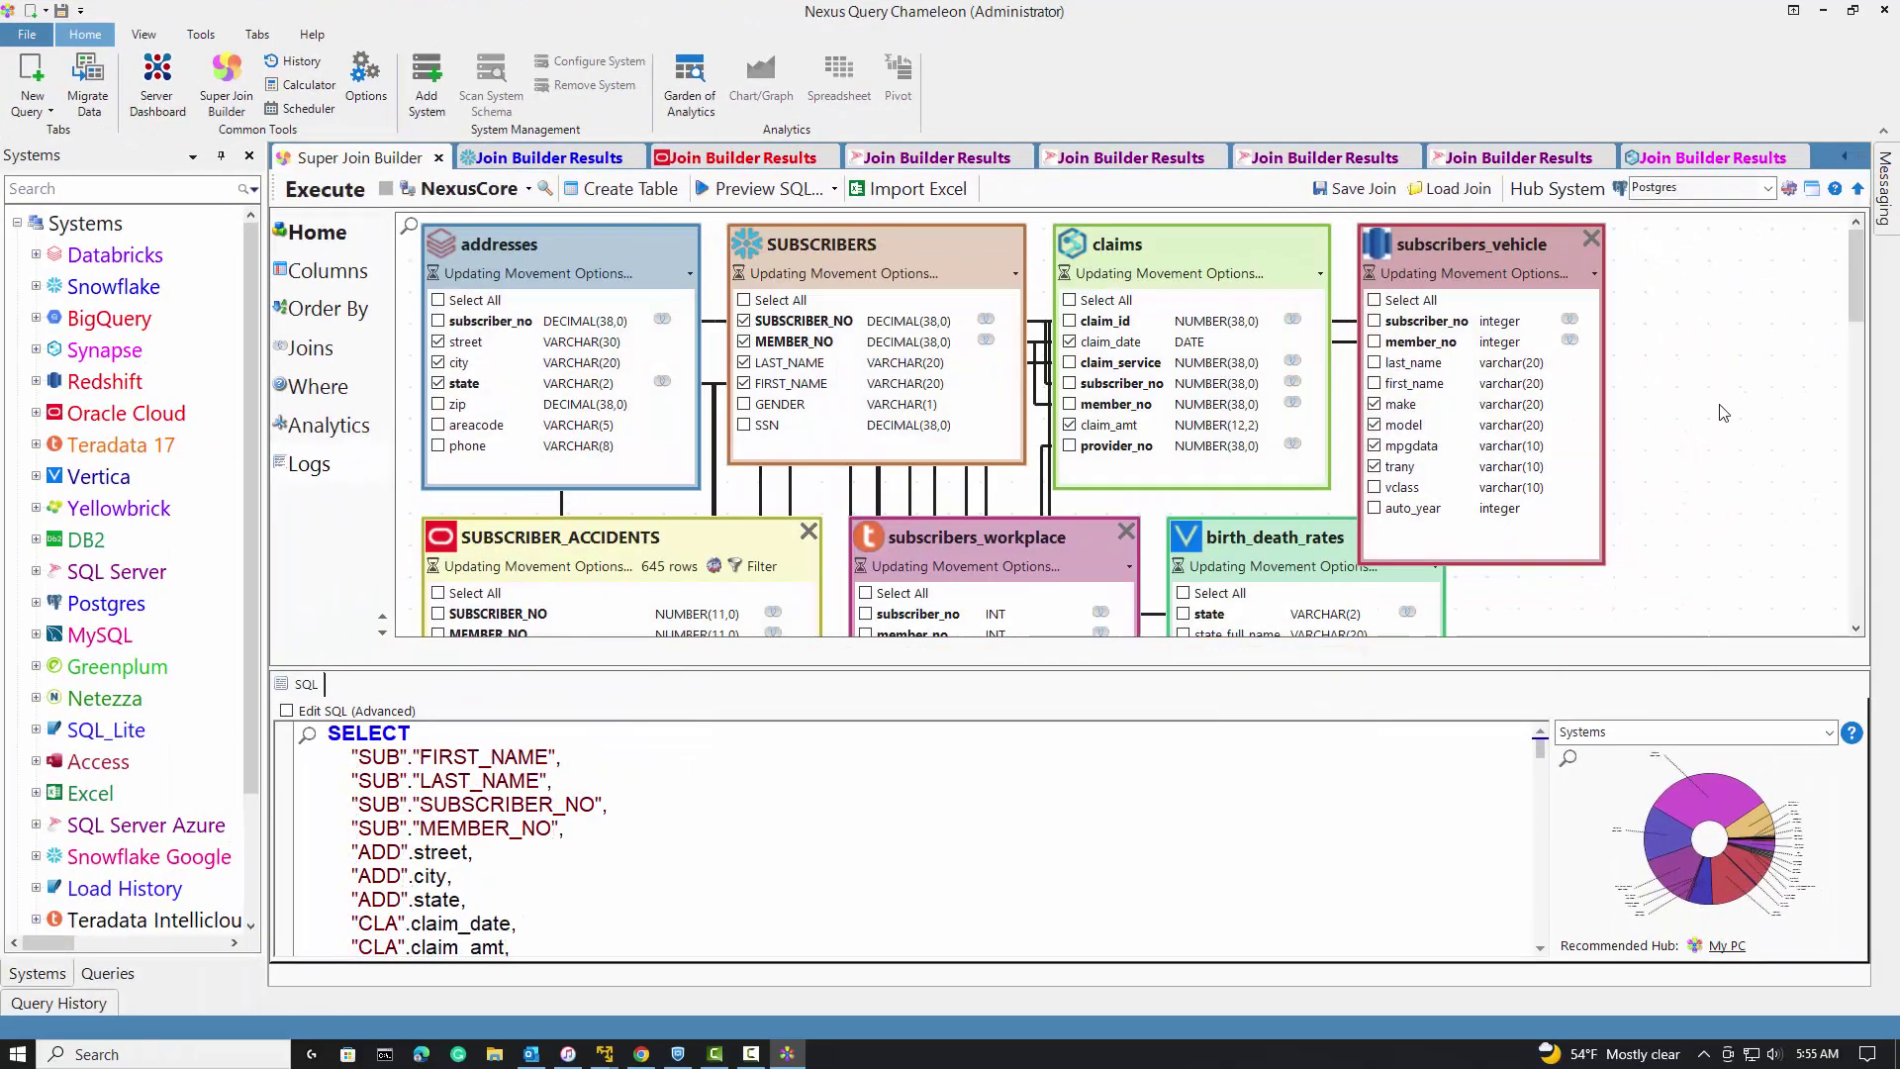
left_click(309, 189)
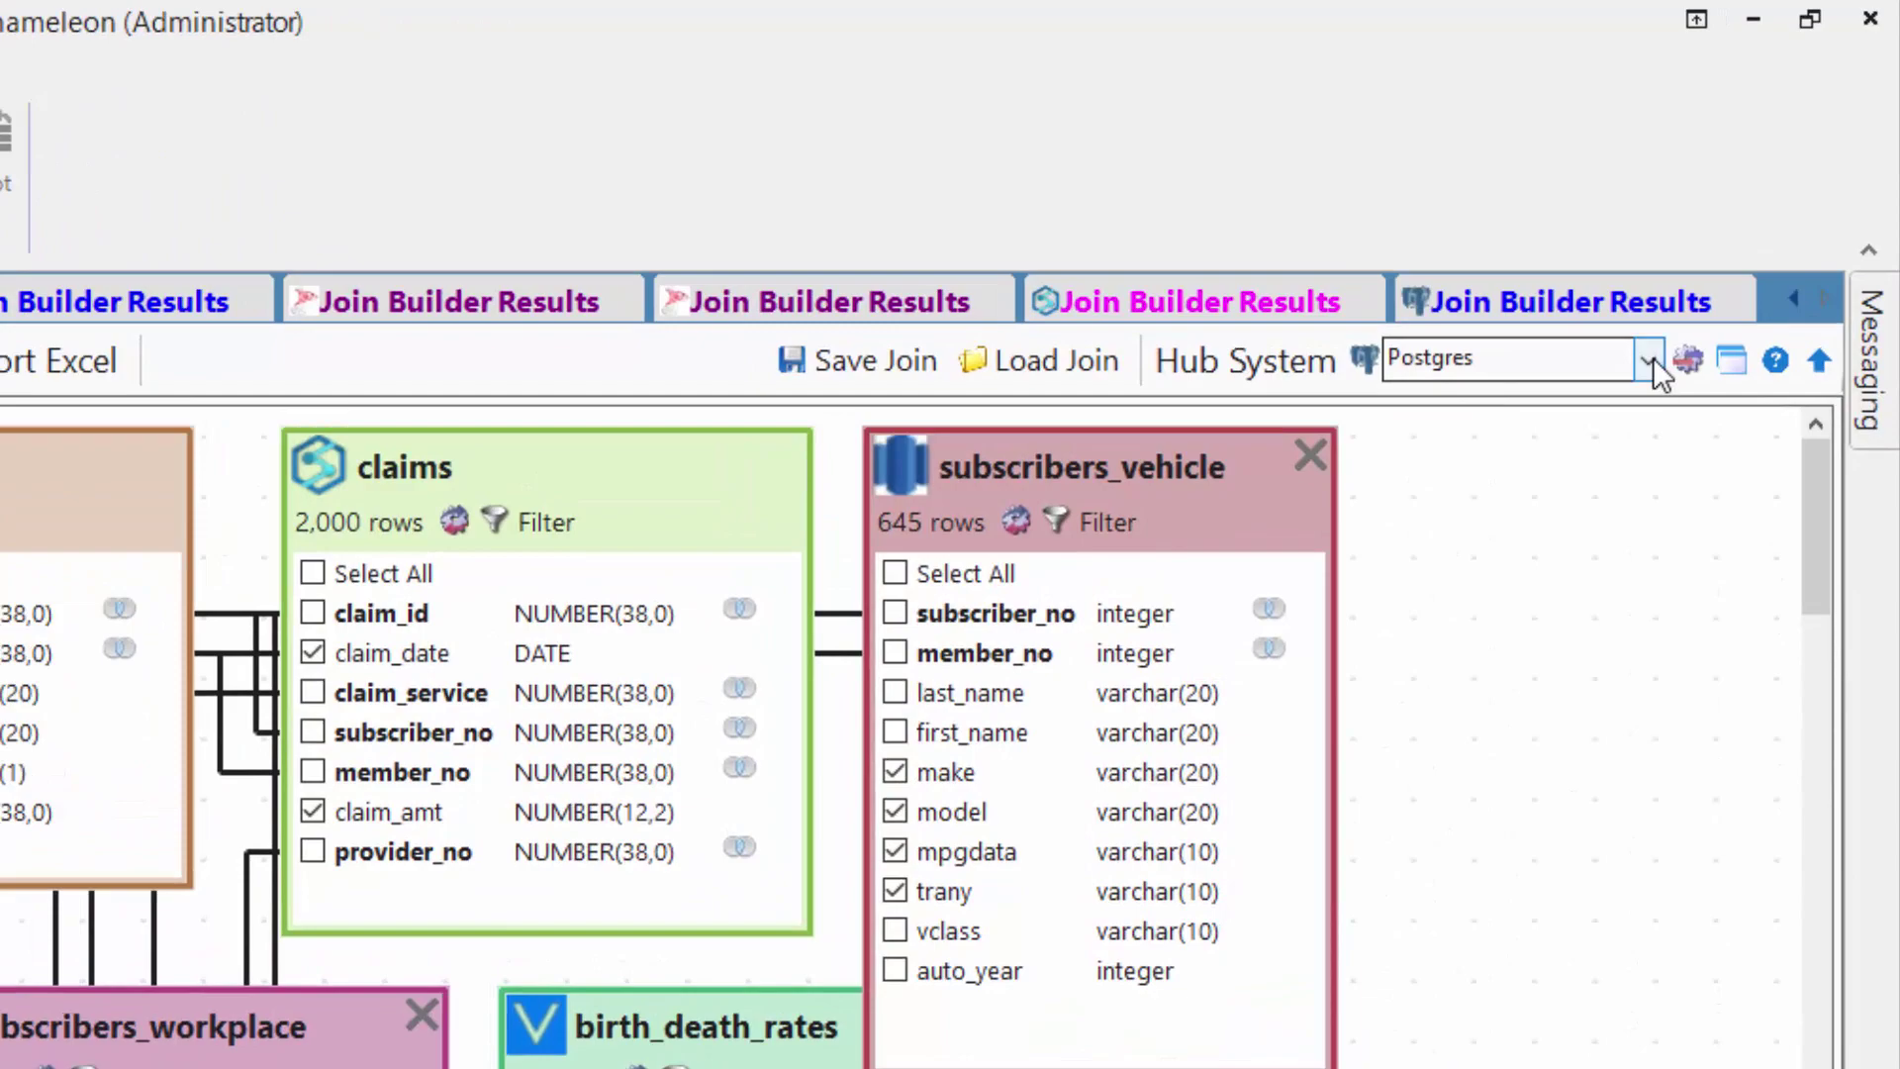
Open the choice of hub systems for the join again
left_click(1768, 188)
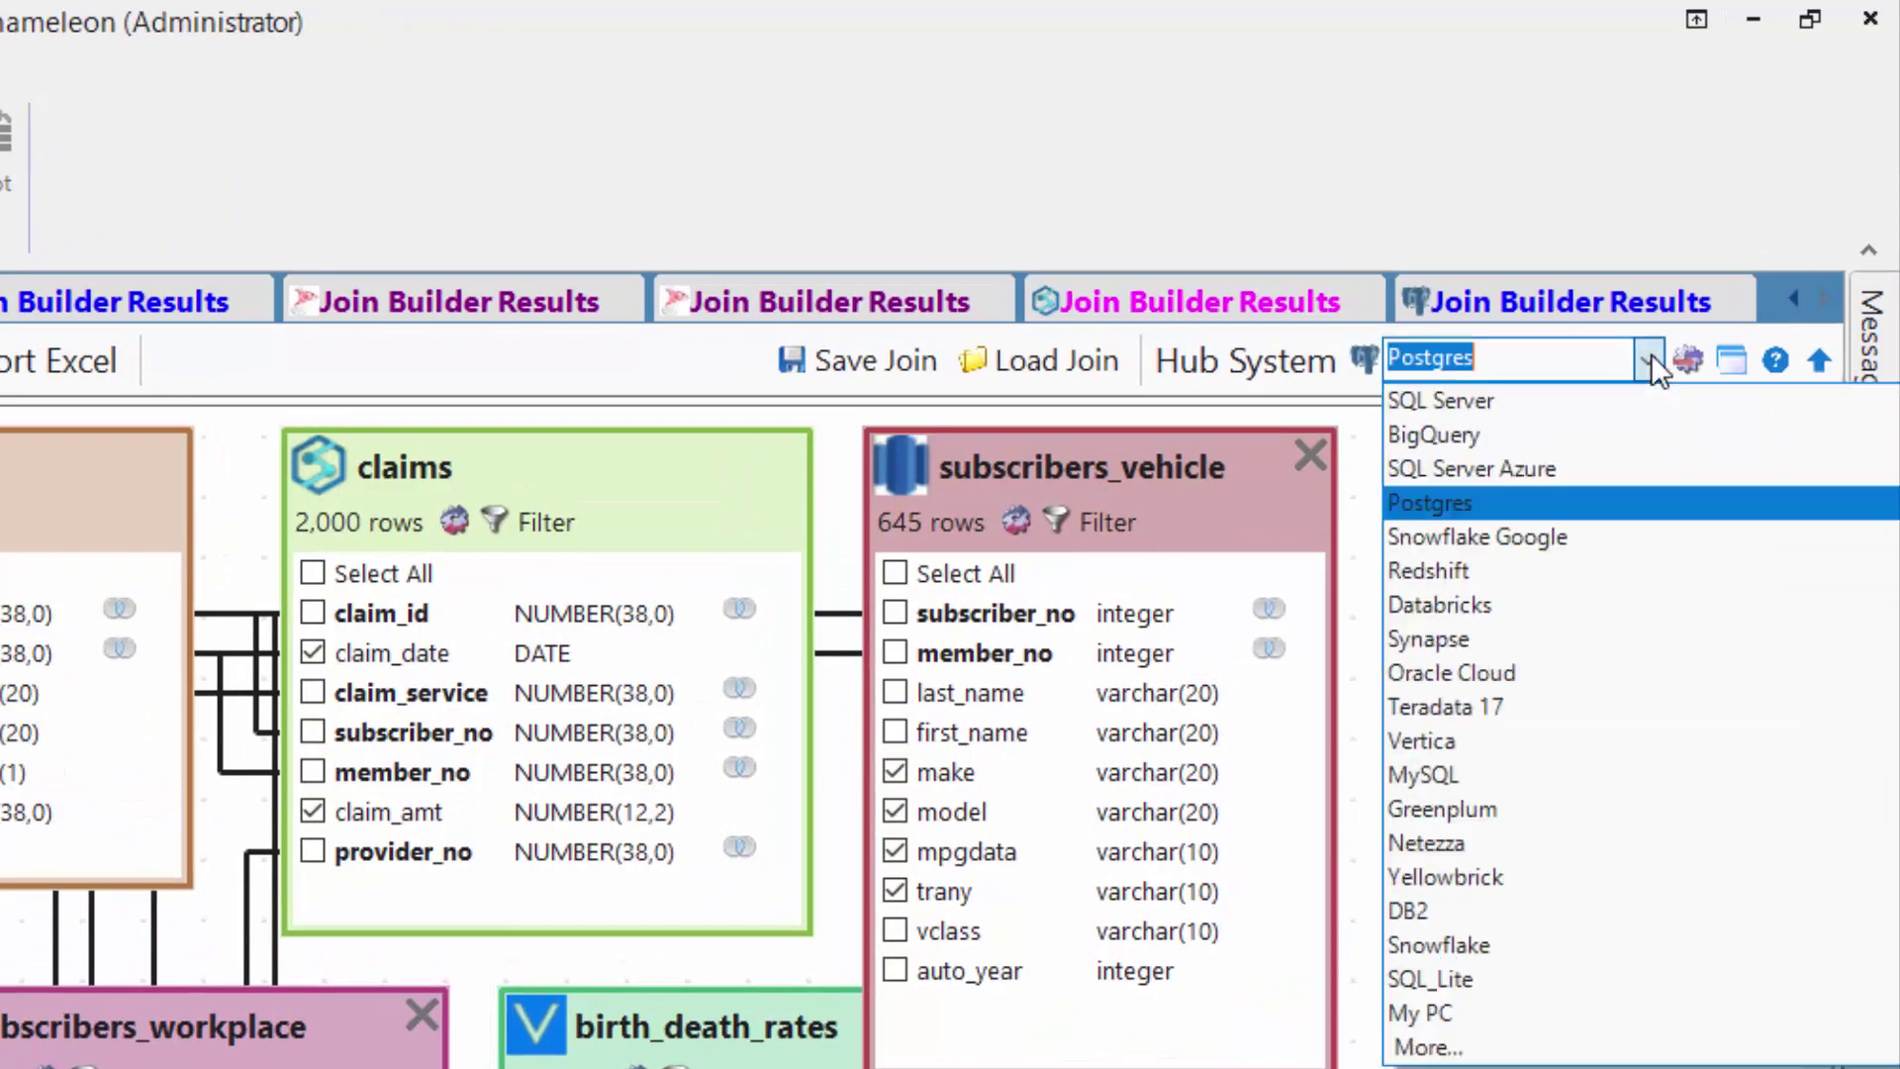